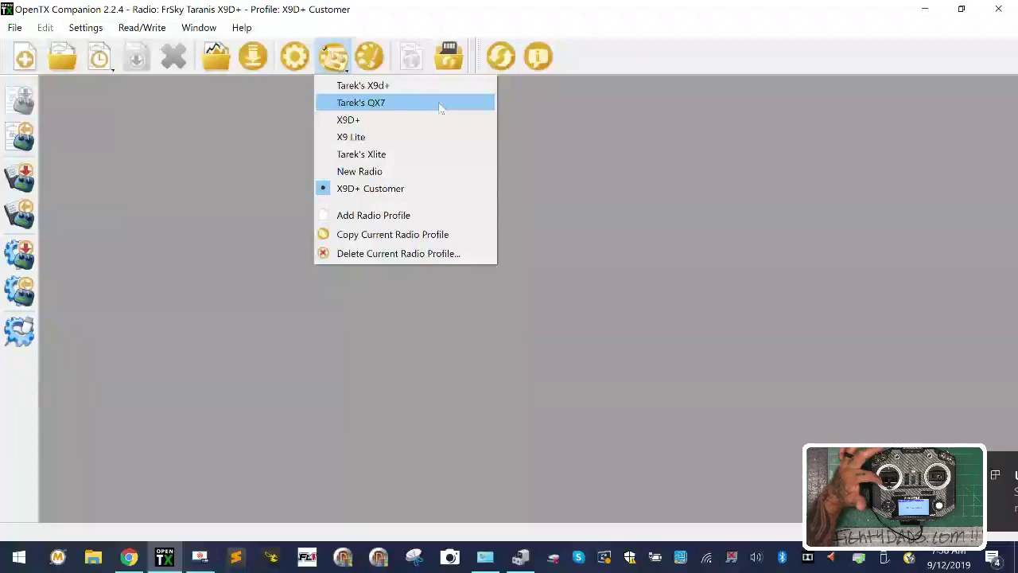
# Switch to File Explorer, open the Downloads folder and locate the QX7 folder.
pyautogui.click(122, 166)
pyautogui.click(100, 562)
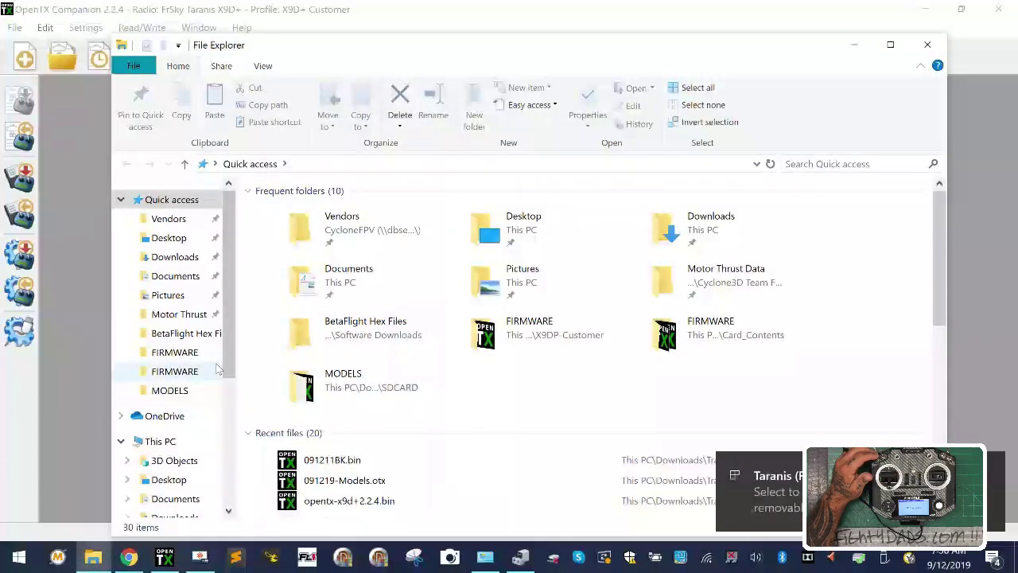
pyautogui.click(175, 256)
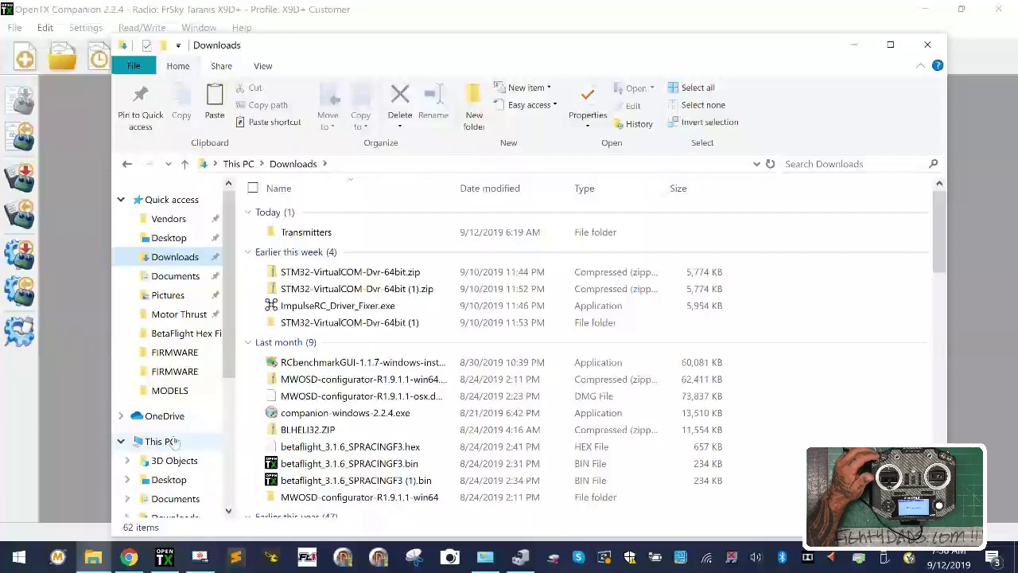
pyautogui.scroll(-2, 151, 433)
pyautogui.scroll(-6, 393, 432)
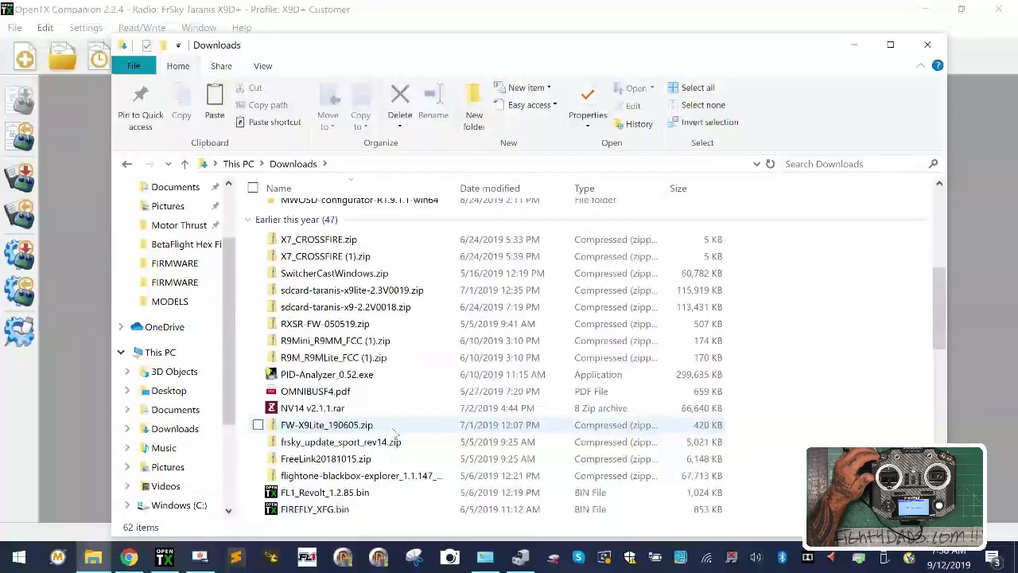
pyautogui.scroll(4, 394, 432)
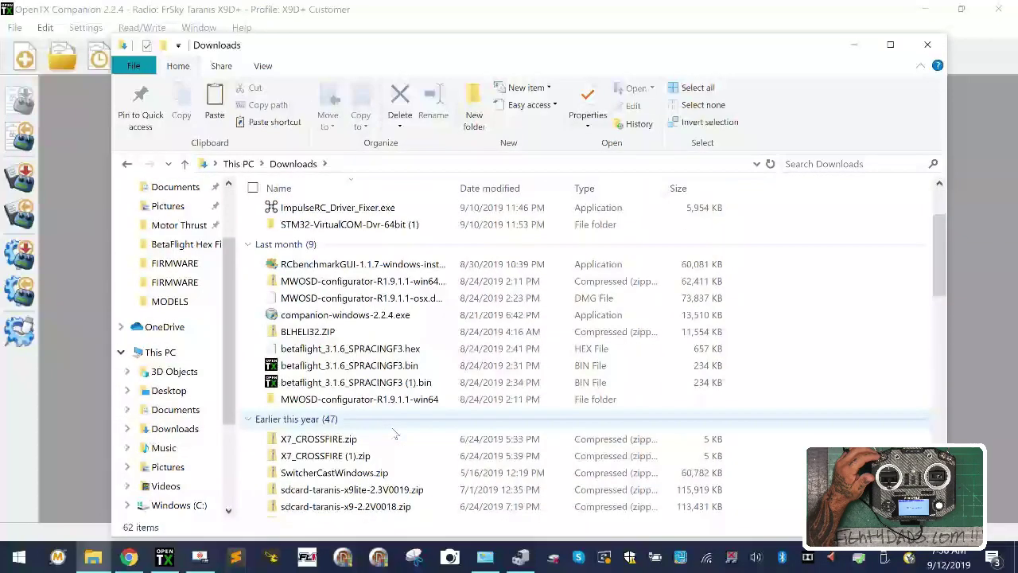
pyautogui.scroll(2, 395, 434)
pyautogui.scroll(-12, 395, 433)
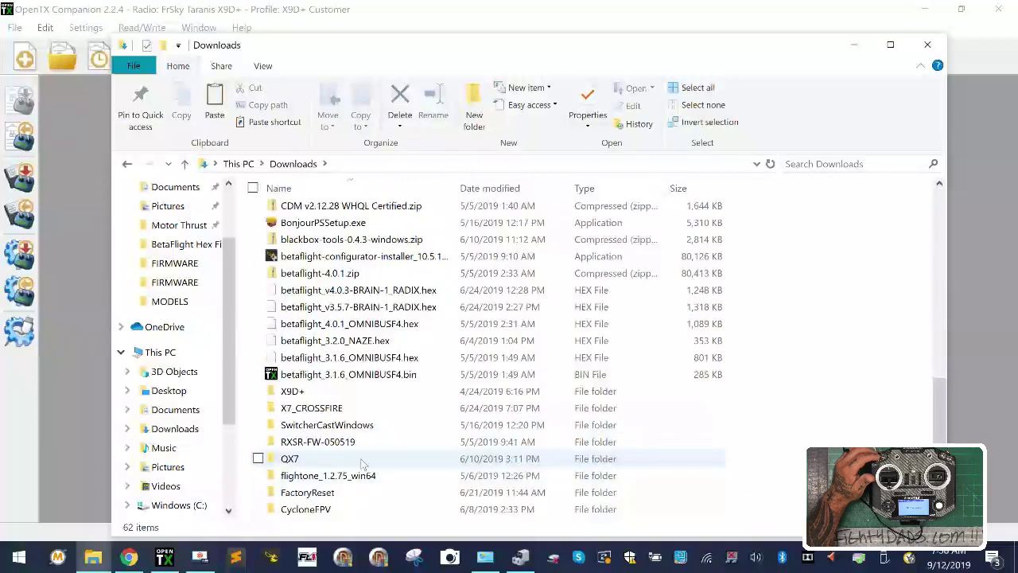
# Move the QX7 folder from Downloads into the Transmitters folder.
pyautogui.rightClick(362, 461)
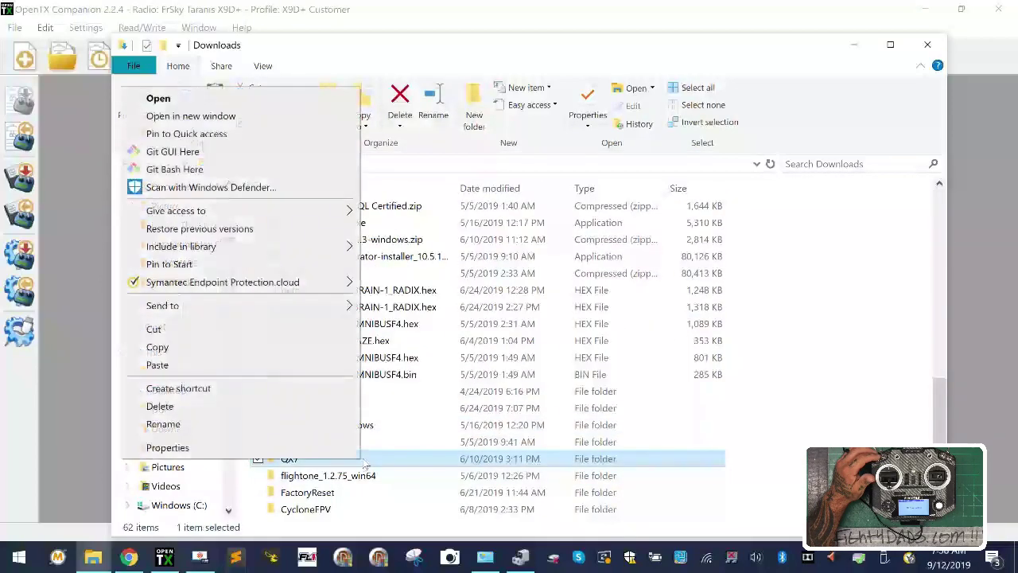
pyautogui.click(242, 332)
pyautogui.scroll(12, 270, 286)
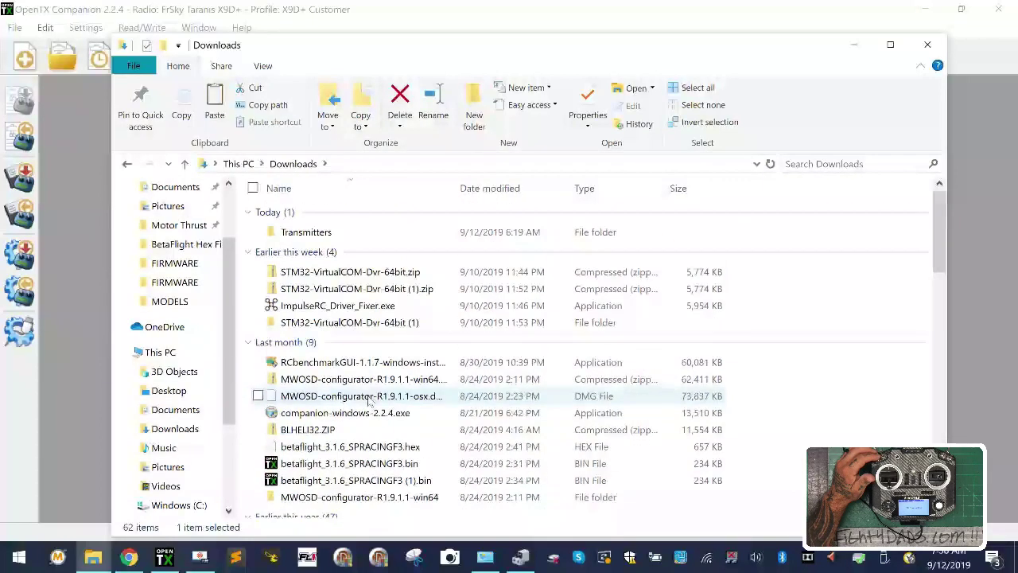
pyautogui.click(287, 235)
pyautogui.doubleClick(286, 238)
pyautogui.rightClick(308, 280)
pyautogui.click(225, 388)
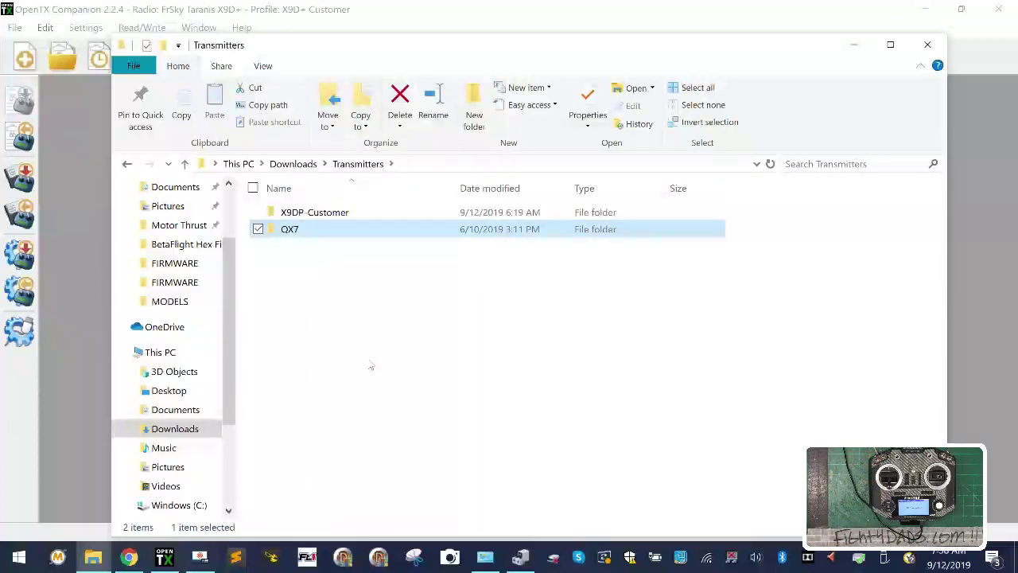
# Switch to OpenTX Companion and make the QX7 radio profile the active one.
pyautogui.click(100, 242)
pyautogui.click(334, 60)
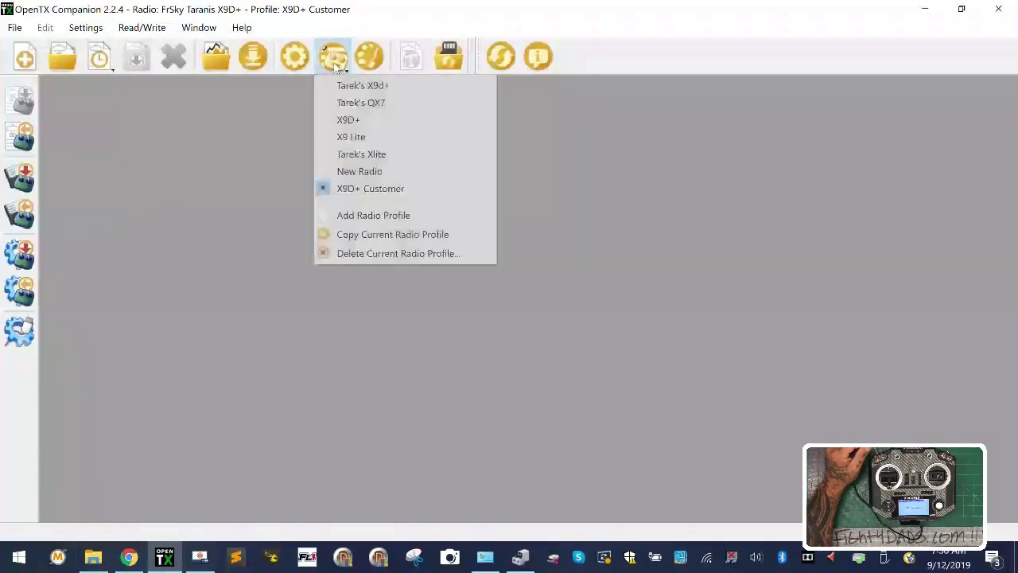
pyautogui.click(415, 103)
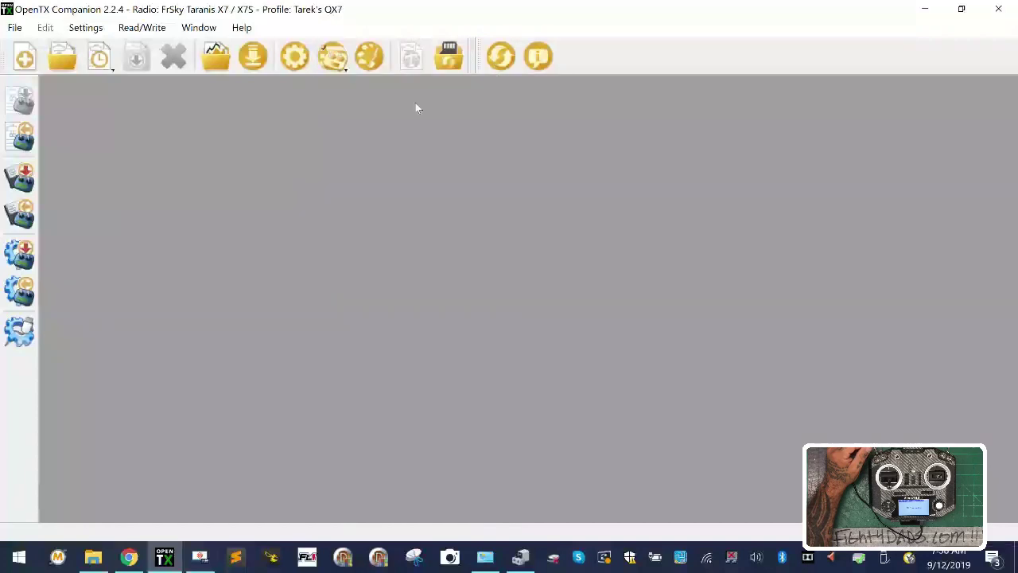
# In the QX7 profile's settings, set the SD structure path to the Downloads/Transmitters/QX7/Card_Contents folder.
pyautogui.click(85, 27)
pyautogui.click(332, 107)
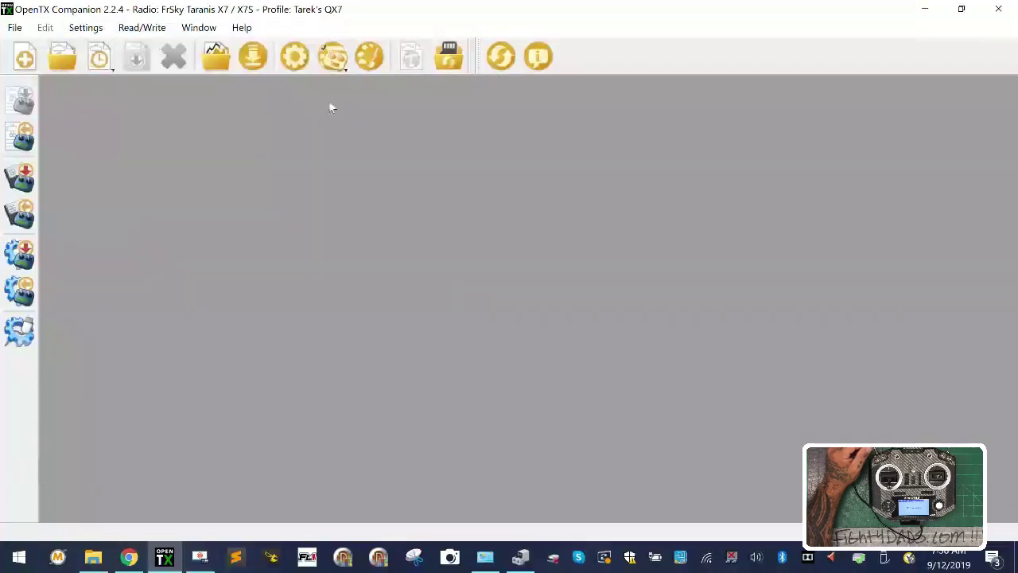
pyautogui.click(296, 59)
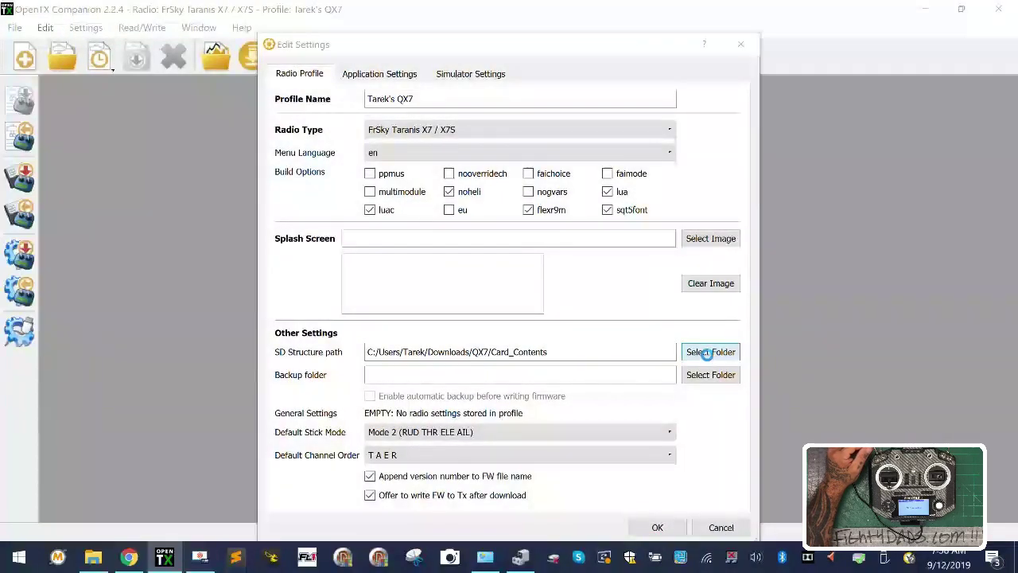
pyautogui.click(707, 353)
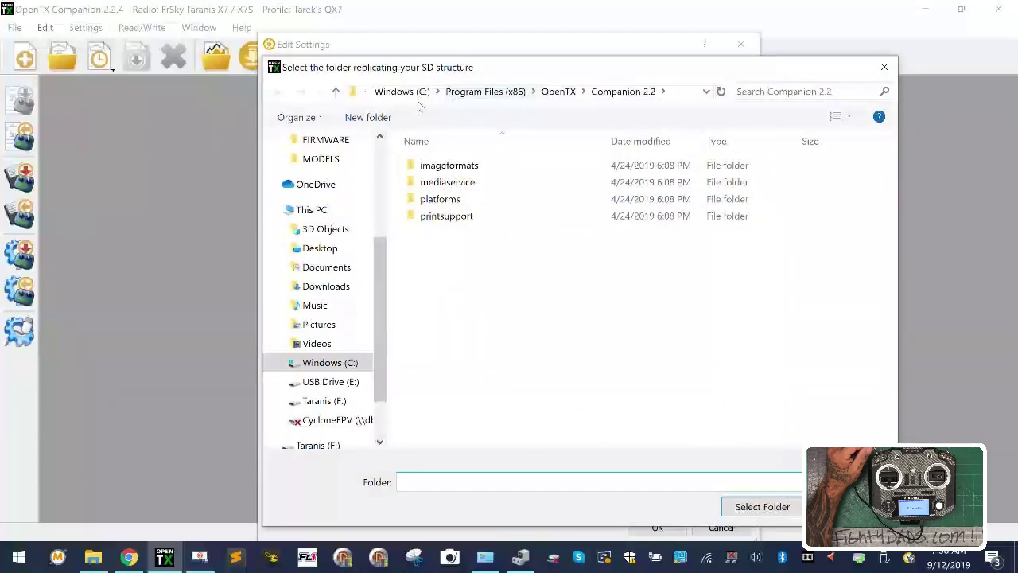
pyautogui.click(340, 288)
pyautogui.doubleClick(472, 183)
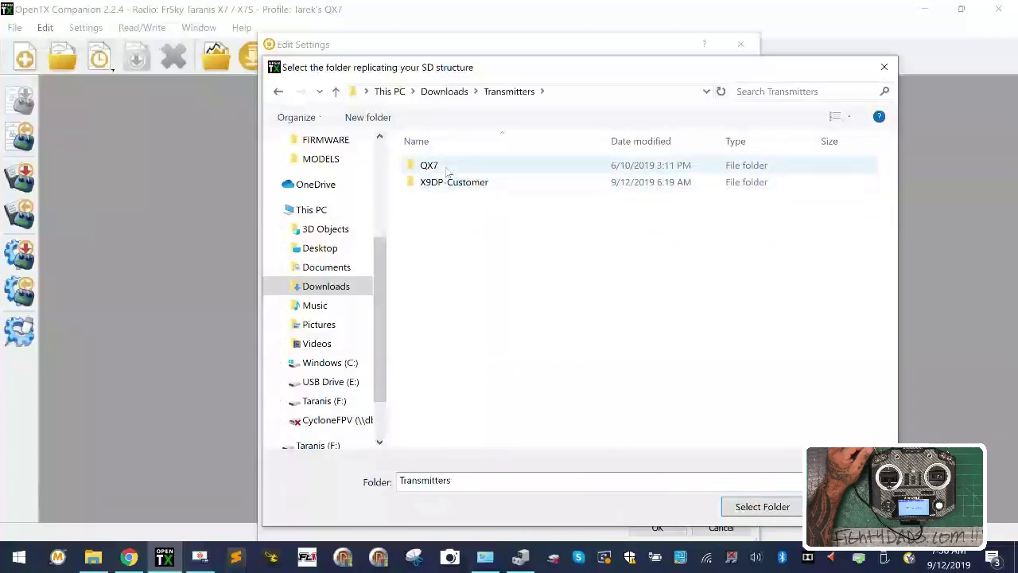
pyautogui.doubleClick(445, 165)
pyautogui.doubleClick(450, 182)
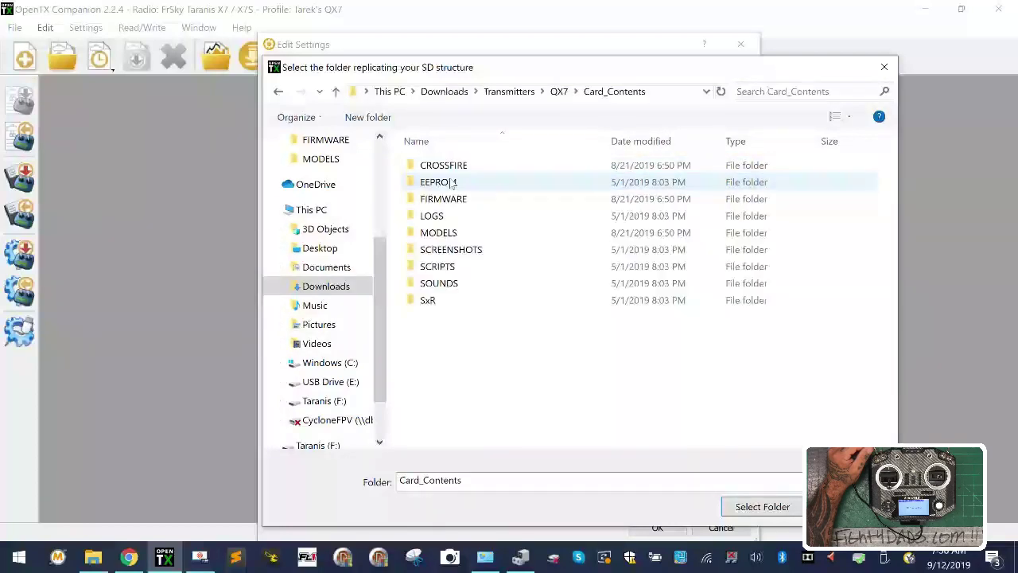
pyautogui.click(768, 506)
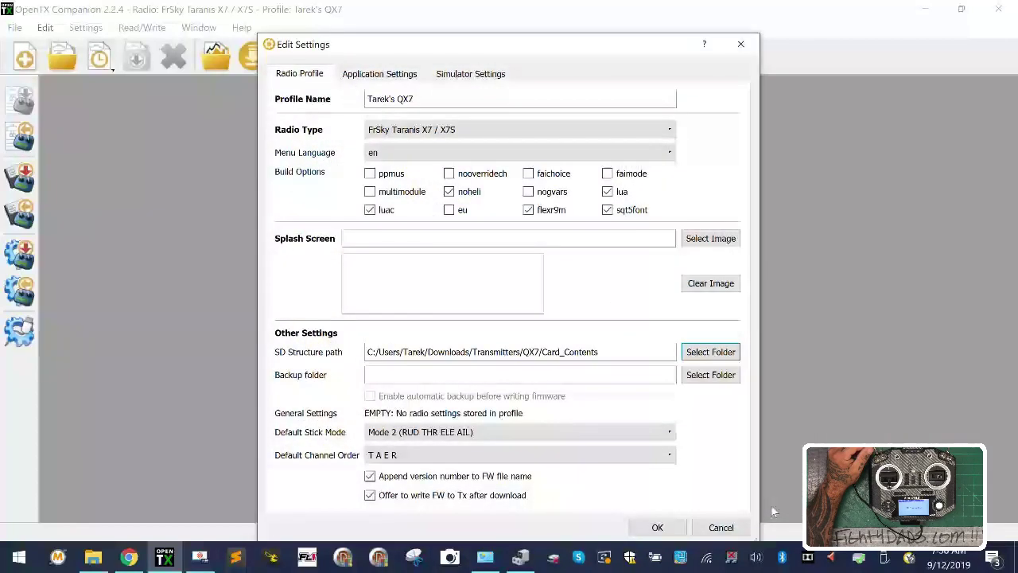
# Create a folder named Trans-Backup inside Downloads/Transmitters and set it as the profile's backup folder.
pyautogui.click(710, 374)
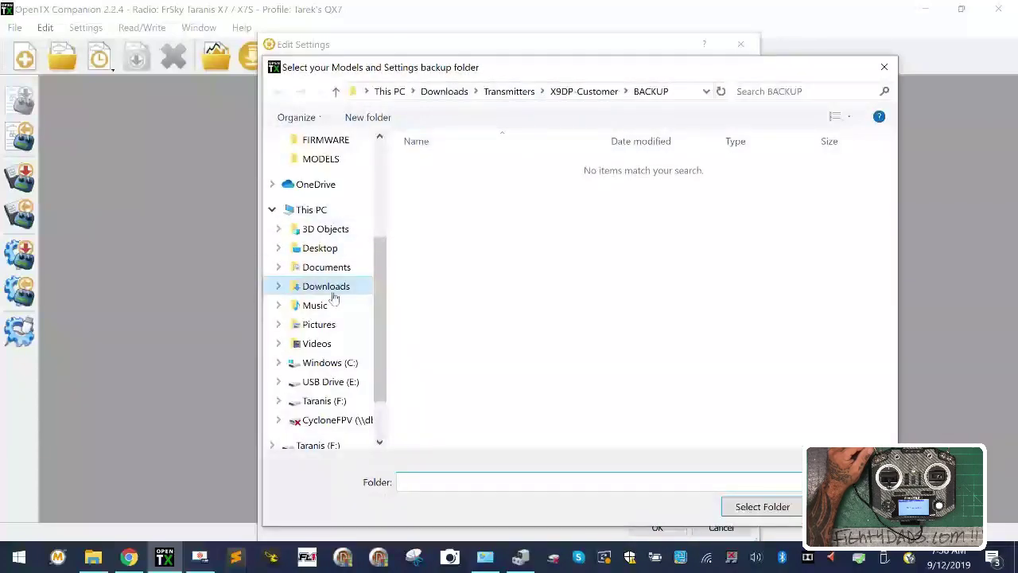
pyautogui.click(326, 285)
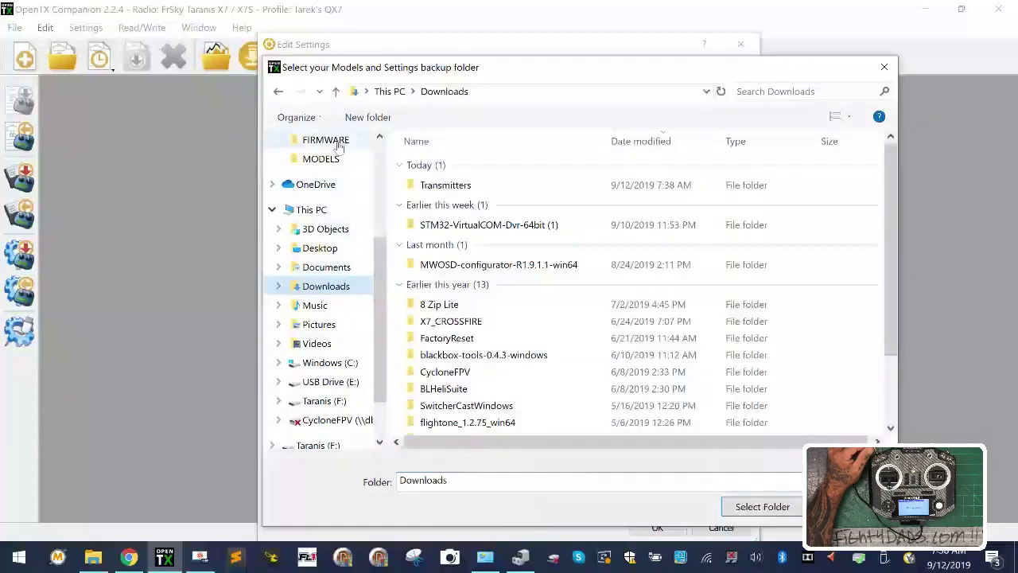
pyautogui.doubleClick(446, 185)
pyautogui.rightClick(461, 254)
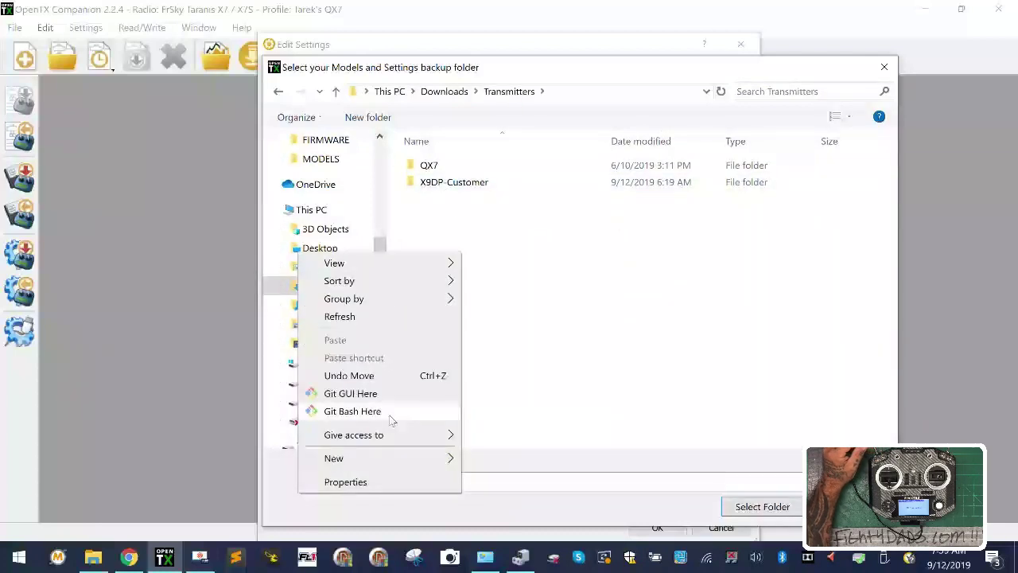
pyautogui.moveTo(402, 459)
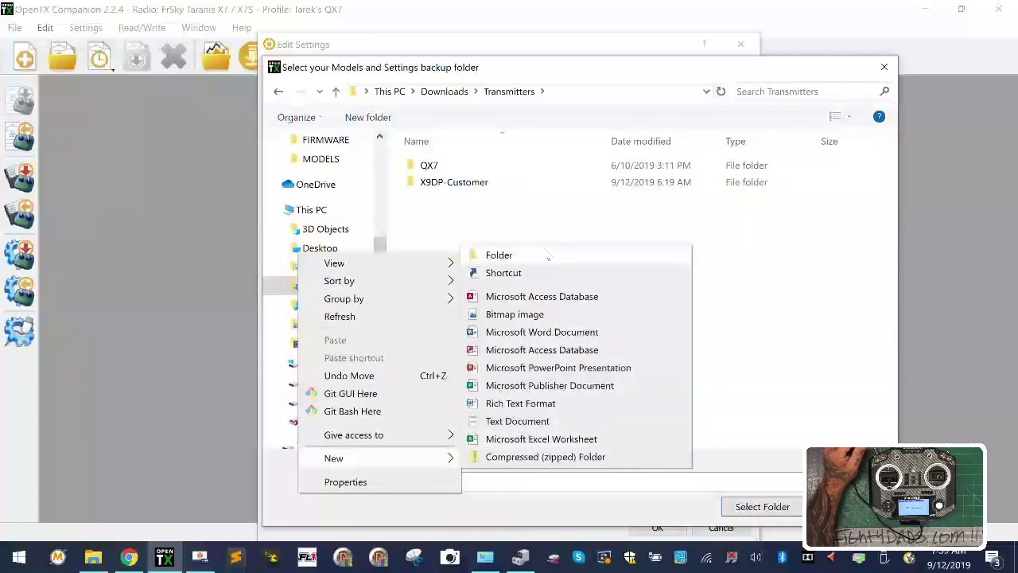
pyautogui.click(547, 255)
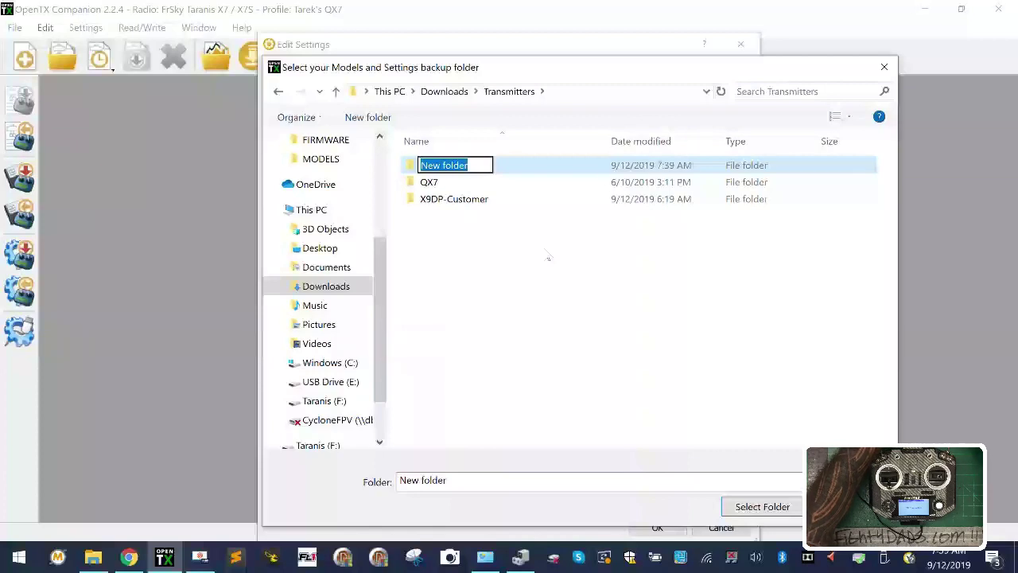
pyautogui.write('Trans')
pyautogui.write('-Backu')
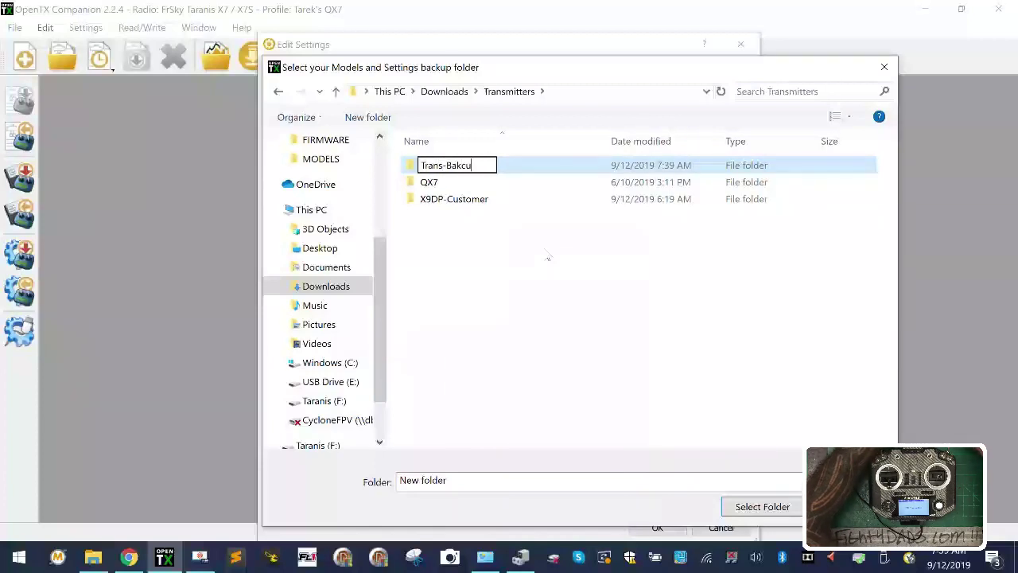
pyautogui.write('kup')
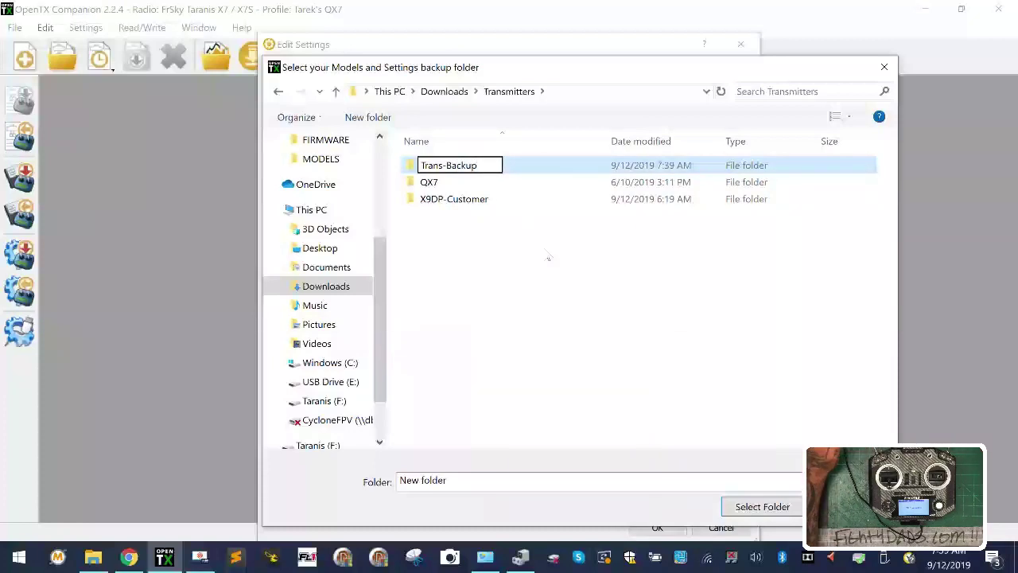
pyautogui.press('Return')
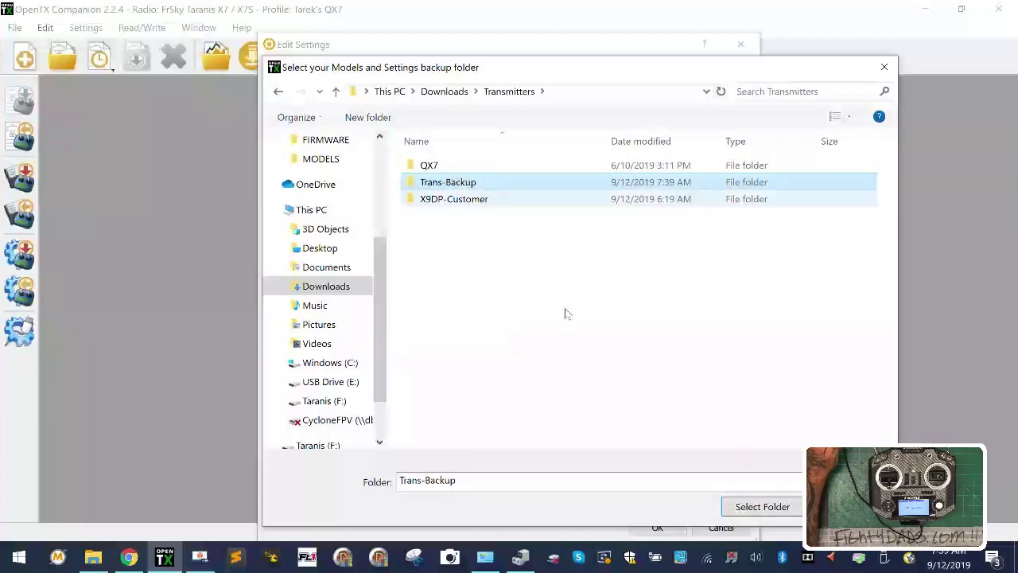
pyautogui.click(741, 506)
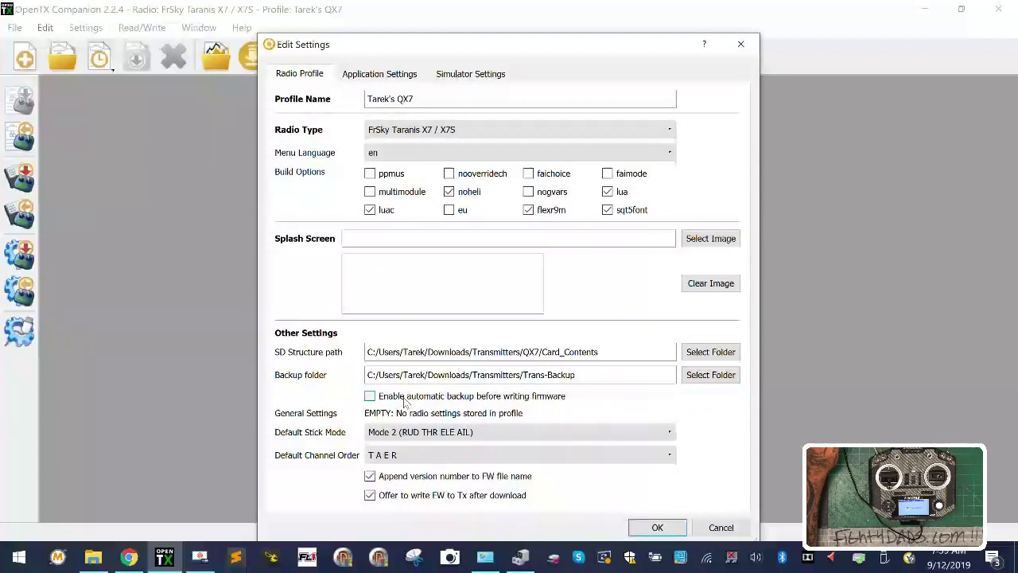
# Set the application's automatic backup folder to Downloads/Transmitters/Trans-Backup, with automatic backup before writing firmware enabled, and save the settings.
pyautogui.click(387, 76)
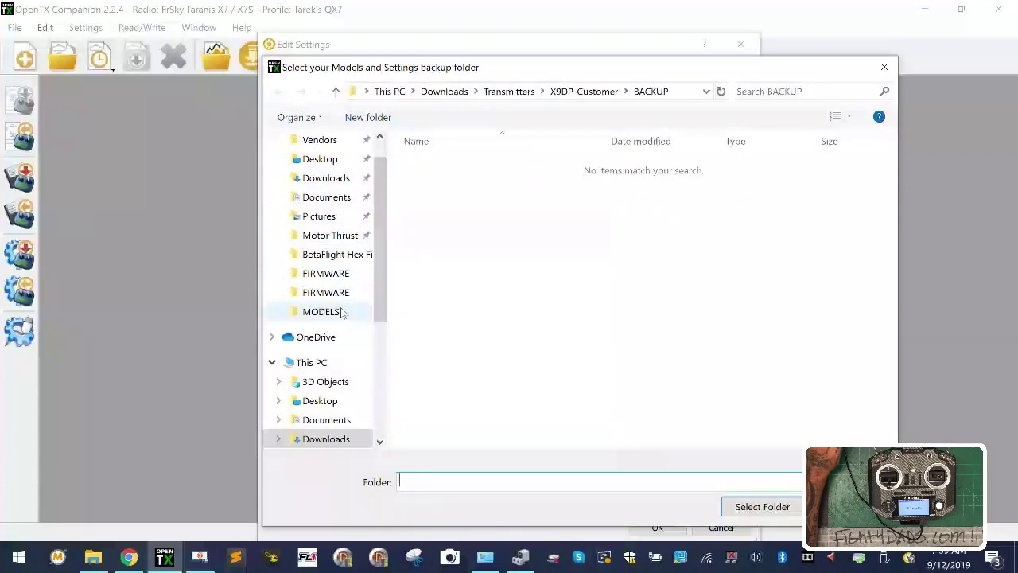
pyautogui.scroll(1, 342, 312)
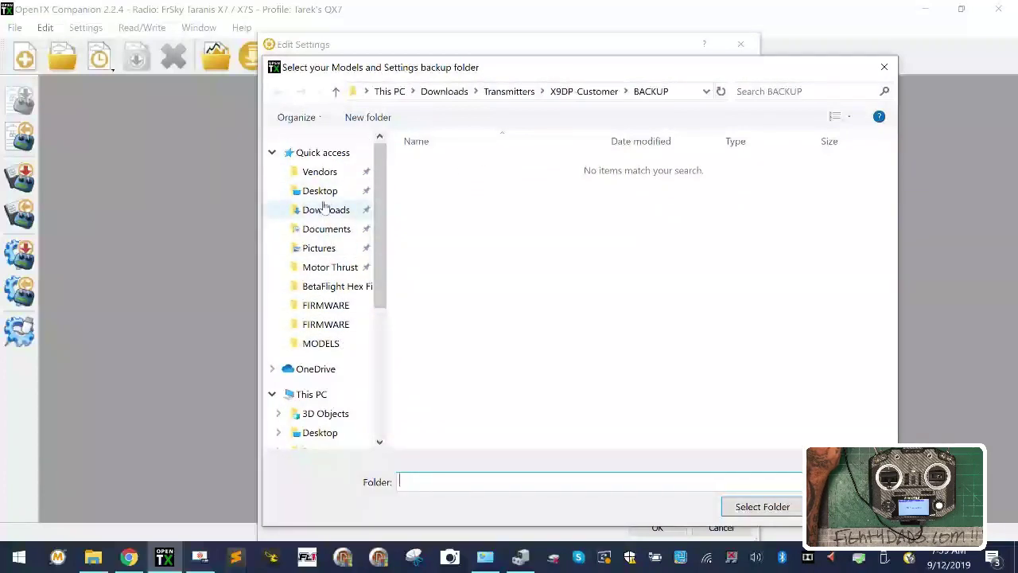
pyautogui.click(314, 209)
pyautogui.doubleClick(488, 188)
pyautogui.doubleClick(489, 188)
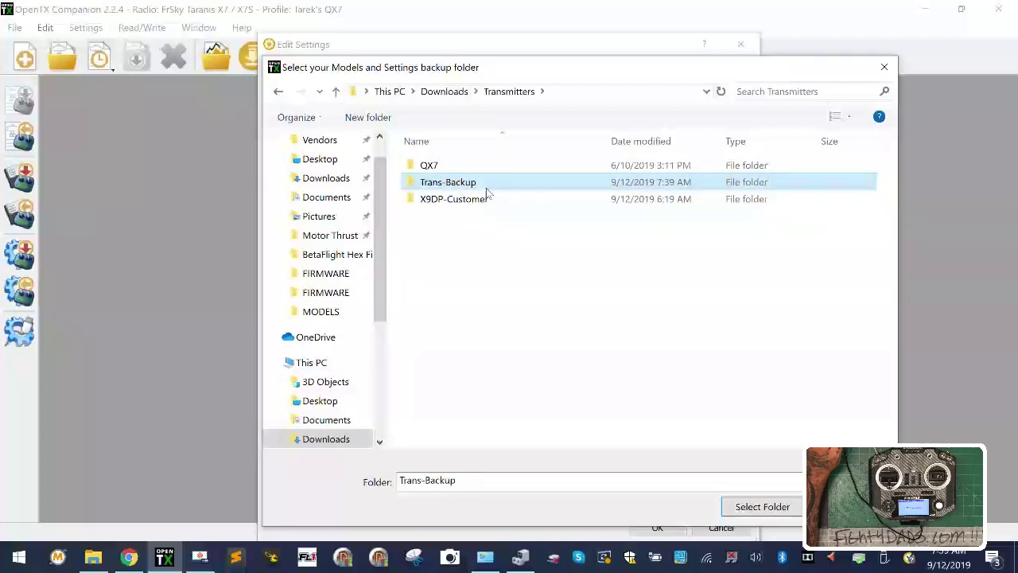
pyautogui.click(762, 505)
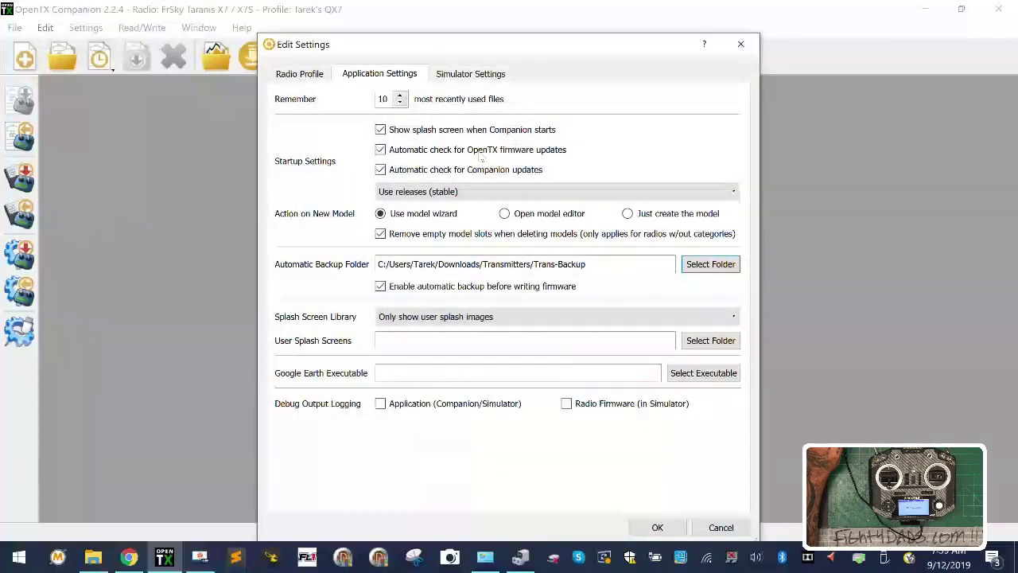
pyautogui.click(294, 74)
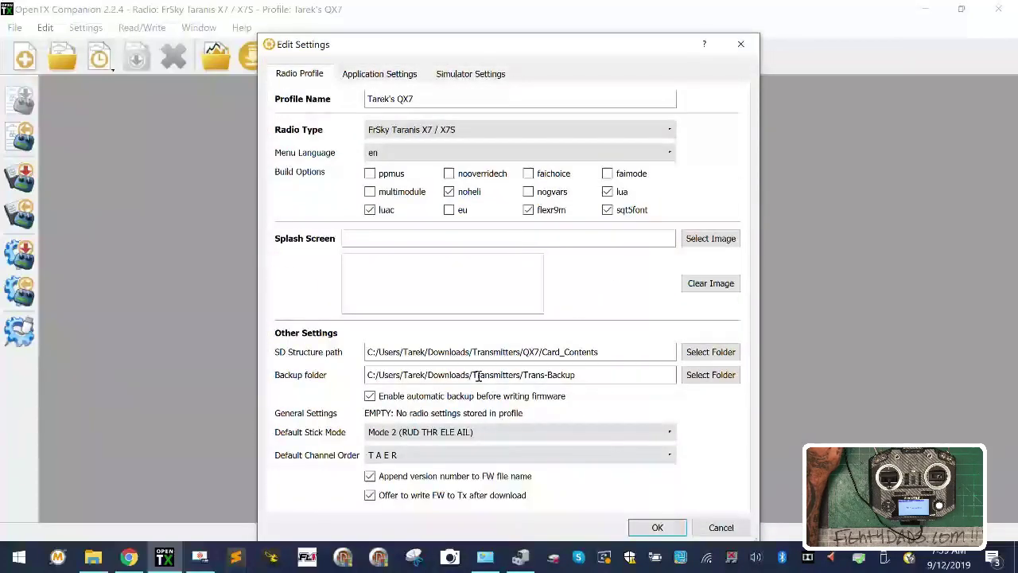
pyautogui.click(656, 528)
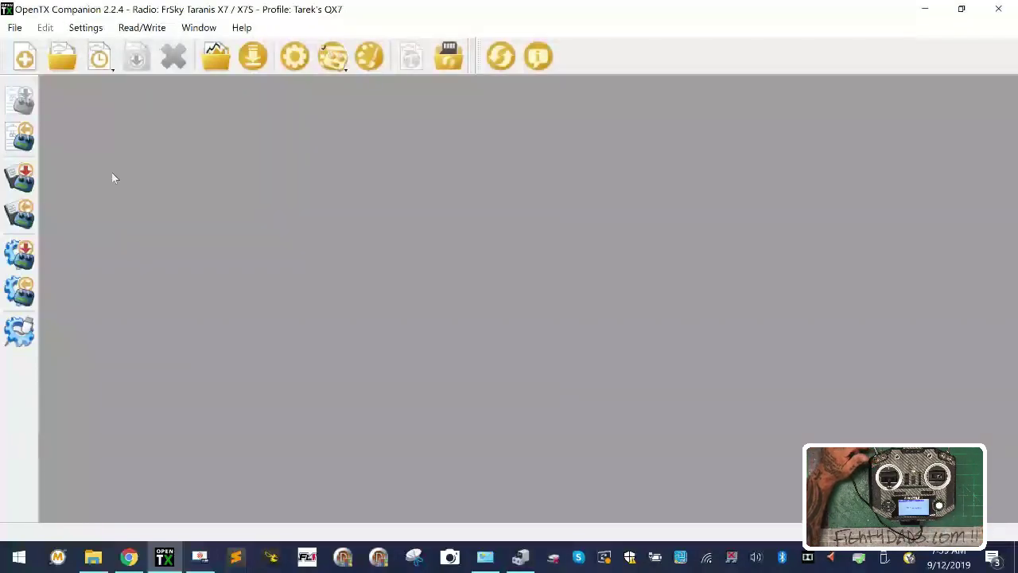
# Check the firmware build offered for download and review the QX7 profile's build options and folder paths.
pyautogui.click(253, 67)
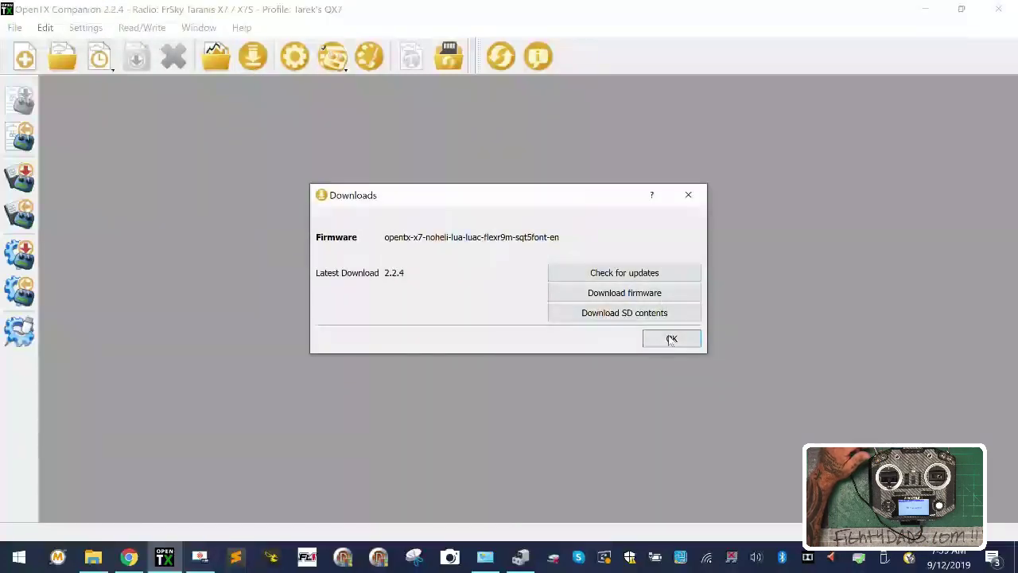
pyautogui.click(671, 339)
pyautogui.click(295, 57)
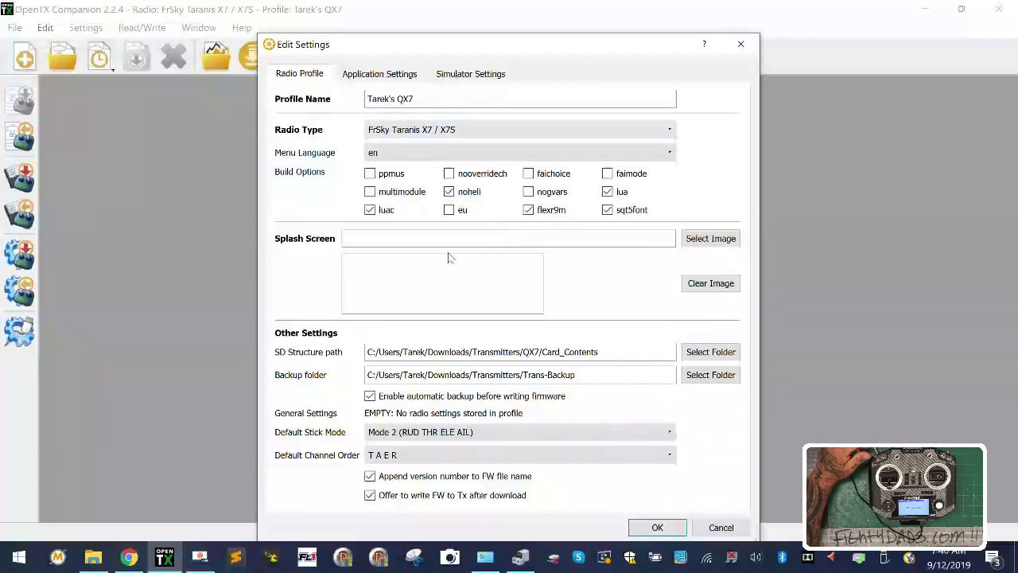
pyautogui.click(648, 527)
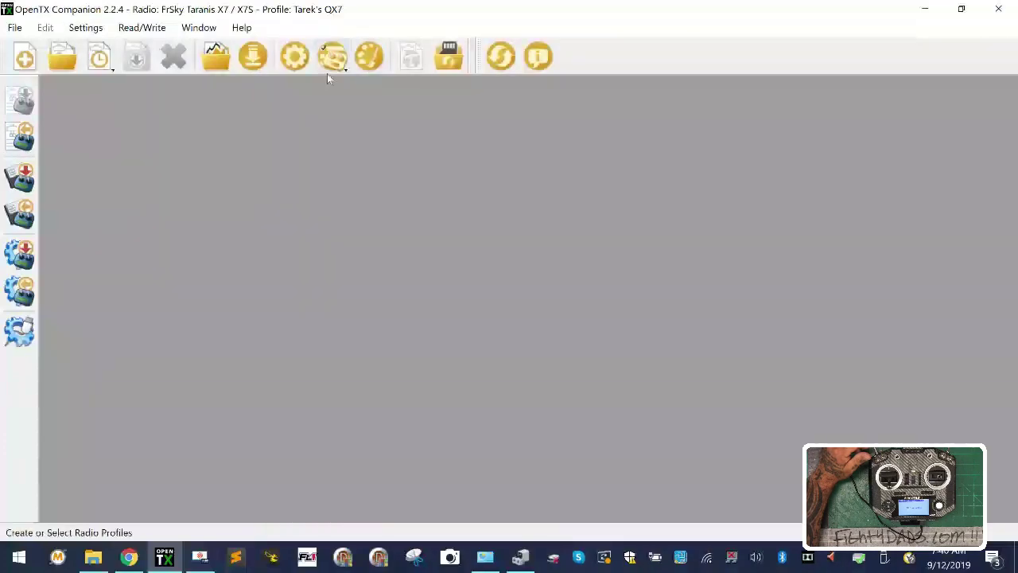
# Start the firmware download and browse to Downloads/Transmitters/QX7/Card_Contents/FIRMWARE as the save location.
pyautogui.click(241, 63)
pyautogui.click(659, 294)
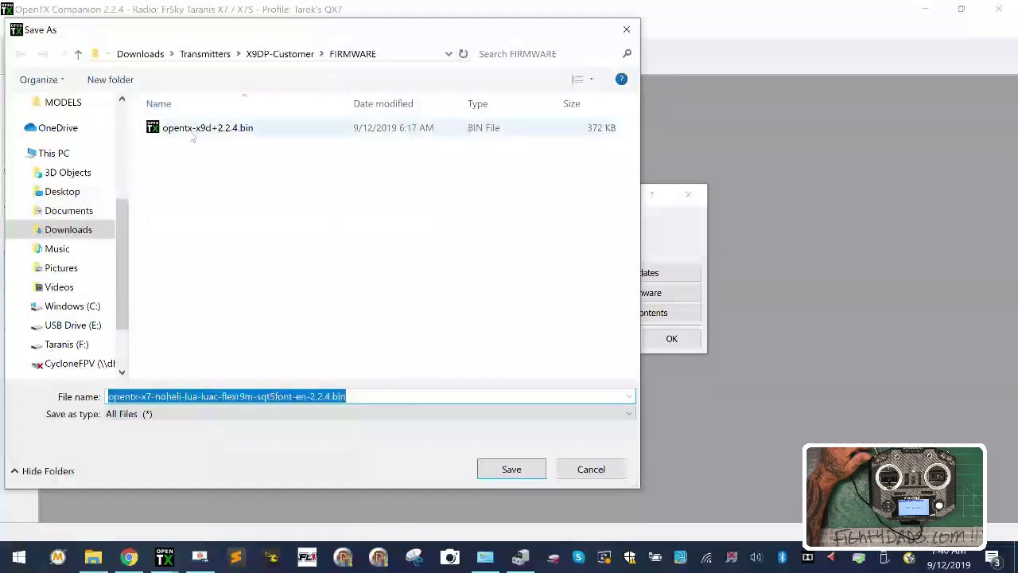
pyautogui.click(214, 57)
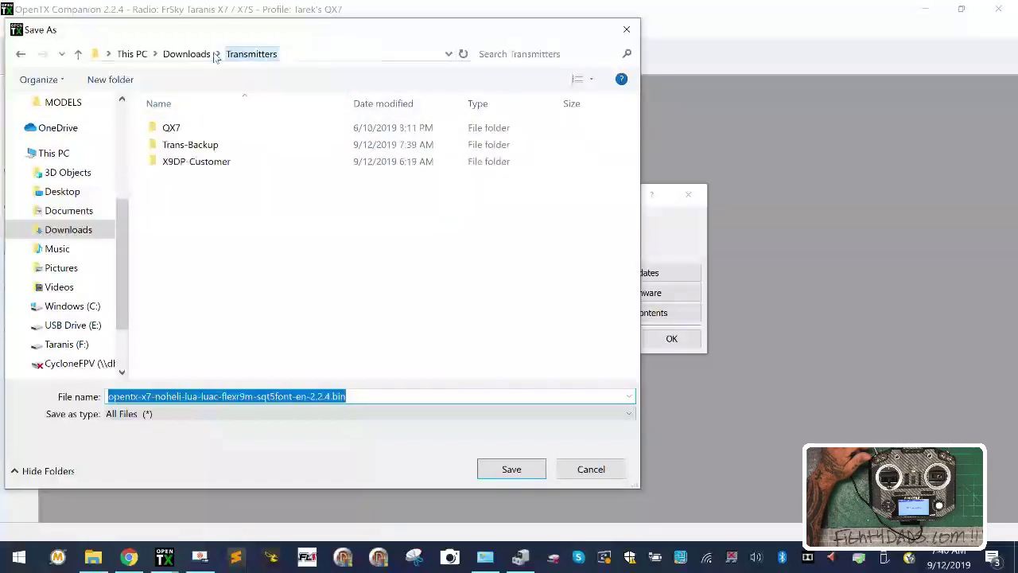
pyautogui.click(175, 142)
pyautogui.doubleClick(175, 141)
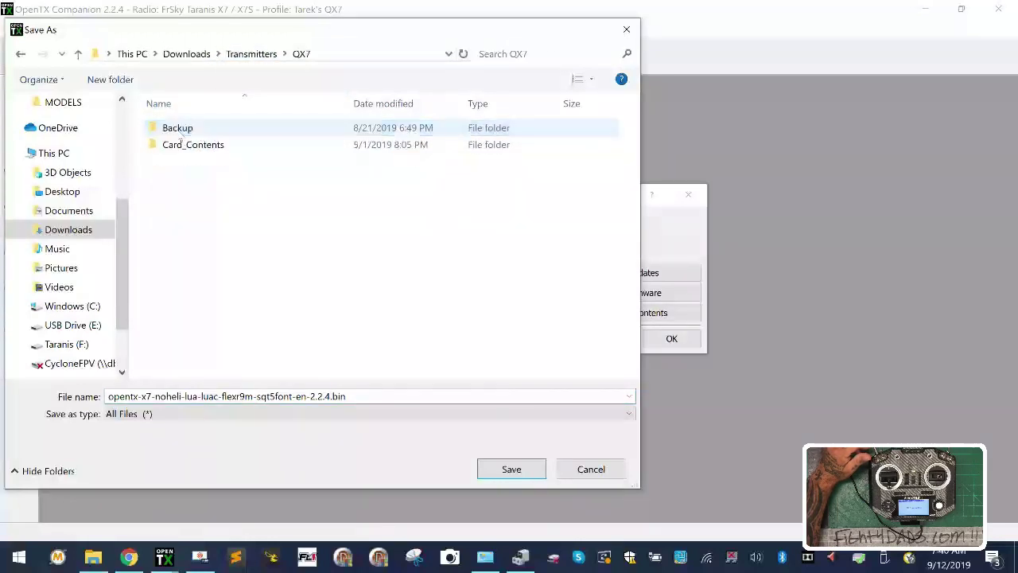
pyautogui.doubleClick(231, 144)
pyautogui.doubleClick(210, 161)
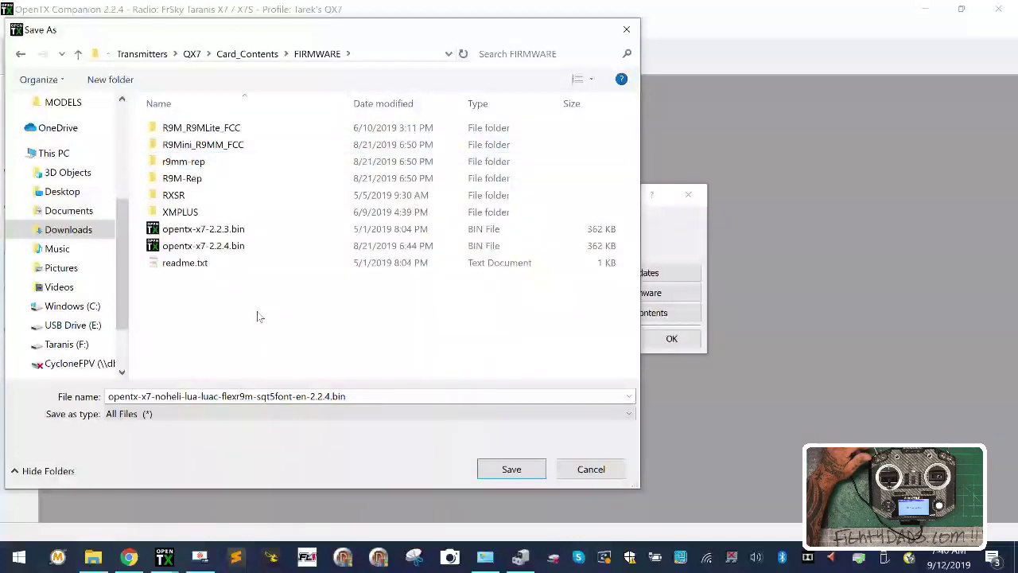
# Create a folder named OpenTX-FW inside the QX7 card contents' FIRMWARE folder.
pyautogui.rightClick(259, 318)
pyautogui.moveTo(230, 278)
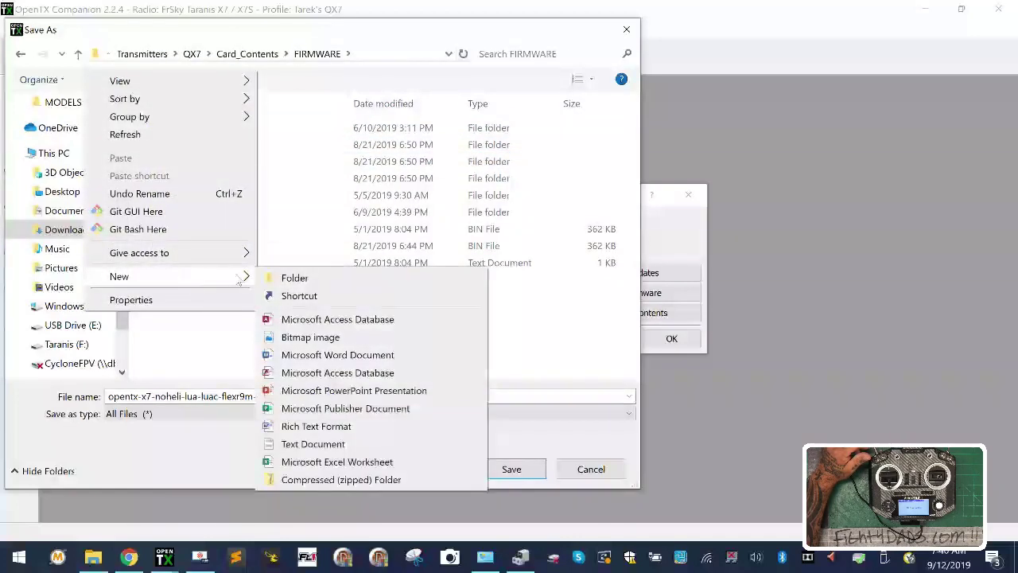
pyautogui.click(294, 278)
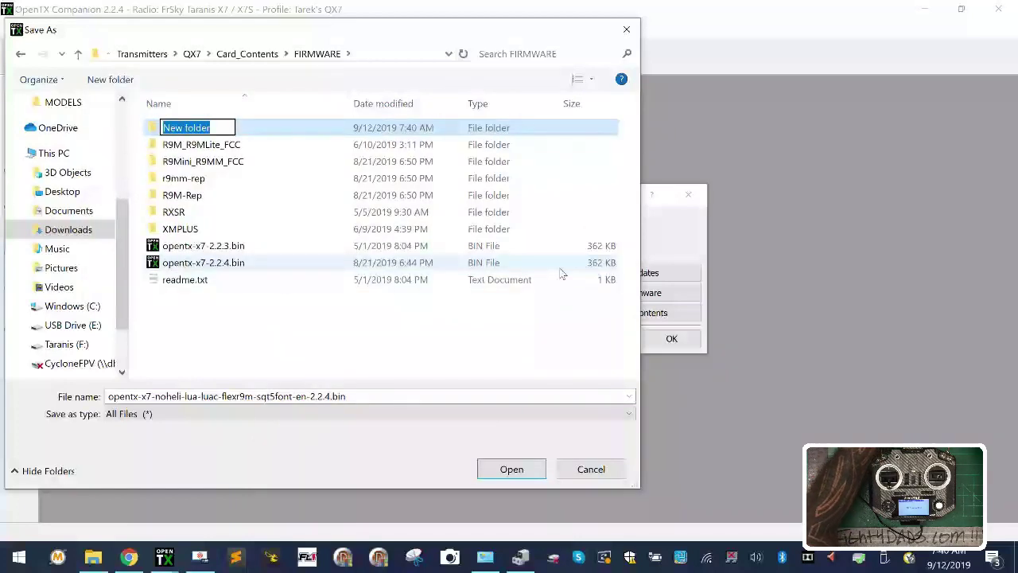
pyautogui.write('Op')
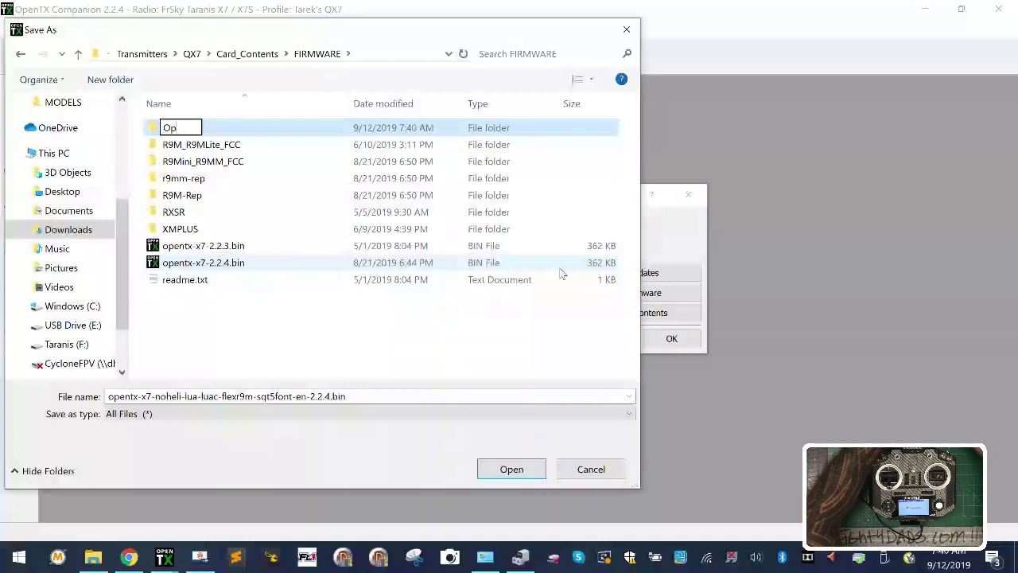
pyautogui.write('enTX')
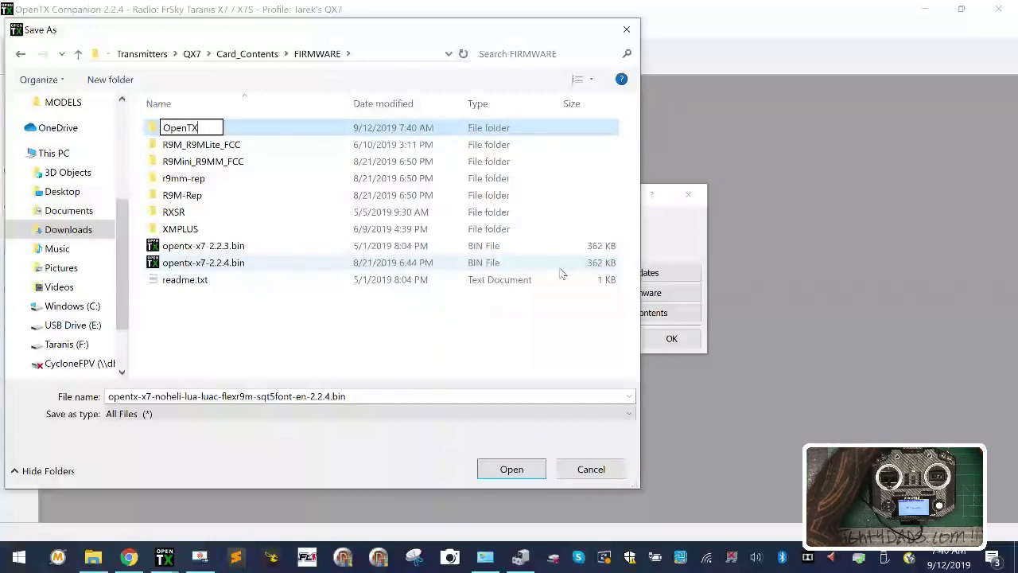
pyautogui.write('-FW')
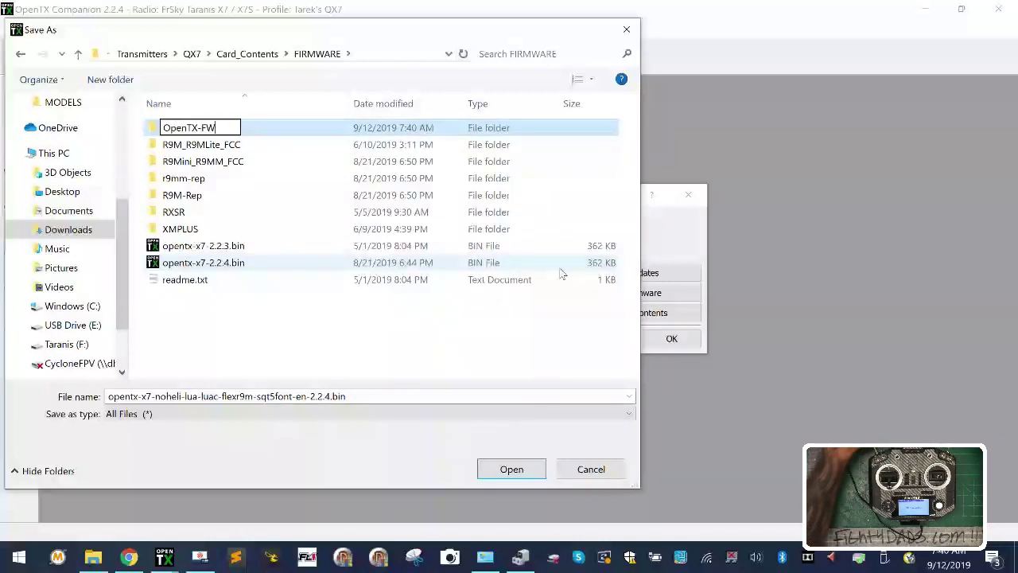
pyautogui.press('Return')
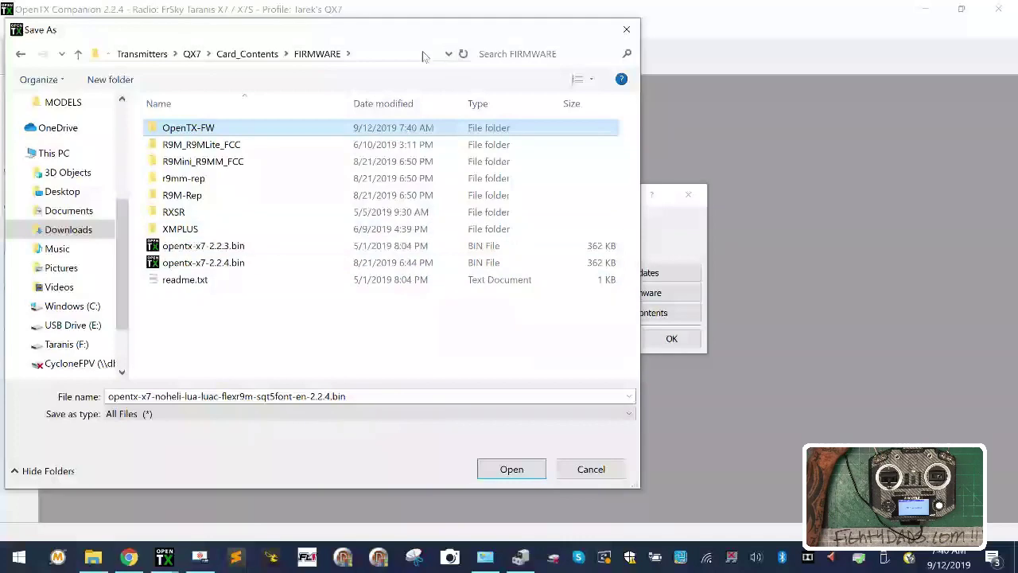
pyautogui.click(263, 247)
pyautogui.click(235, 263)
pyautogui.click(229, 251)
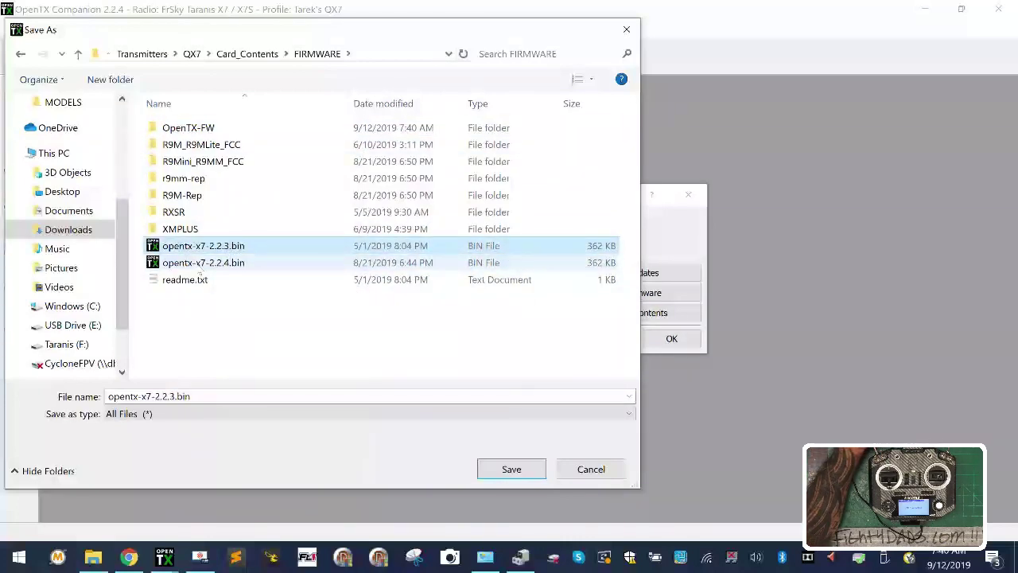
pyautogui.click(219, 132)
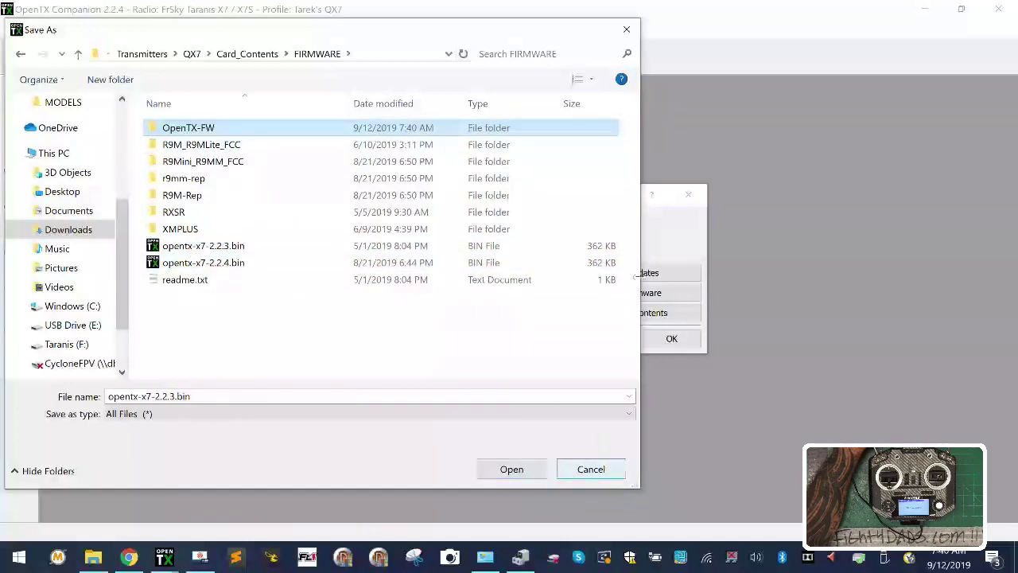
pyautogui.click(591, 469)
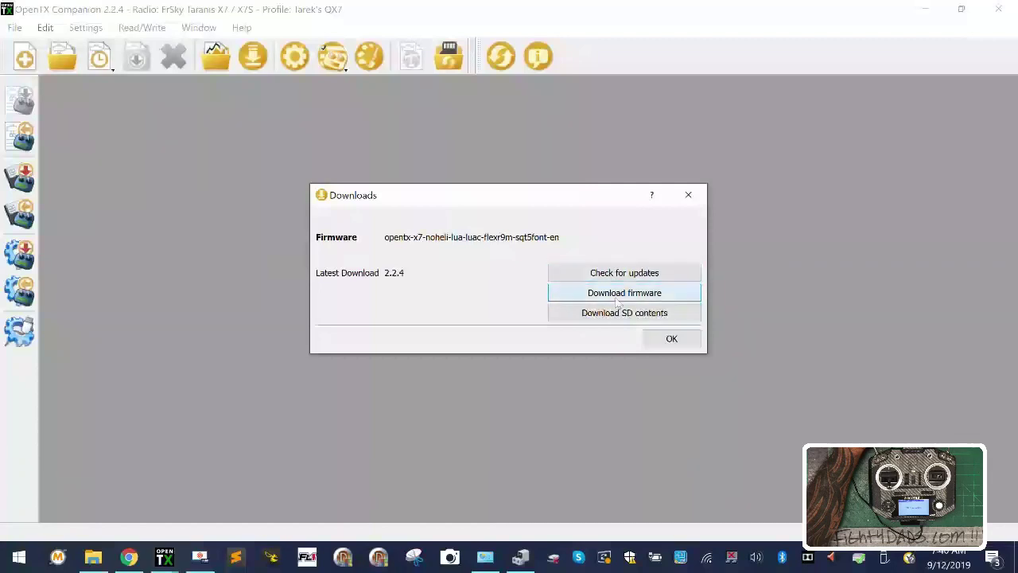
# Restart the firmware download and choose Downloads/Transmitters/QX7/Card_Contents/FIRMWARE/OpenTX-FW as the save location.
pyautogui.press('Return')
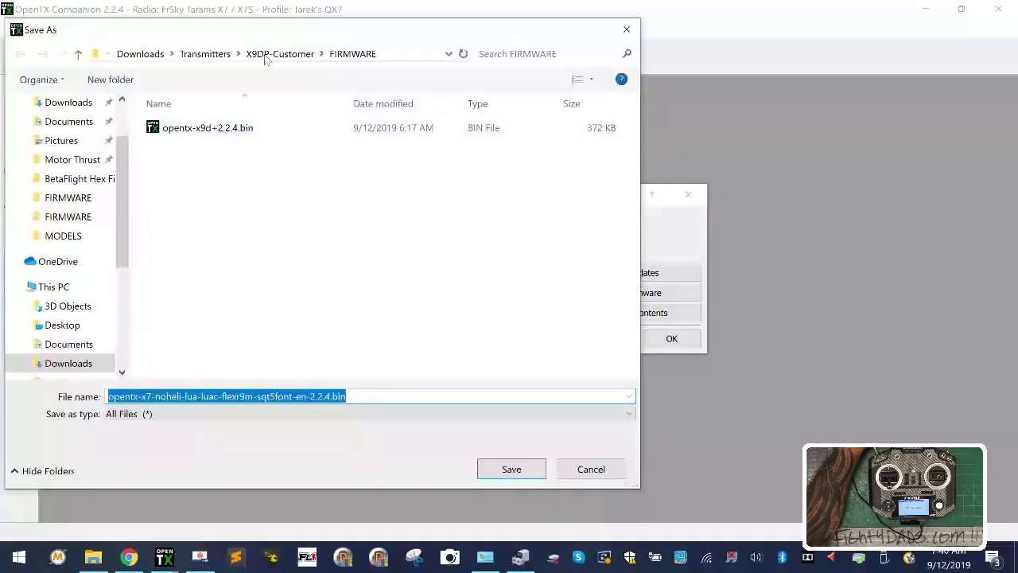
pyautogui.click(68, 103)
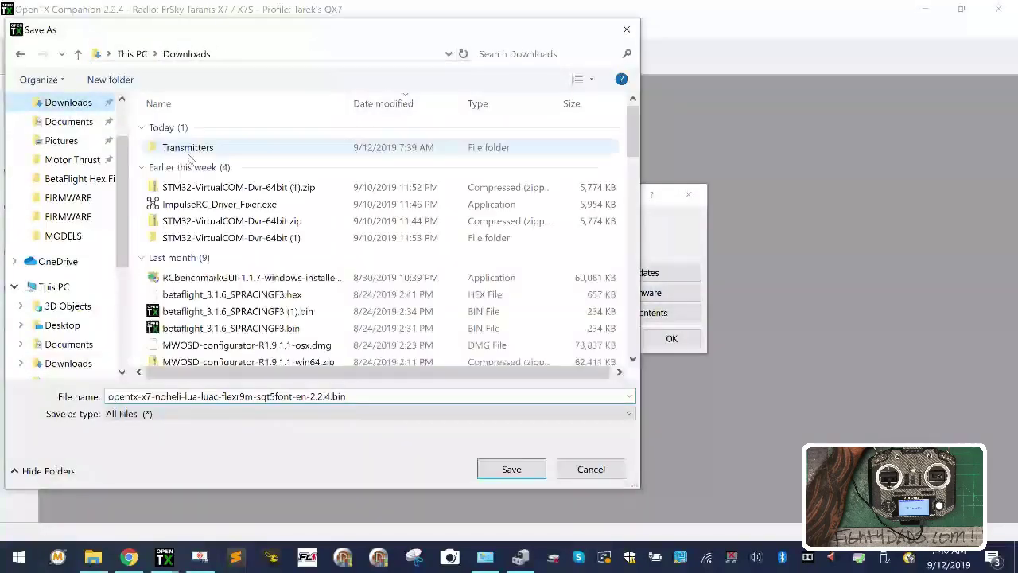
pyautogui.doubleClick(176, 150)
pyautogui.doubleClick(179, 128)
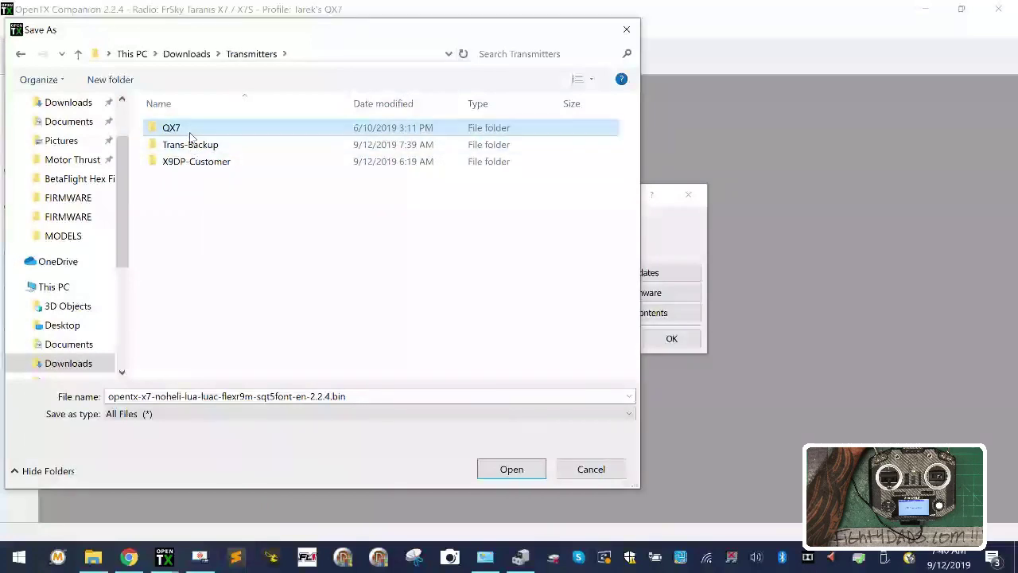
pyautogui.doubleClick(191, 149)
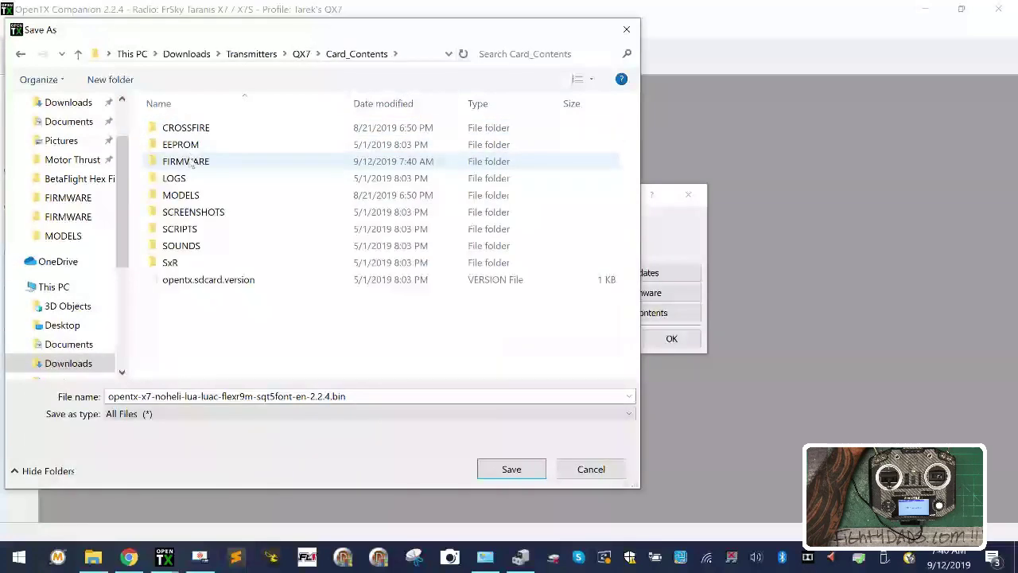
pyautogui.doubleClick(190, 162)
pyautogui.click(191, 134)
pyautogui.doubleClick(191, 133)
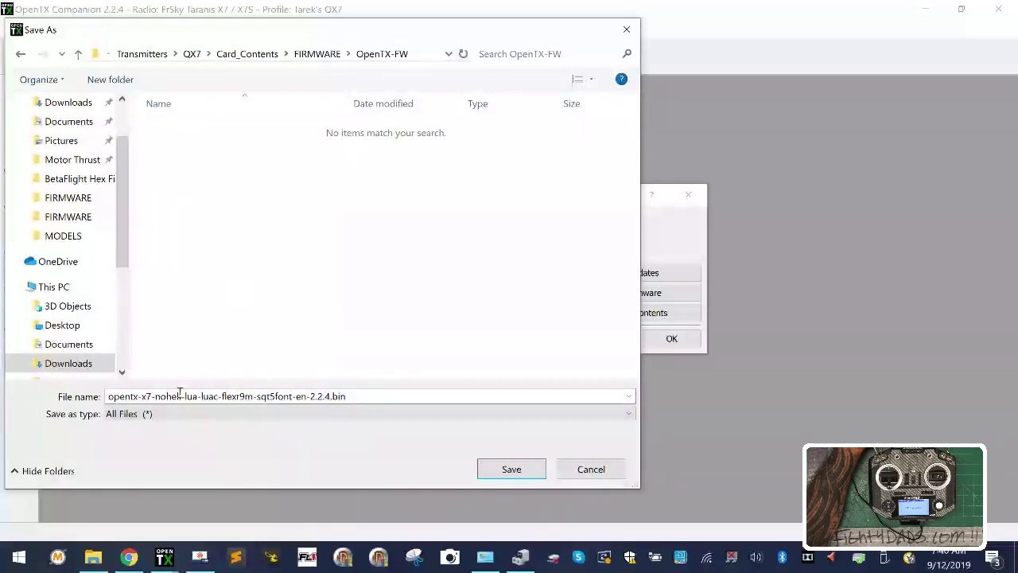
# Remove the build options from the suggested file name and save the firmware as opentx-x7-2.2.4.bin.
pyautogui.click(309, 397)
pyautogui.click(308, 397)
pyautogui.moveTo(157, 396); pyautogui.dragTo(321, 407)
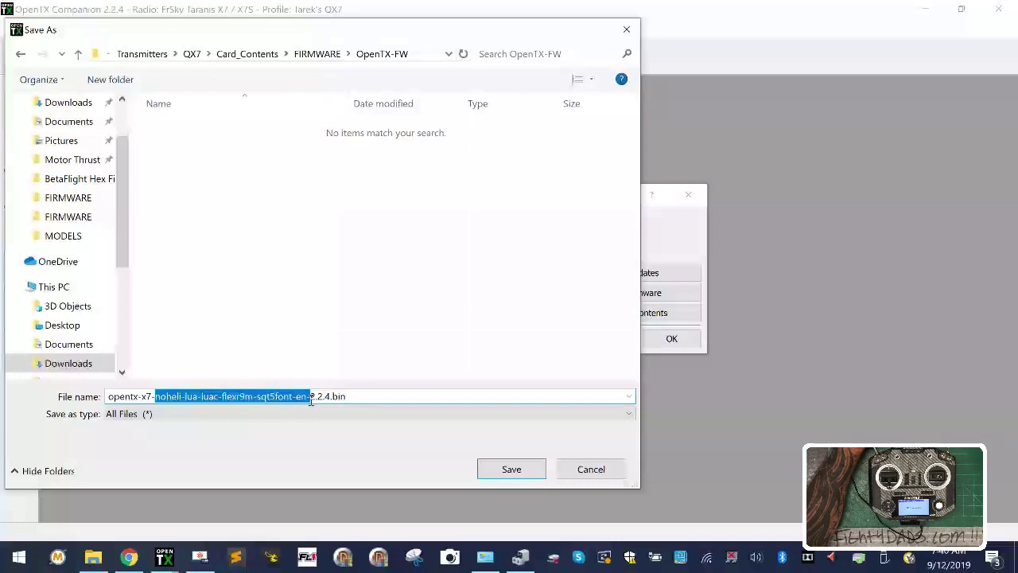
pyautogui.press('BackSpace')
pyautogui.press('Return')
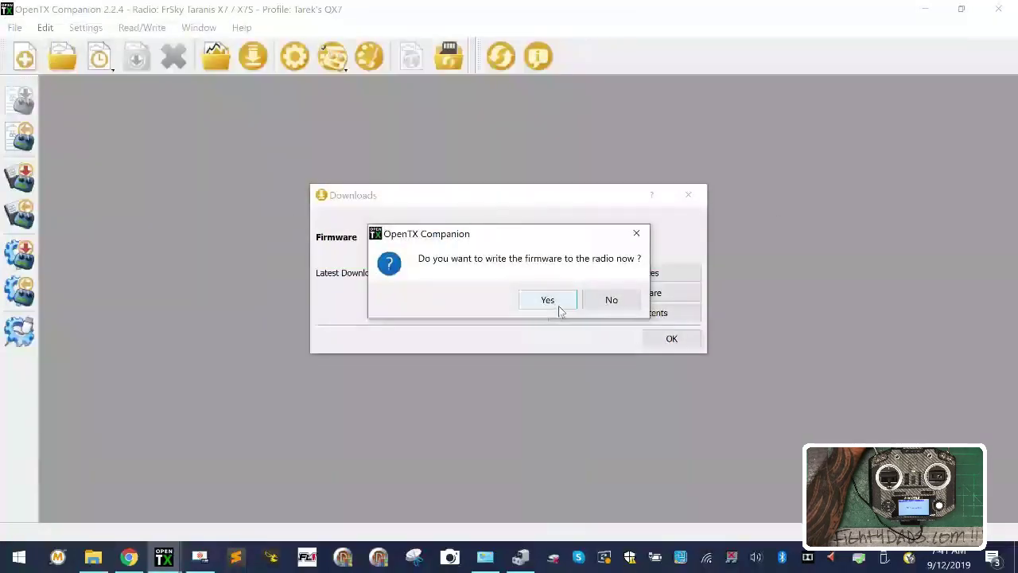
# Write the downloaded opentx-x7-2.2.4.bin firmware to the radio with the firmware start screen and hardware compatibility check.
pyautogui.click(548, 300)
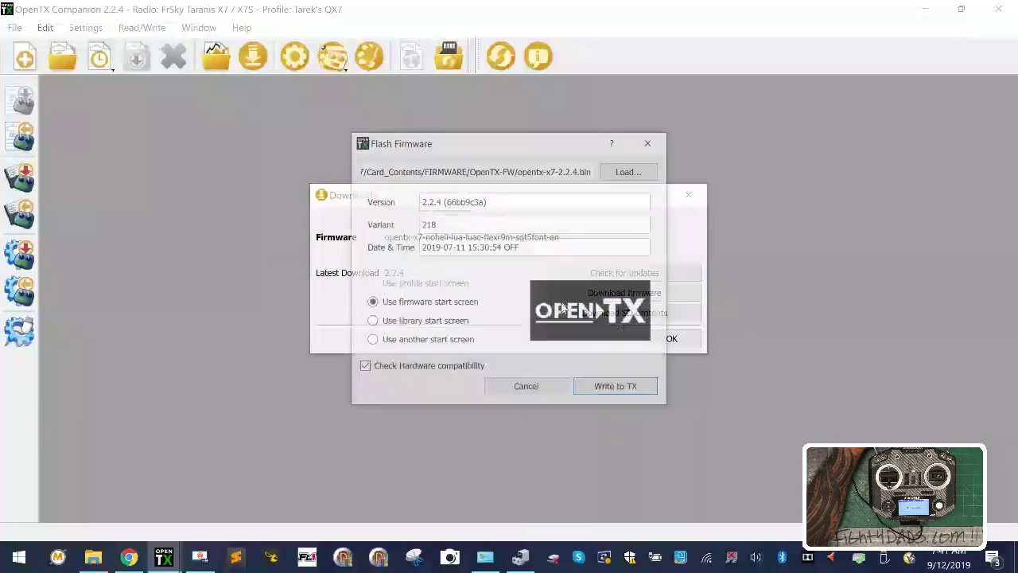
pyautogui.click(615, 389)
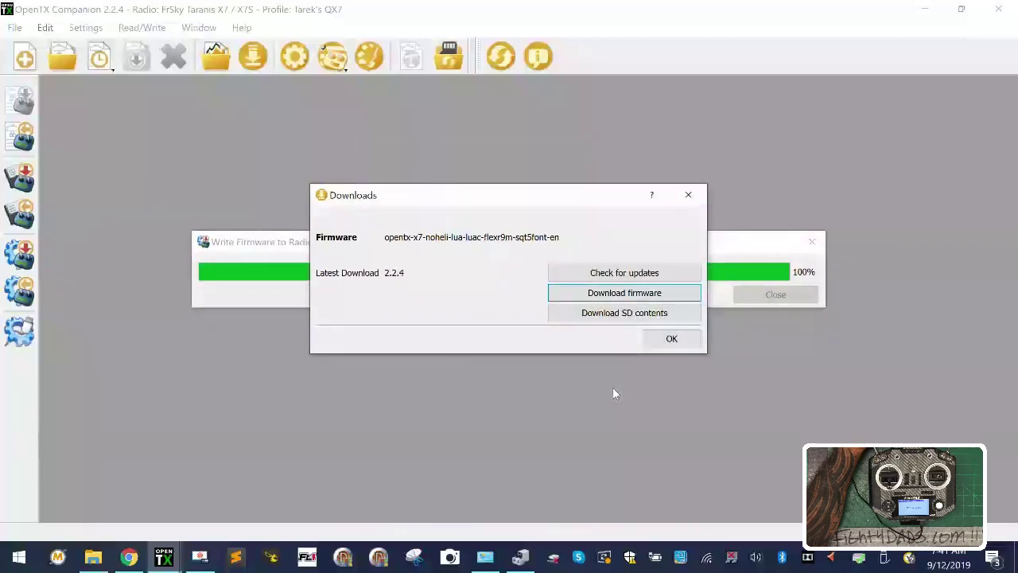
# Download the SD card contents archive sdcard-taranis-x7-2.2V0021.zip from the OpenTX download page and dismiss the browser's download bar.
pyautogui.click(680, 314)
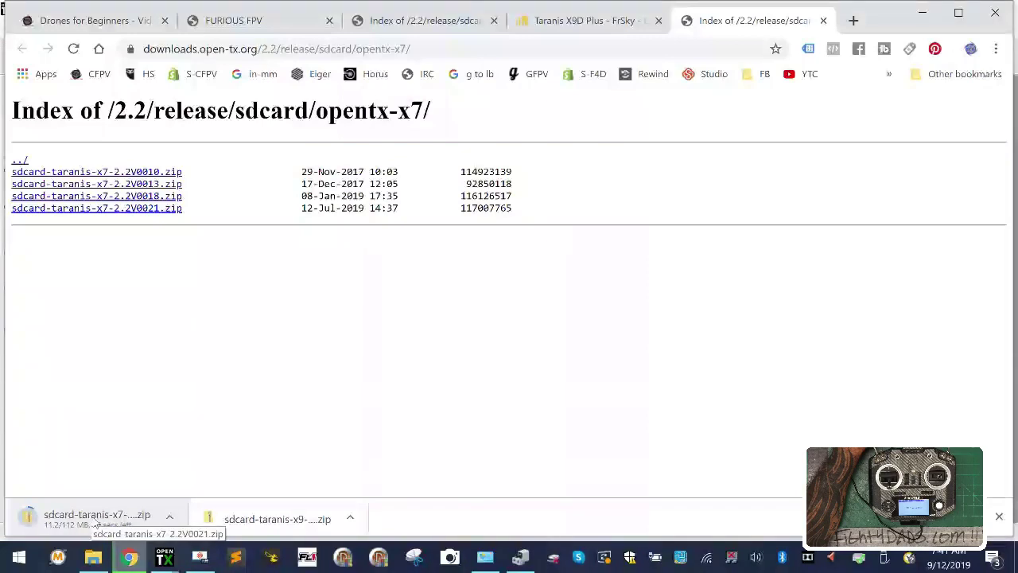
pyautogui.click(350, 518)
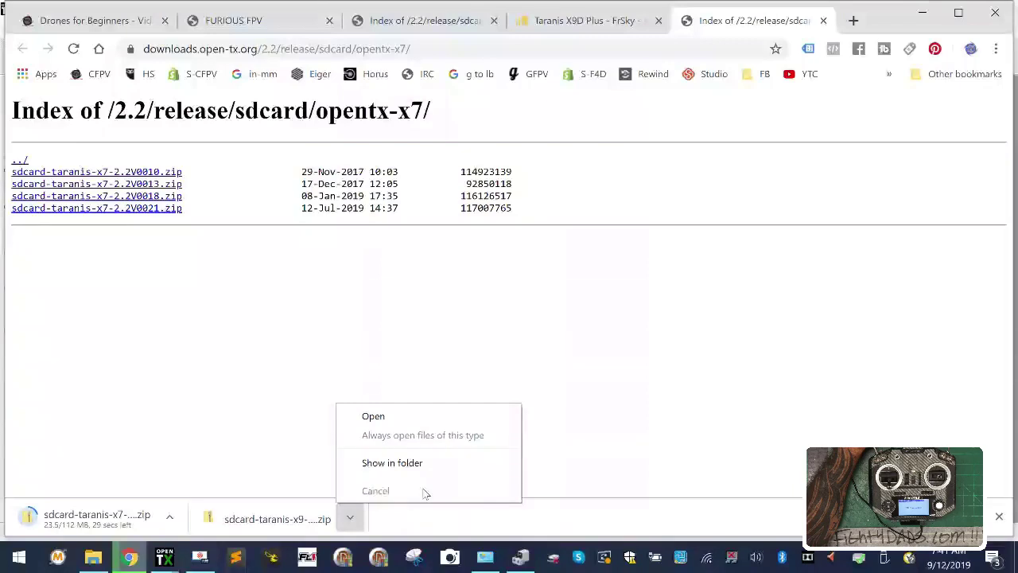
pyautogui.click(670, 518)
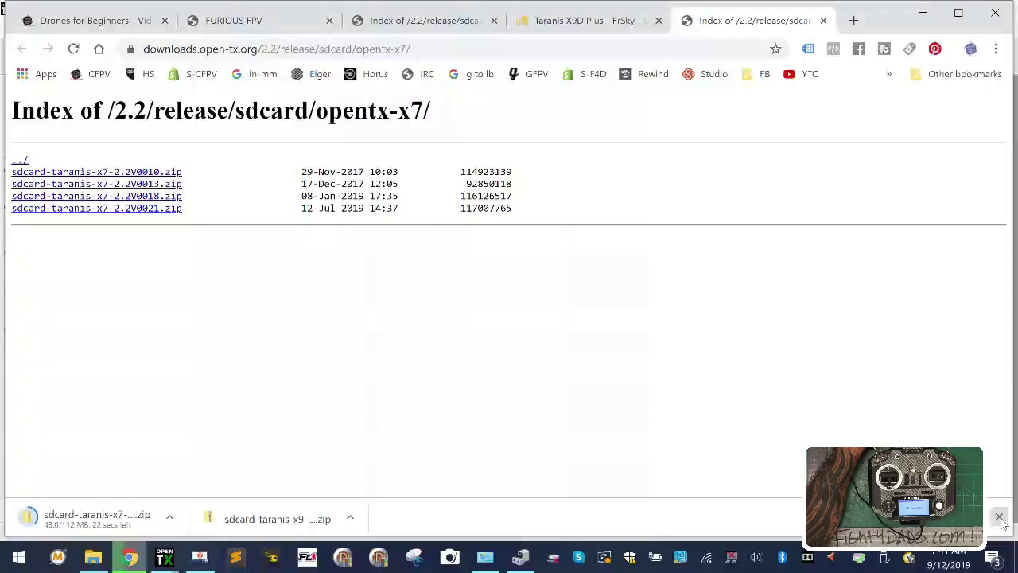
pyautogui.click(999, 517)
# Switch to File Explorer and open the Downloads folder to check on the SD card contents archive.
pyautogui.click(94, 556)
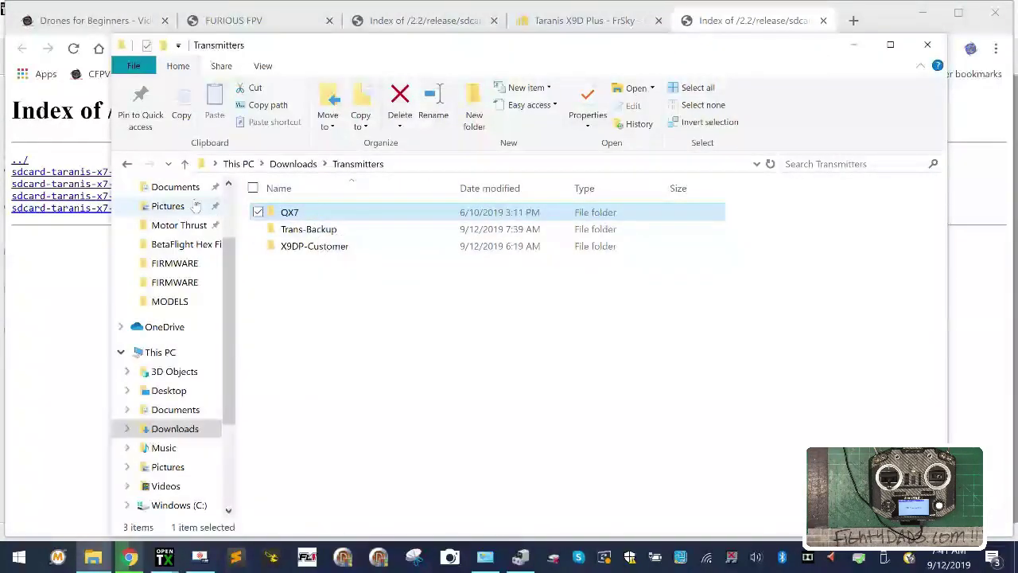
pyautogui.scroll(3, 181, 222)
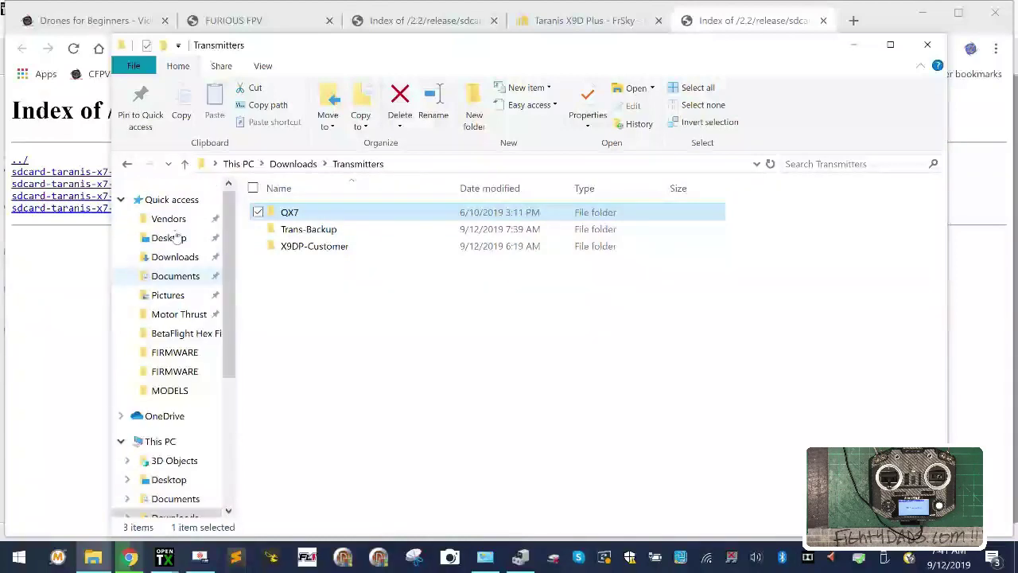
pyautogui.click(175, 275)
pyautogui.click(175, 256)
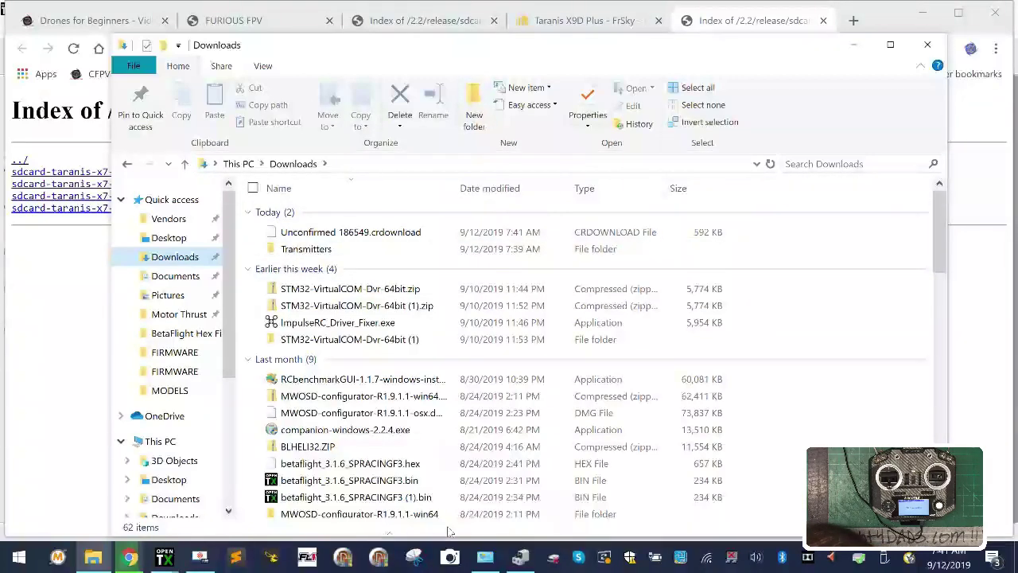
# Switch back to OpenTX Companion and close the Downloads and Write Firmware to Radio dialogs.
pyautogui.moveTo(163, 555)
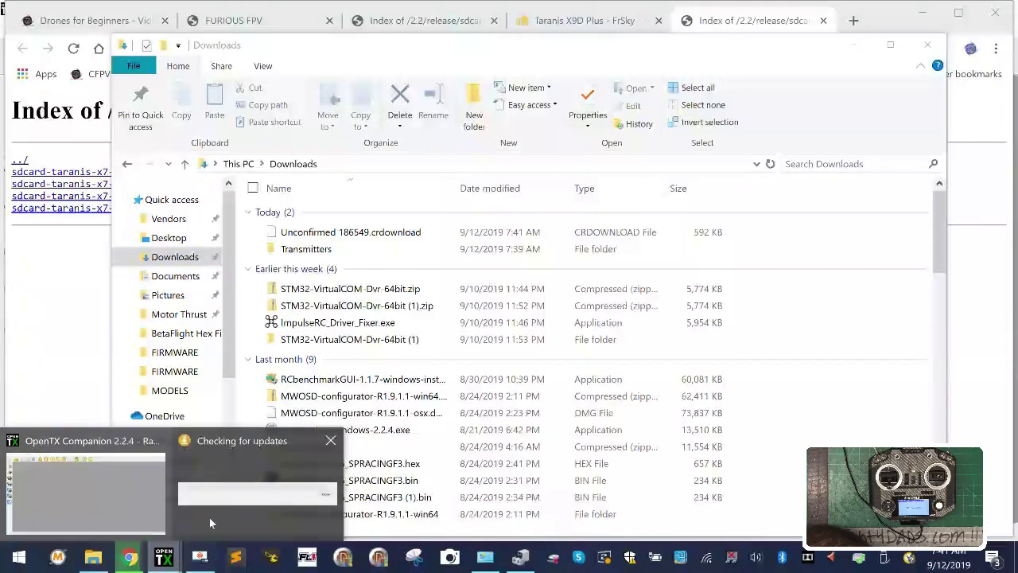
pyautogui.click(87, 486)
pyautogui.click(684, 344)
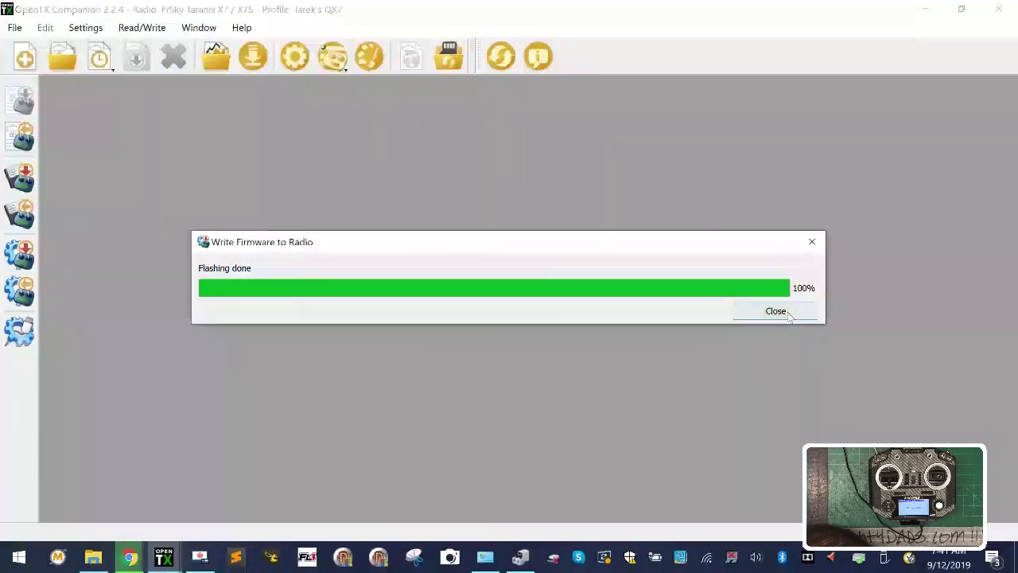
pyautogui.click(775, 311)
# Check for firmware updates from the Downloads dialog, and run the general OpenTX and Companion update check.
pyautogui.click(253, 56)
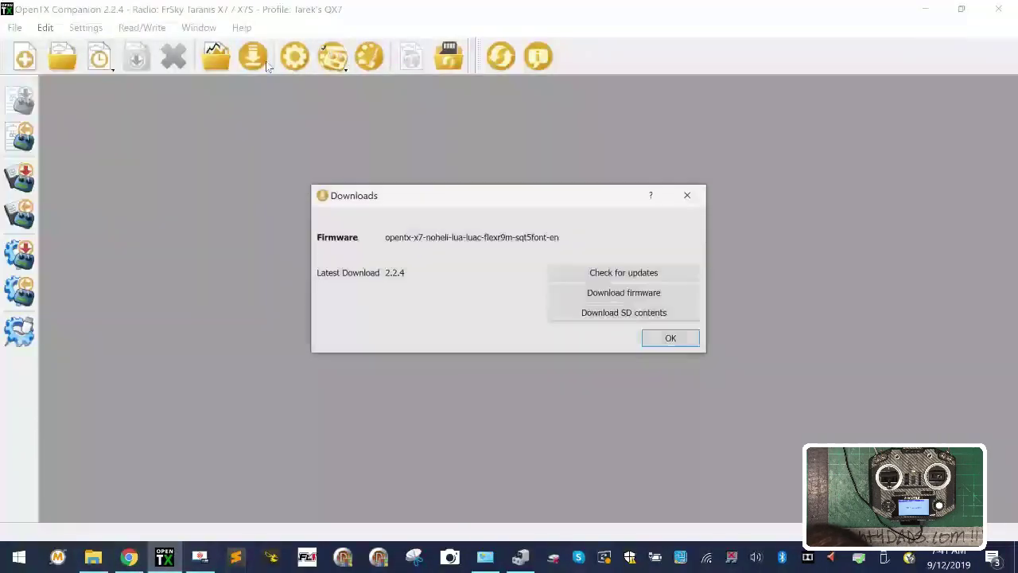
pyautogui.click(650, 274)
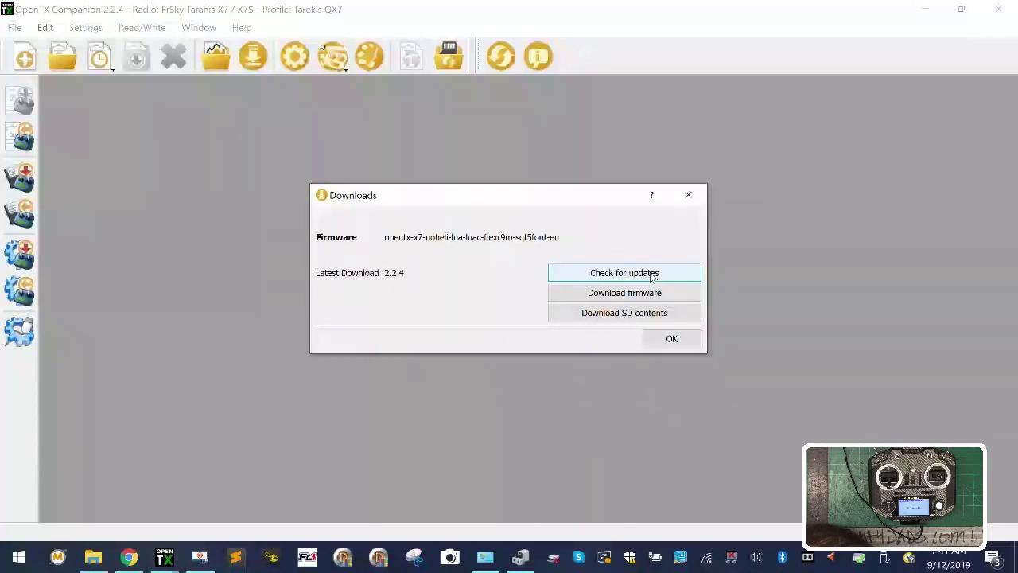
pyautogui.click(565, 295)
pyautogui.click(678, 342)
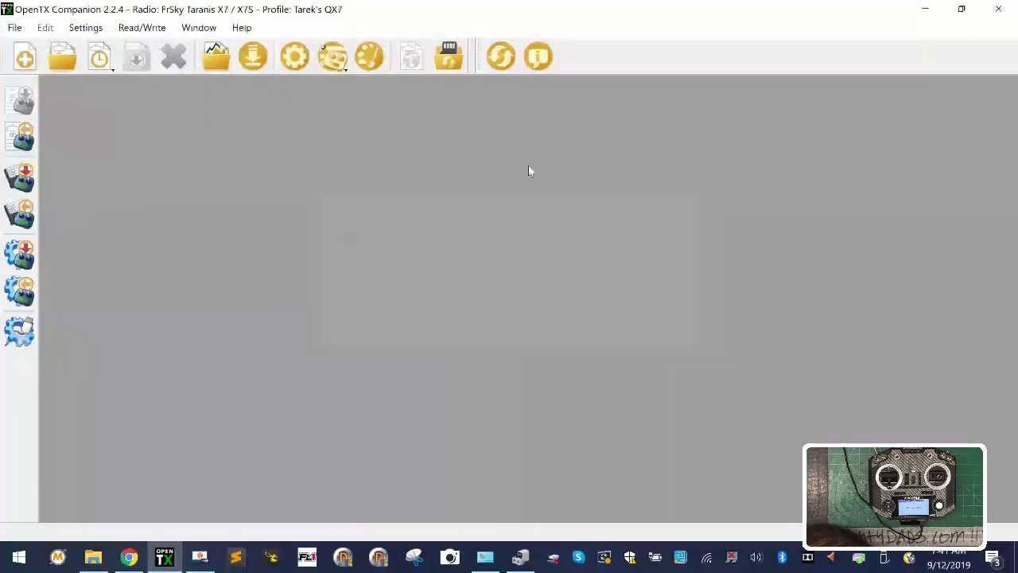
pyautogui.click(501, 57)
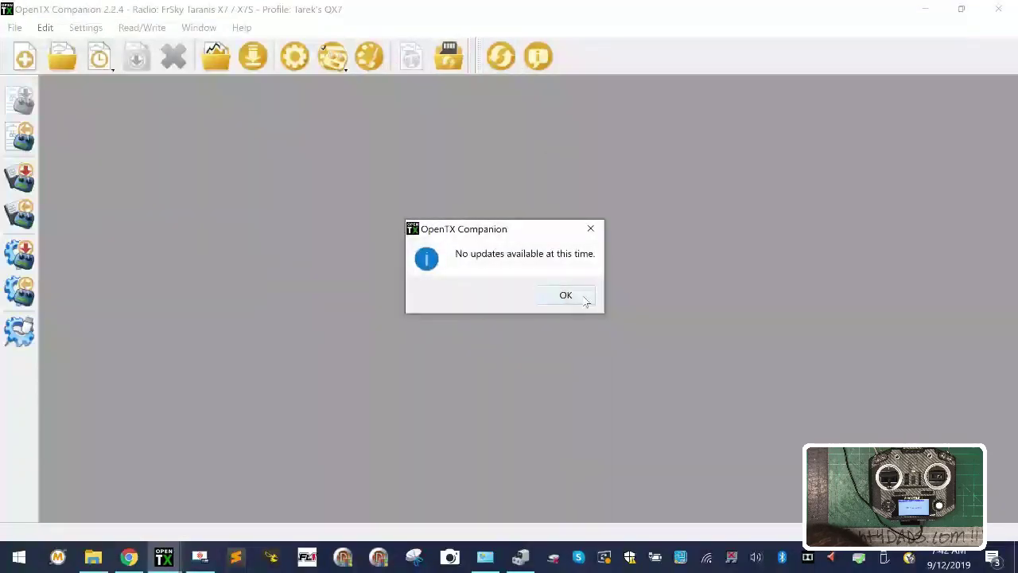
pyautogui.click(565, 295)
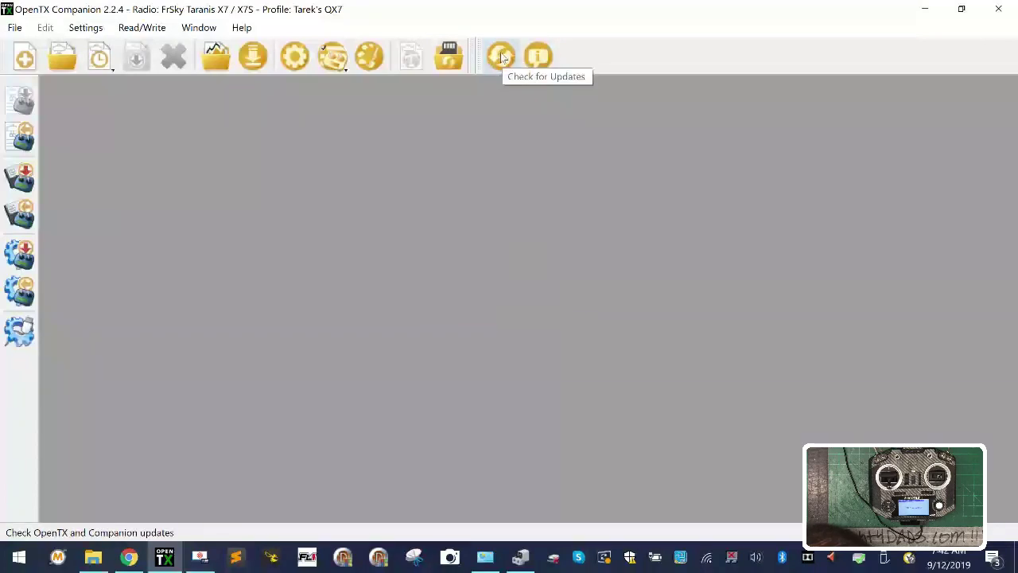
# Review and close the Downloads dialog, and switch to File Explorer to view the contents of sdcard-taranis-x7-2.2V0021.zip in Downloads.
pyautogui.click(253, 55)
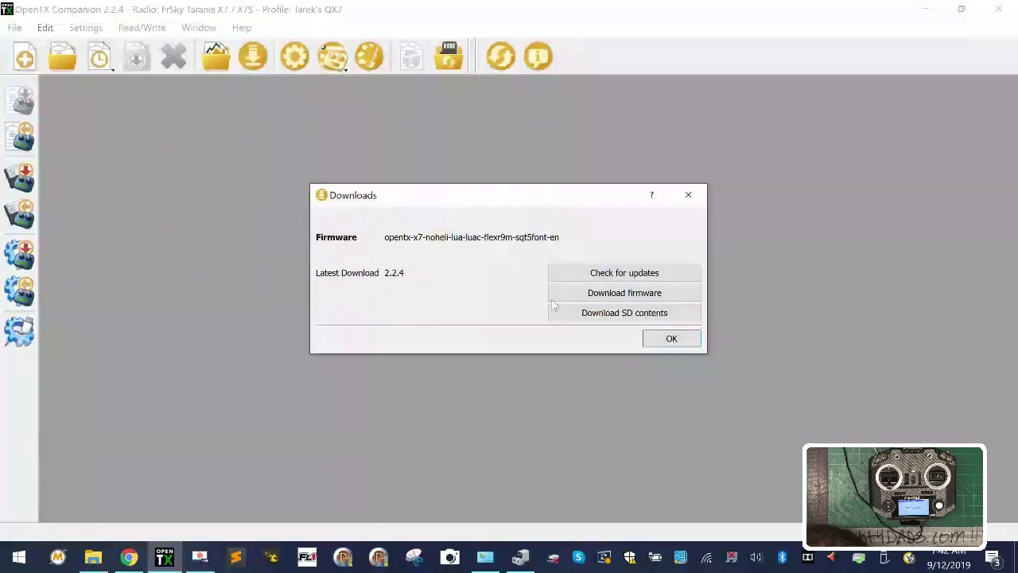
pyautogui.click(653, 340)
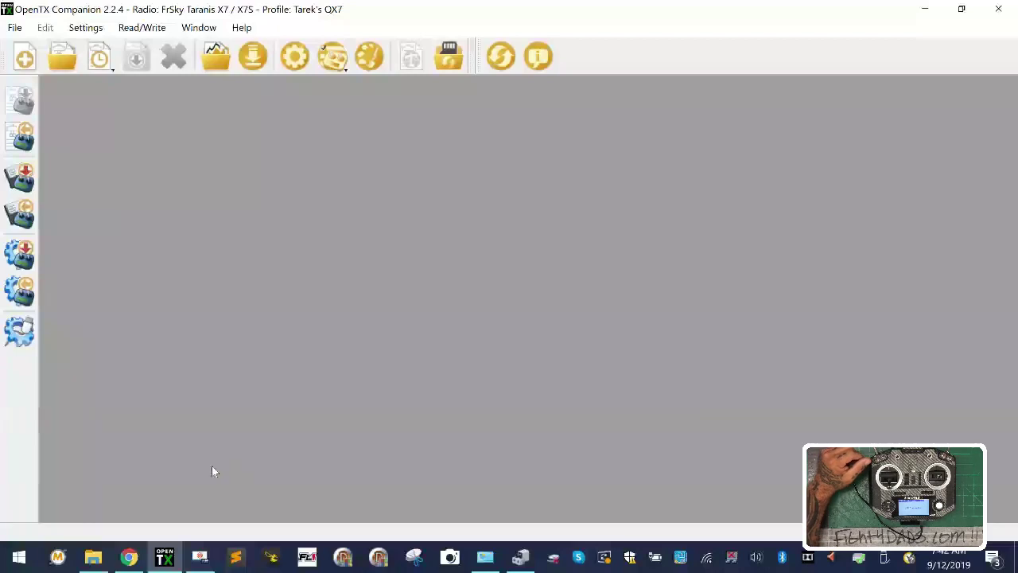
pyautogui.click(93, 556)
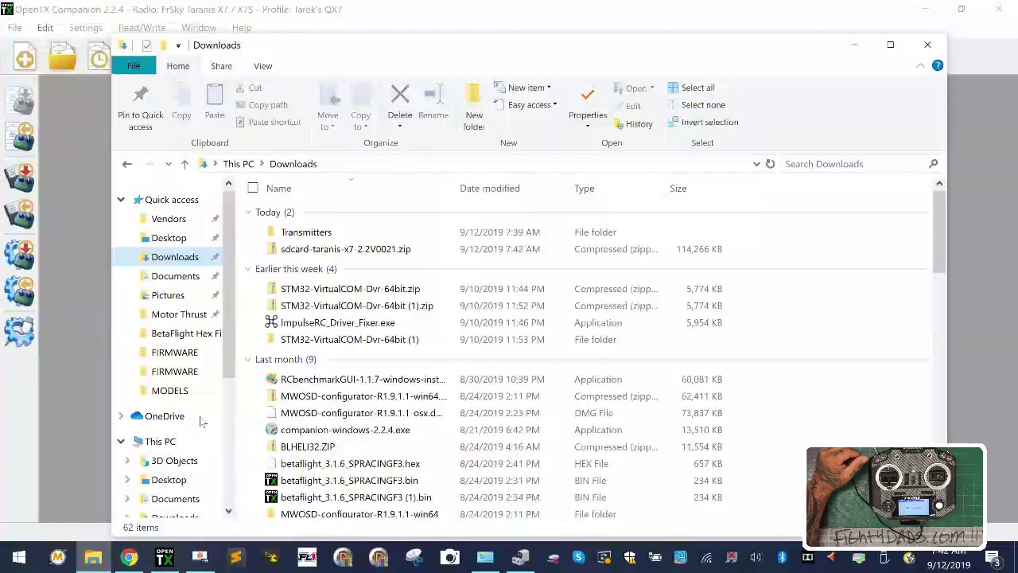
pyautogui.doubleClick(338, 251)
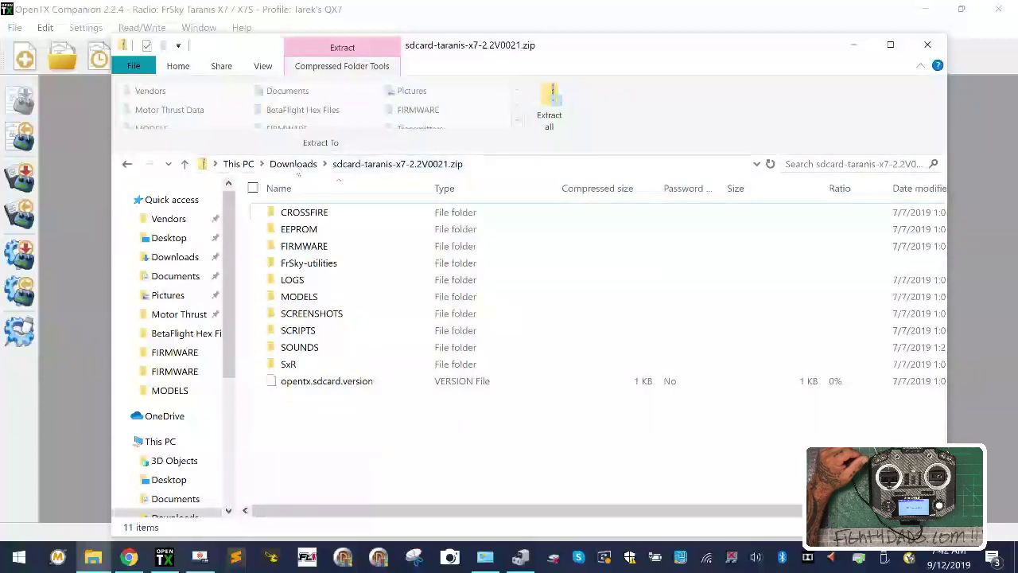
pyautogui.click(292, 163)
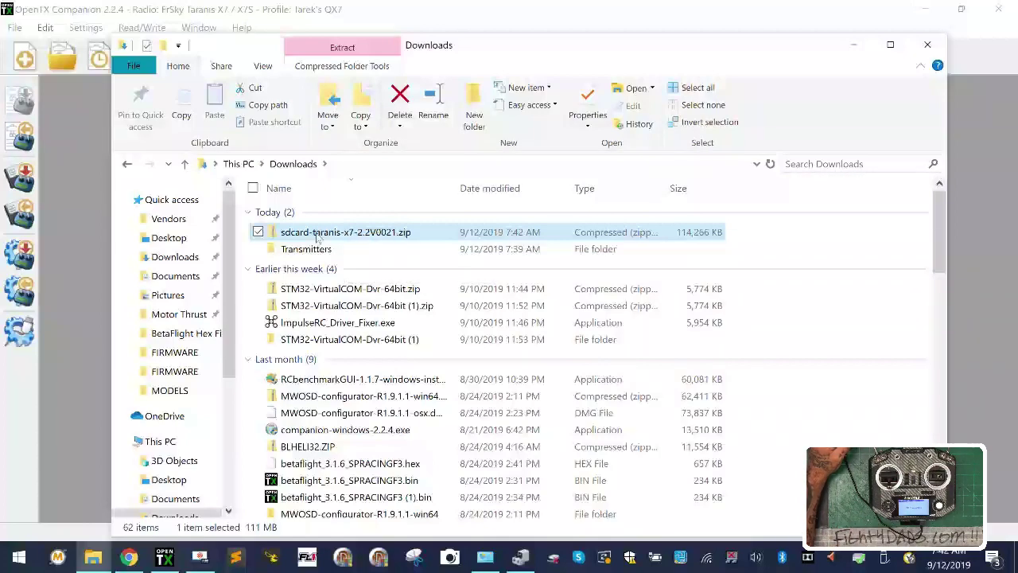
# Move sdcard-taranis-x7-2.2V0021.zip from the Downloads folder into the Transmitters\QX7 folder.
pyautogui.rightClick(316, 235)
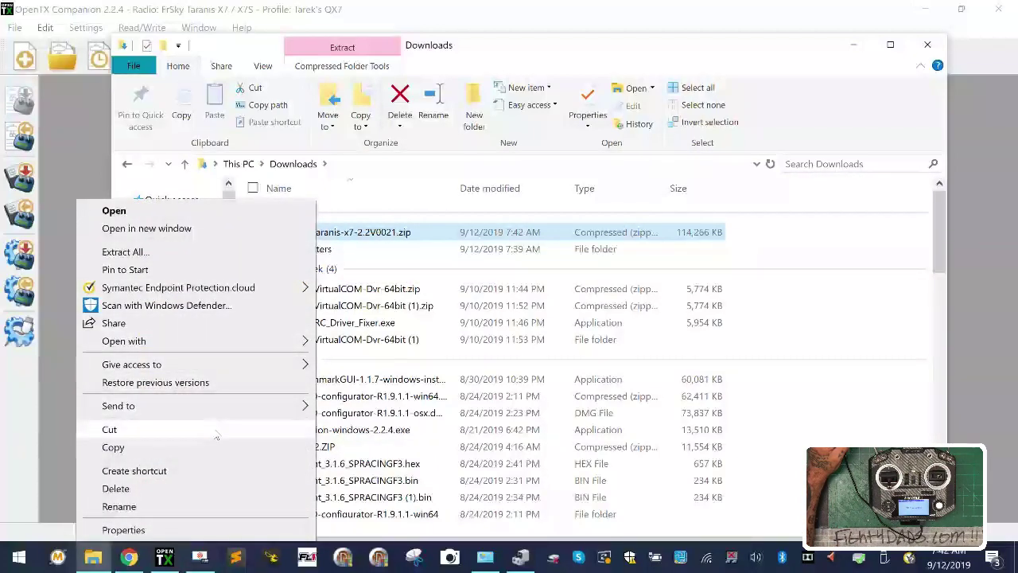
pyautogui.click(159, 509)
pyautogui.click(306, 248)
pyautogui.doubleClick(334, 251)
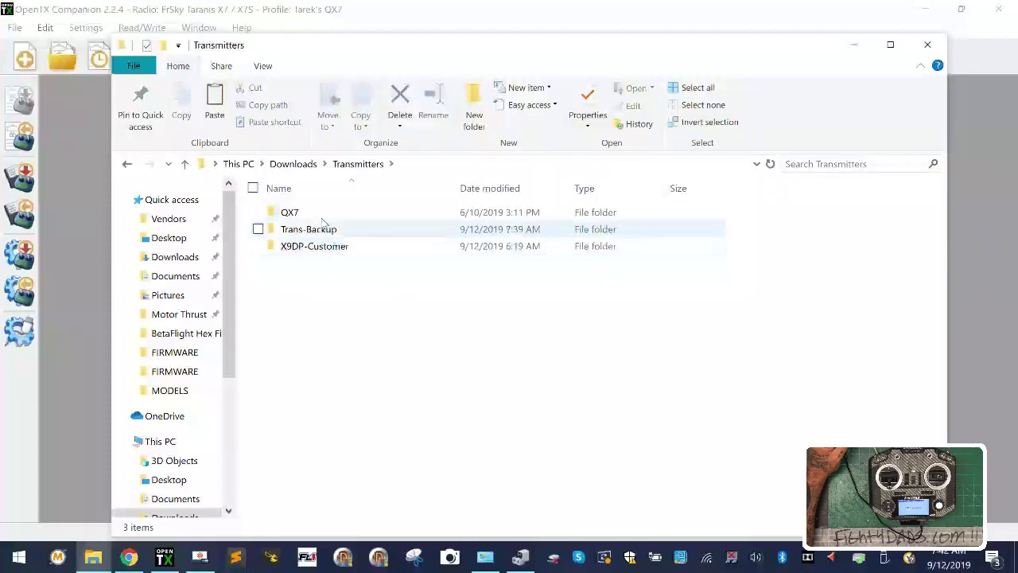
pyautogui.doubleClick(318, 213)
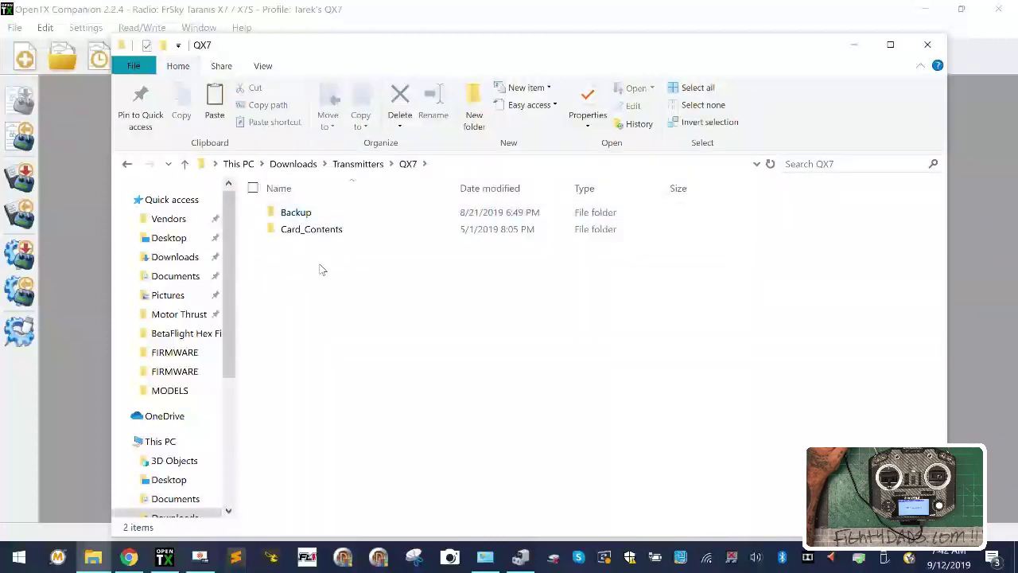
pyautogui.rightClick(318, 266)
pyautogui.click(272, 378)
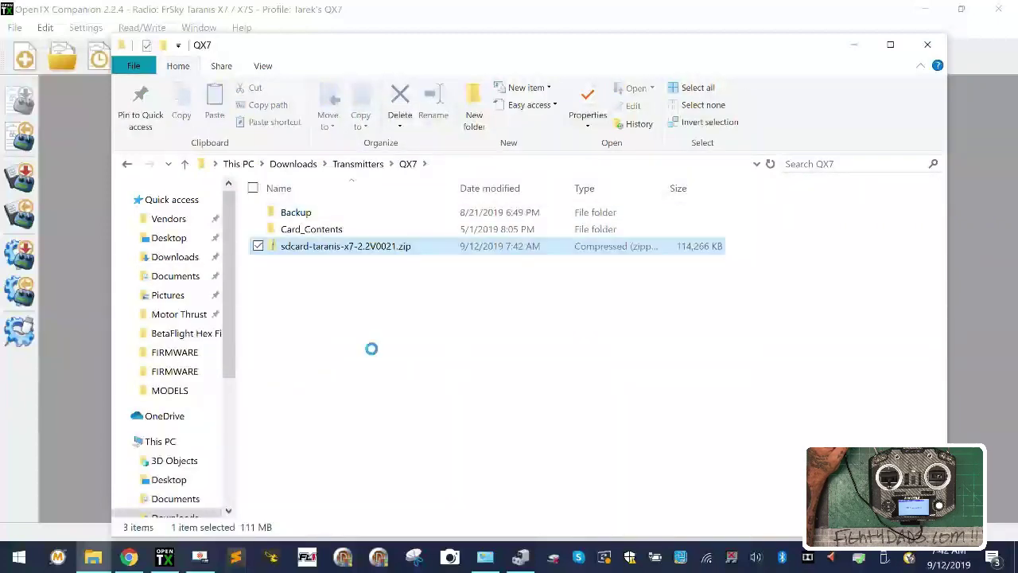
# Extract sdcard-taranis-x7-2.2V0021.zip to the suggested sdcard-taranis-x7-2.2V0021 folder inside QX7, showing the extracted files when complete.
pyautogui.rightClick(328, 248)
pyautogui.click(252, 251)
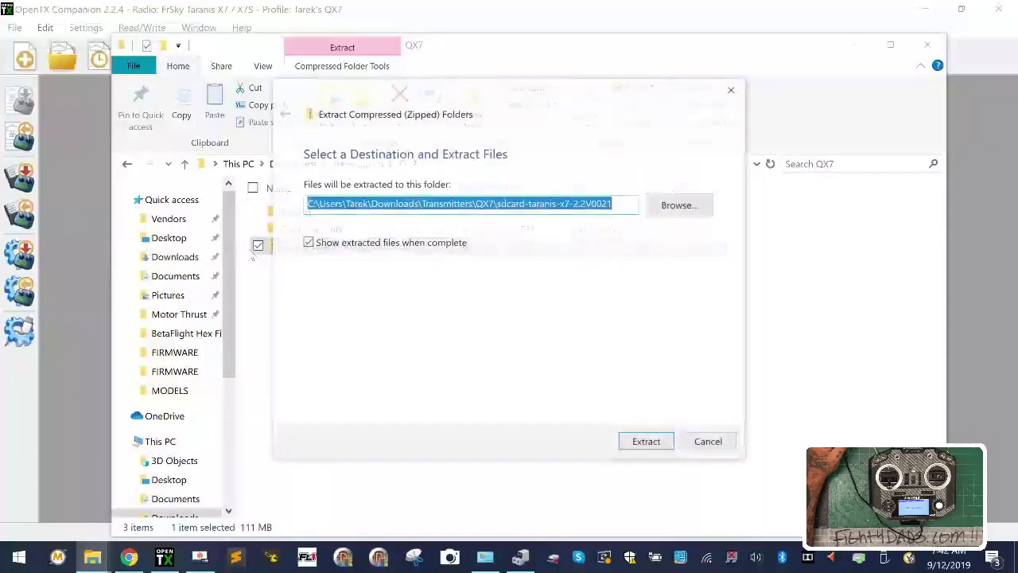
pyautogui.click(653, 447)
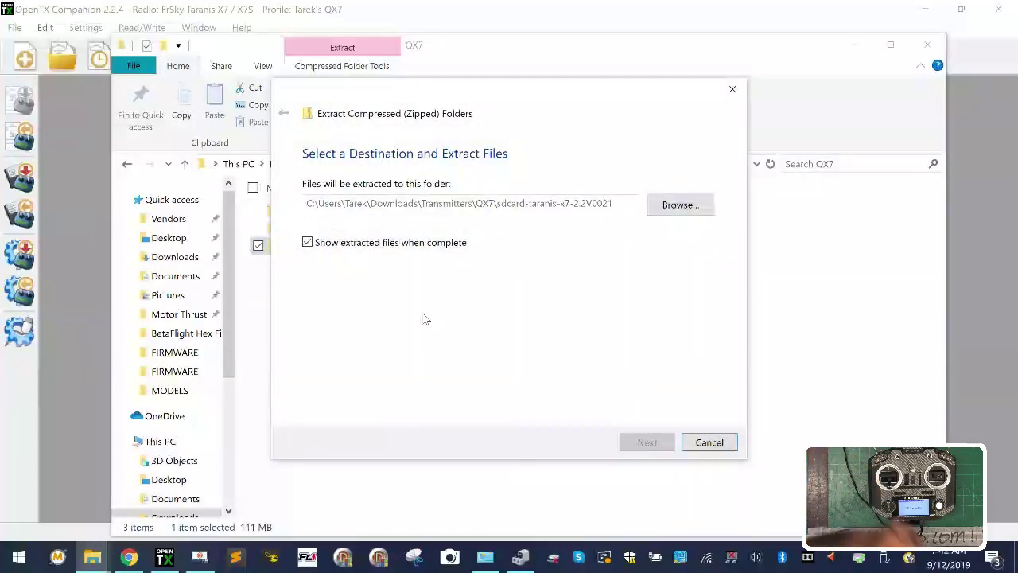
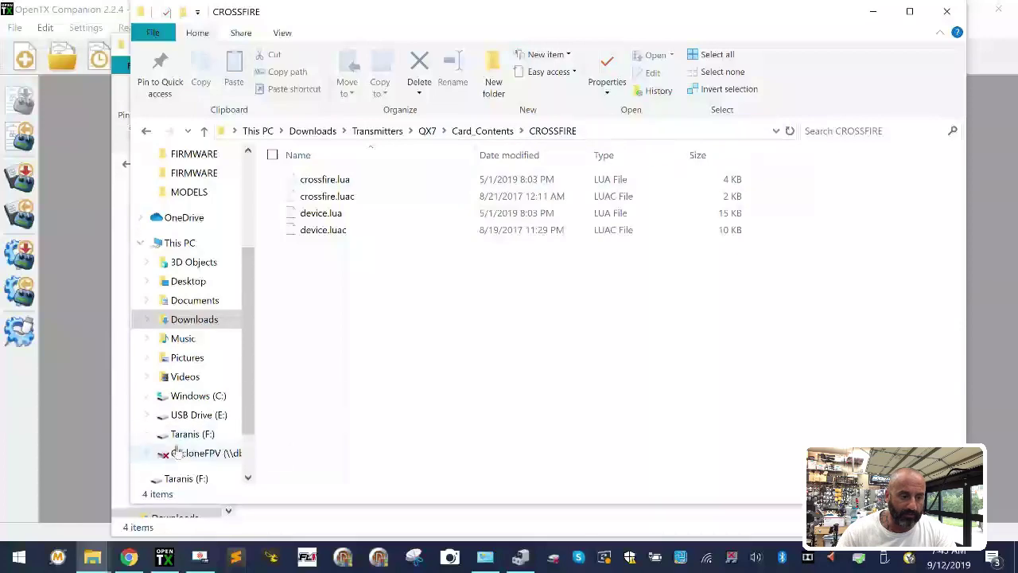
# Open a second File Explorer window and arrange it side by side with the Card_Contents\CROSSFIRE window.
pyautogui.click(92, 557)
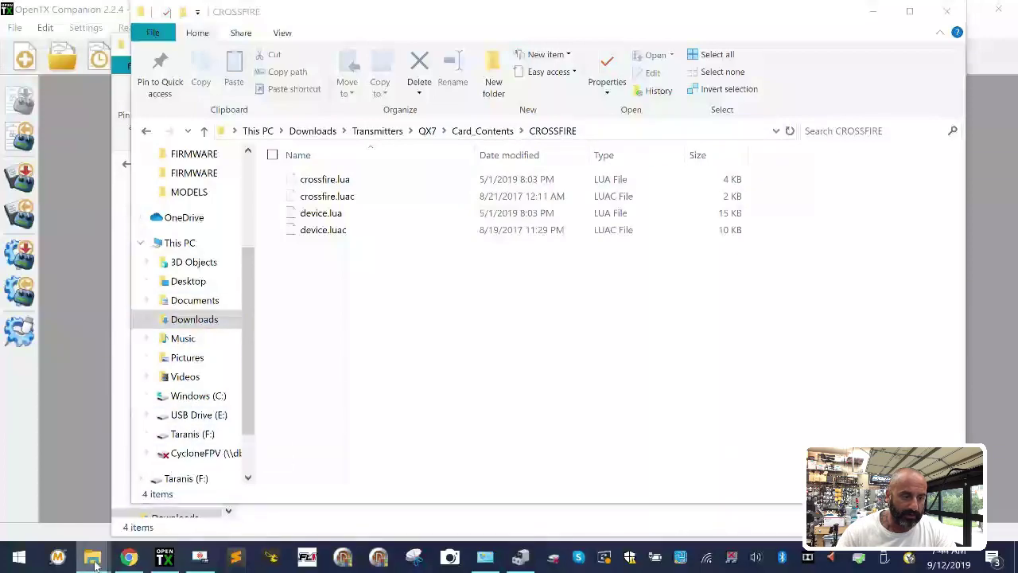
pyautogui.rightClick(93, 557)
pyautogui.click(107, 473)
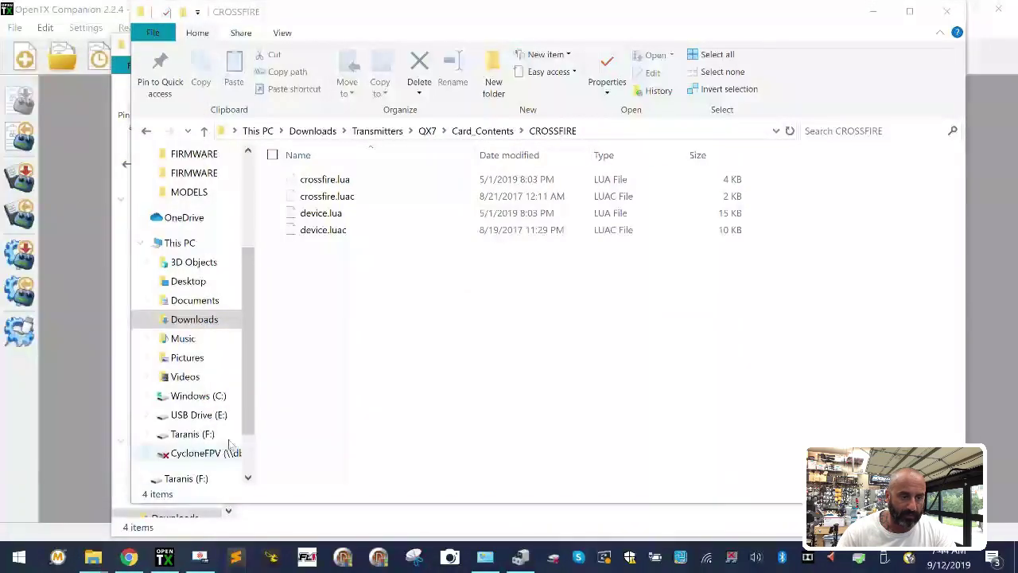
pyautogui.moveTo(580, 47); pyautogui.dragTo(787, 54)
pyautogui.click(346, 34)
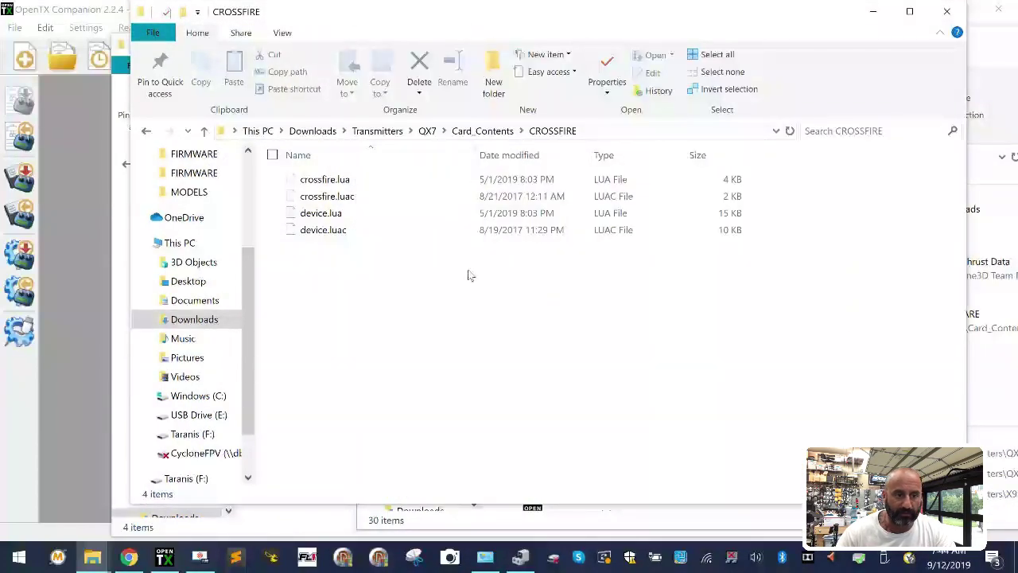
pyautogui.moveTo(827, 30); pyautogui.dragTo(585, 67)
pyautogui.click(786, 42)
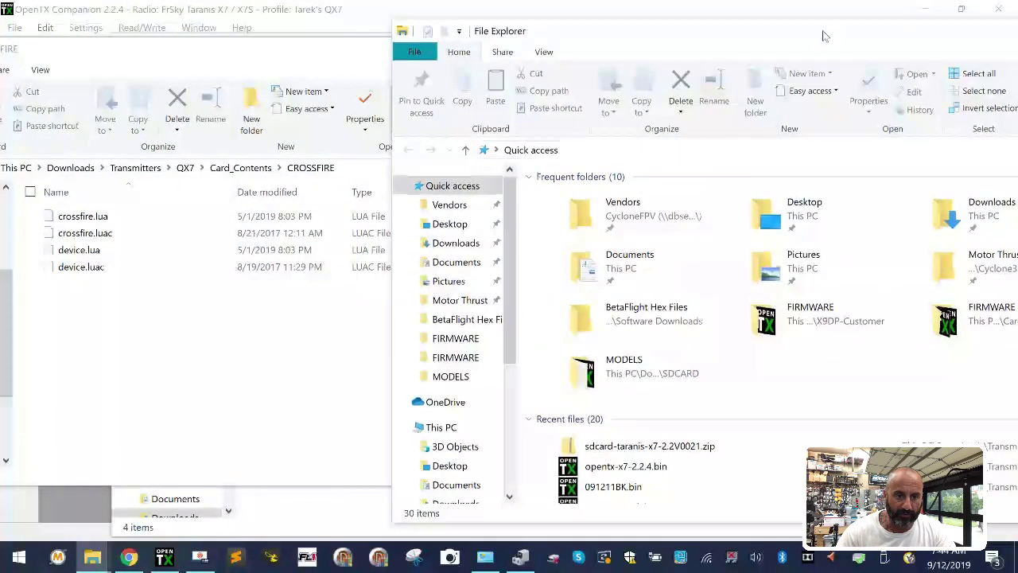
# In the new Explorer window, open Downloads\Transmitters\QX7\sdcard-taranis-x7-2.2V0021\CROSSFIRE.
pyautogui.click(454, 243)
pyautogui.doubleClick(587, 217)
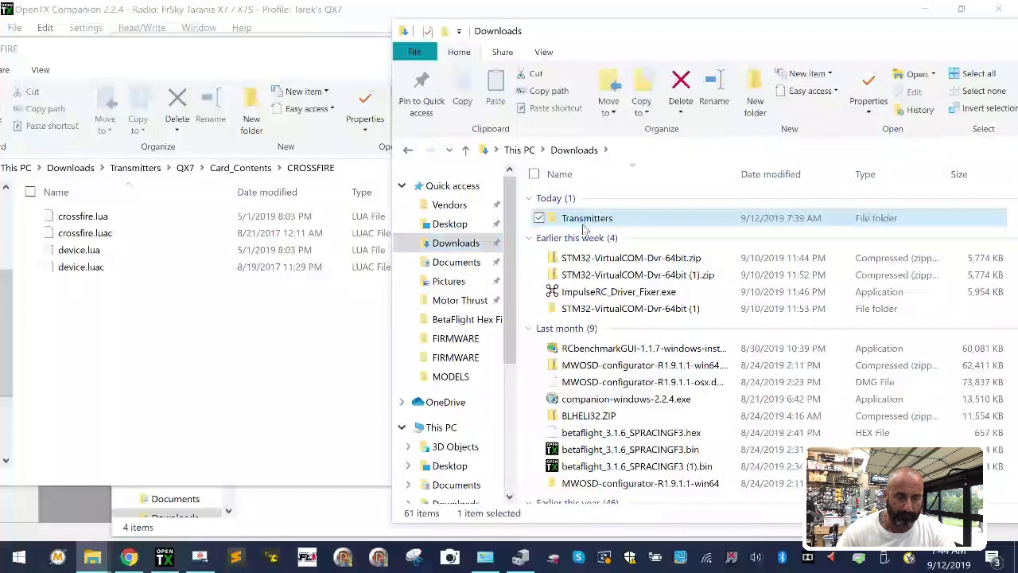
pyautogui.doubleClick(582, 200)
pyautogui.doubleClick(588, 215)
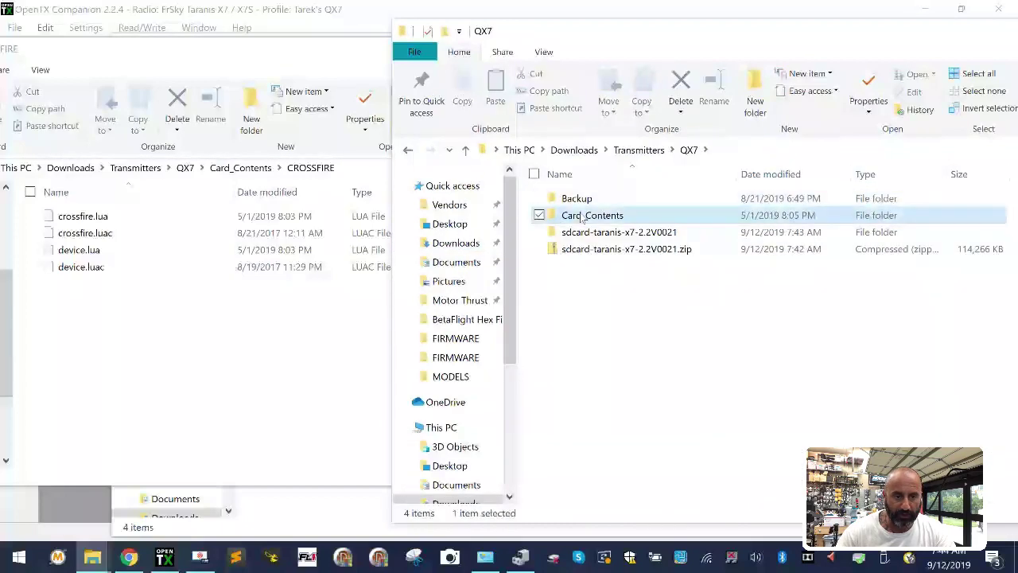
pyautogui.click(638, 150)
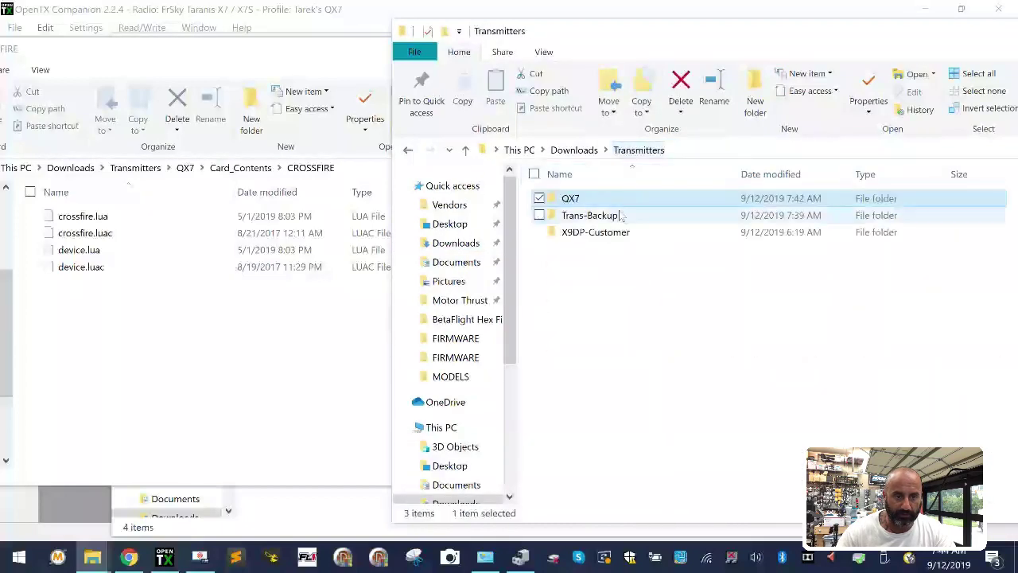
pyautogui.doubleClick(610, 200)
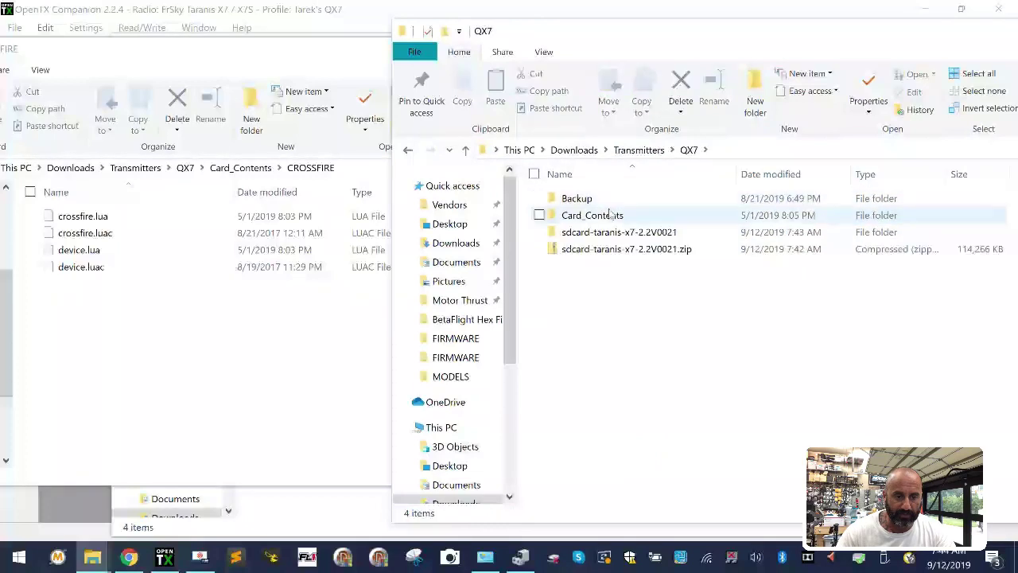
pyautogui.doubleClick(609, 231)
pyautogui.doubleClick(585, 199)
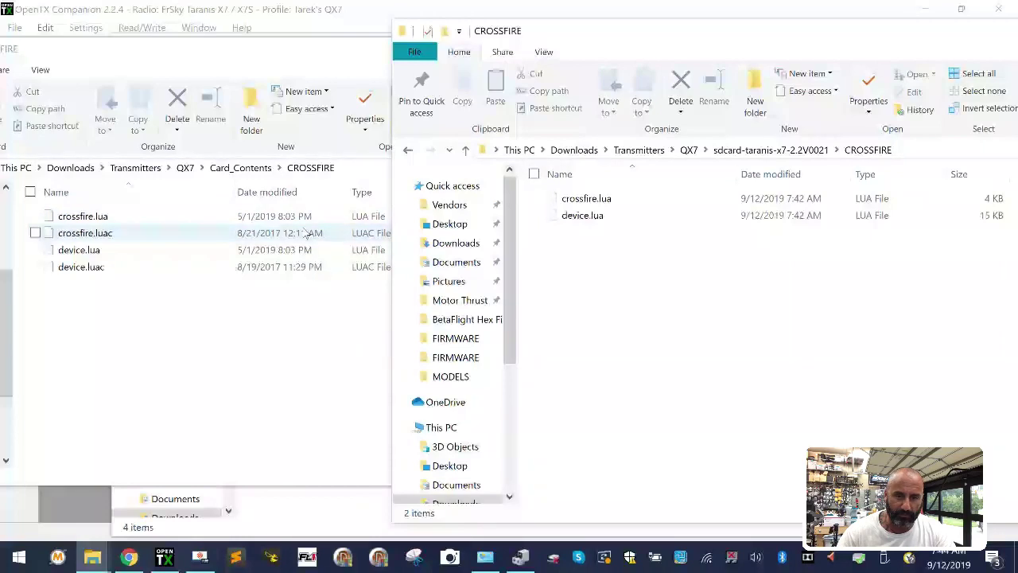
# Compare the files in the old and new CROSSFIRE folders, and close the Card_Contents\CROSSFIRE window.
pyautogui.click(313, 365)
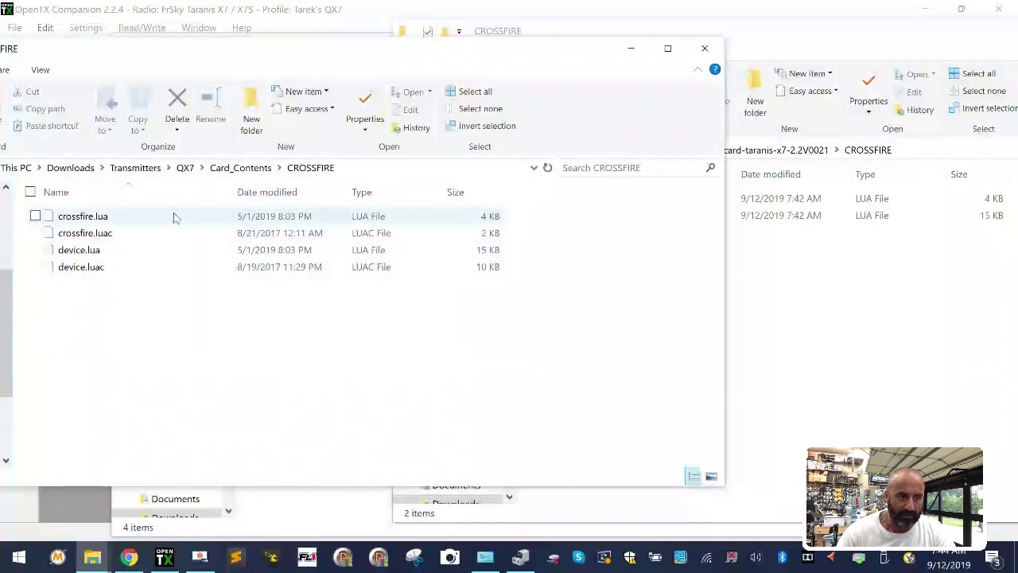
pyautogui.click(858, 311)
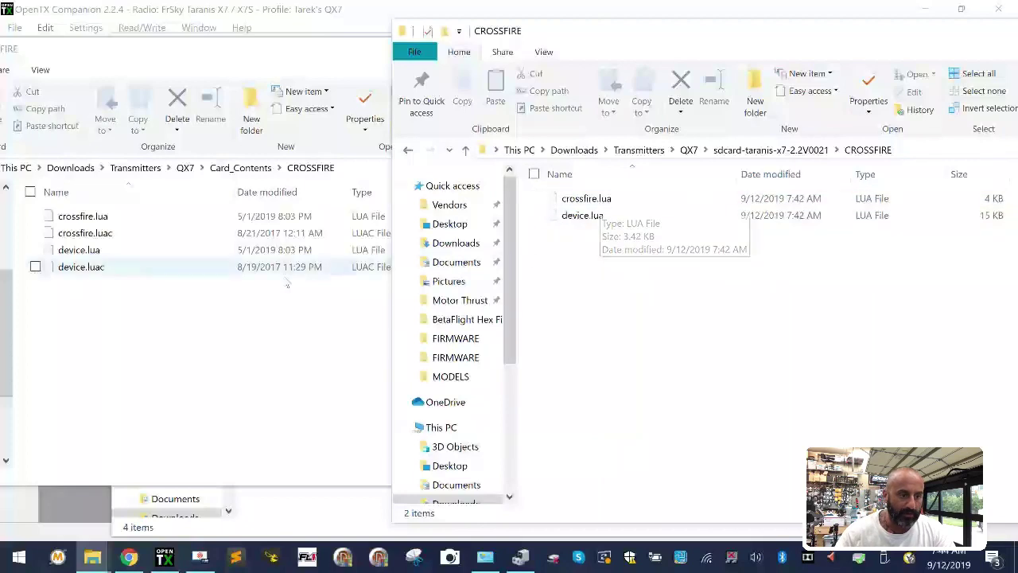
pyautogui.click(244, 307)
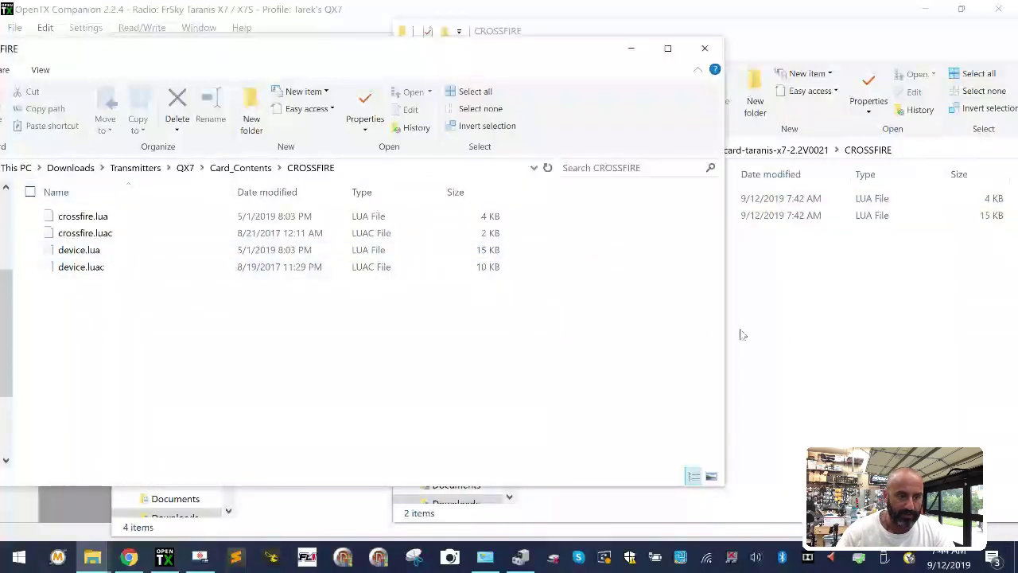
pyautogui.click(705, 48)
pyautogui.moveTo(718, 39); pyautogui.dragTo(737, 42)
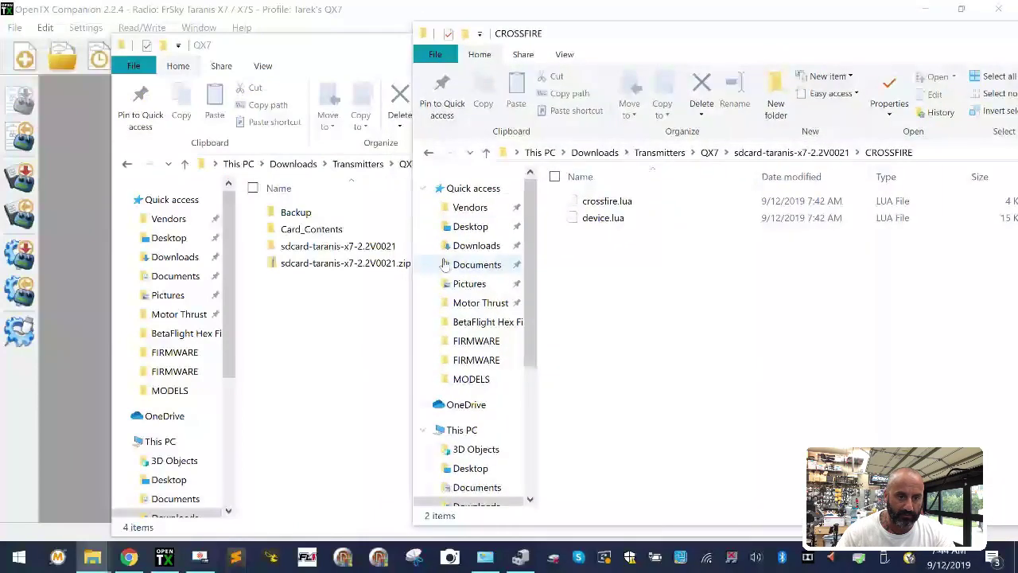
# Look inside the extracted archive's FIRMWARE folder, and return through Transmitters\QX7 to the sdcard-taranis-x7-2.2V0021 folder.
pyautogui.click(738, 155)
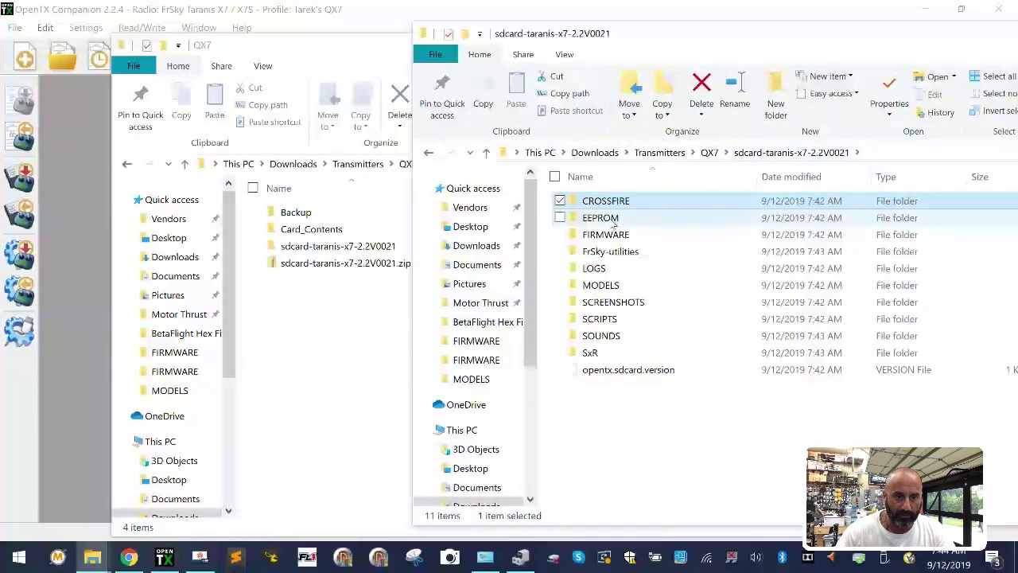
pyautogui.doubleClick(610, 234)
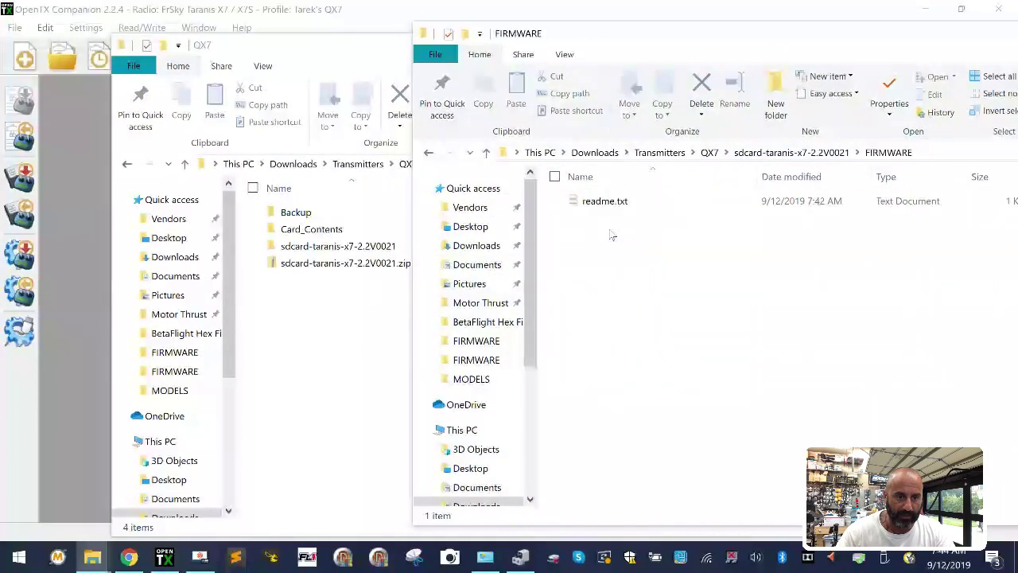
pyautogui.click(370, 229)
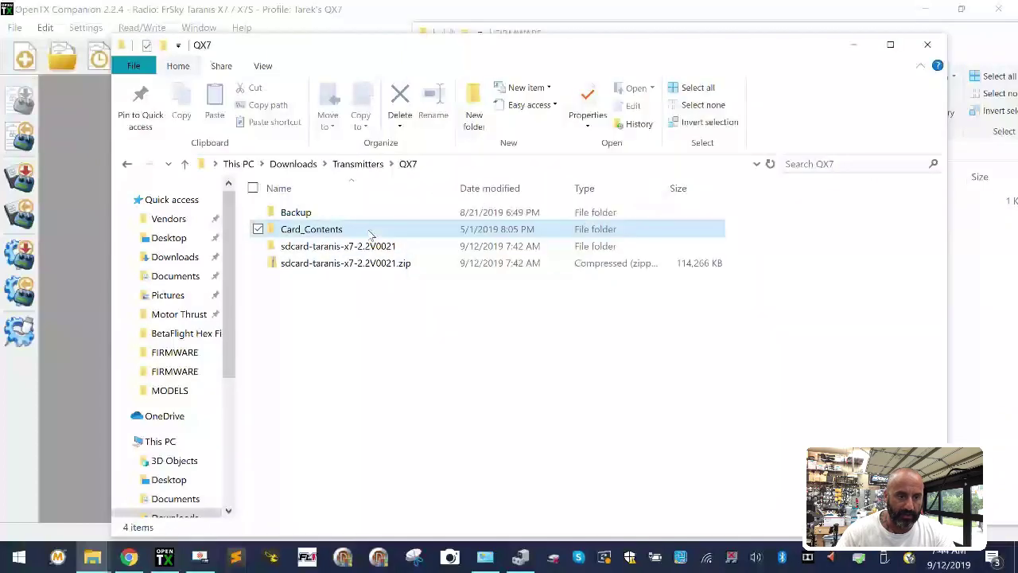
pyautogui.click(962, 253)
pyautogui.click(659, 152)
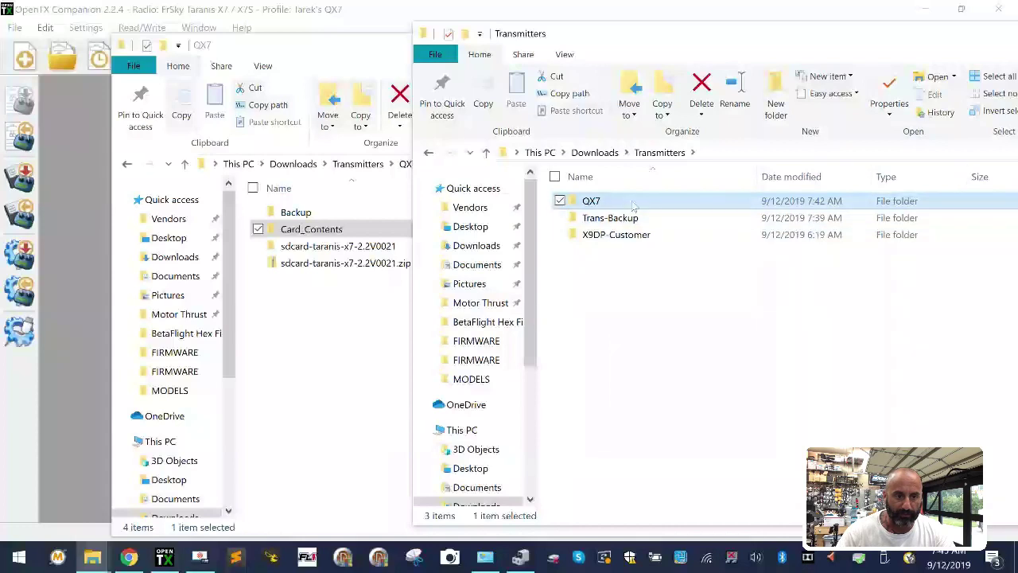
pyautogui.doubleClick(634, 203)
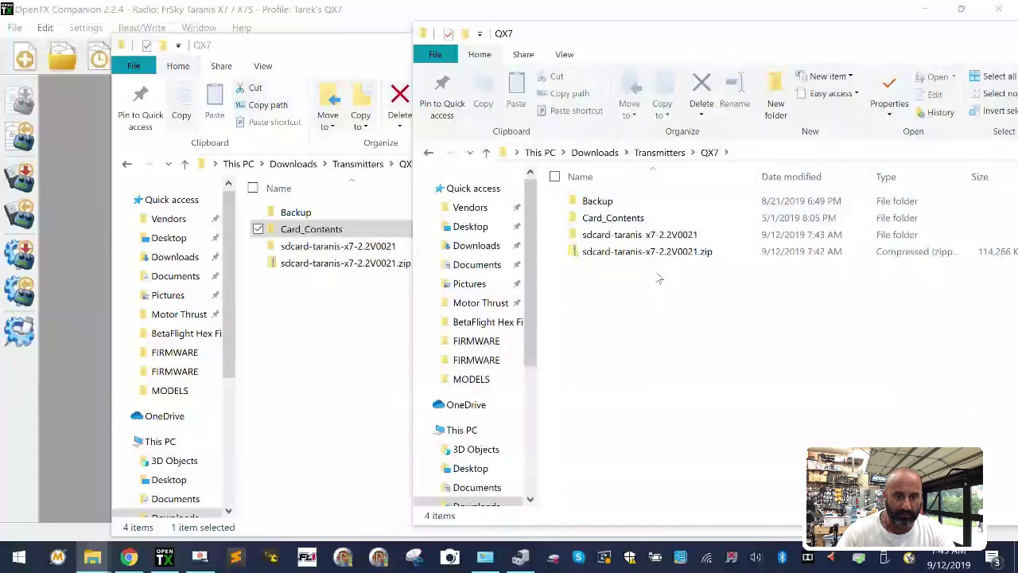
pyautogui.doubleClick(670, 235)
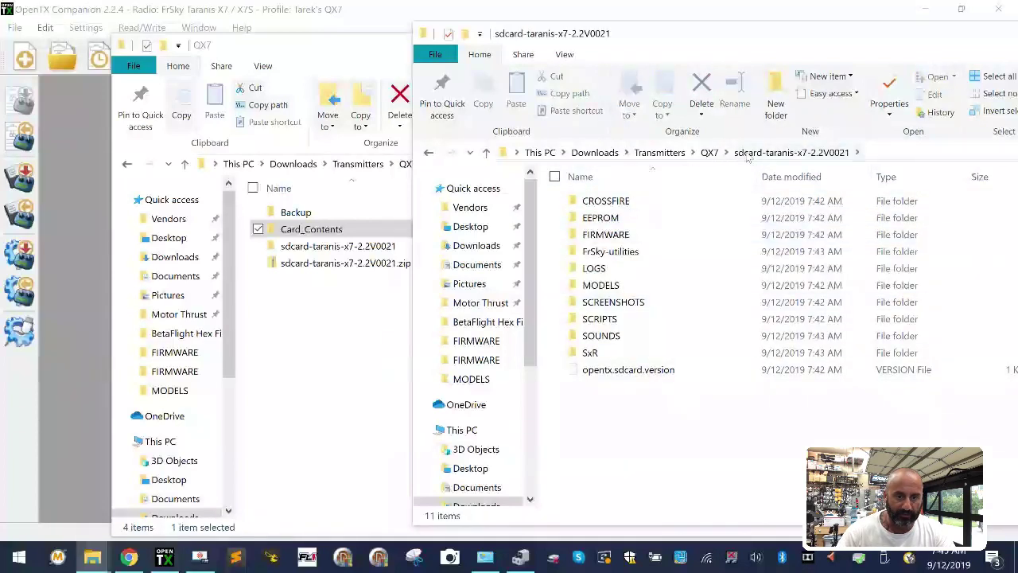
# Go back up to the QX7 folder and check the size properties of the extracted sdcard-taranis-x7-2.2V0021 folder.
pyautogui.click(693, 153)
pyautogui.click(710, 165)
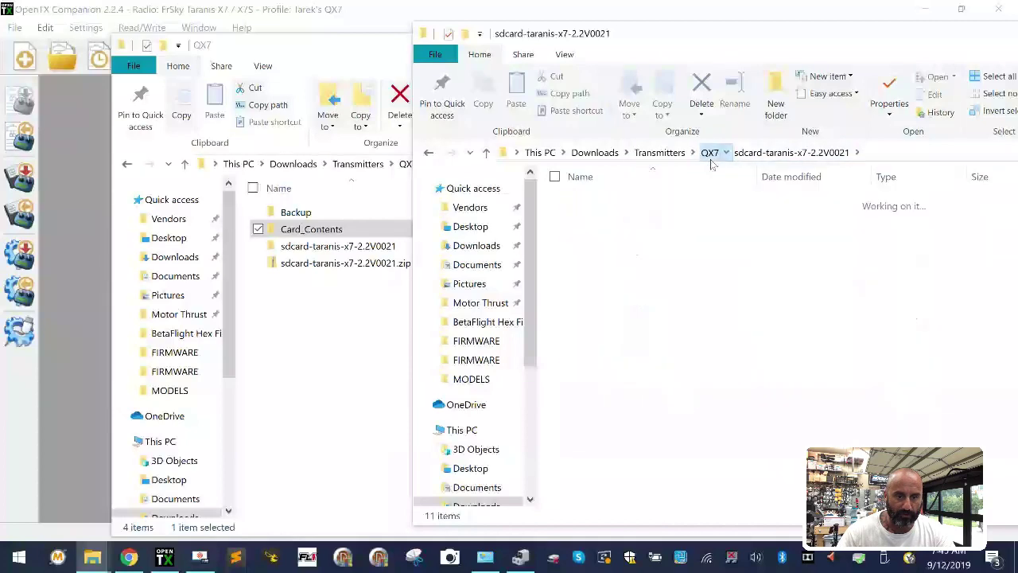
pyautogui.rightClick(616, 234)
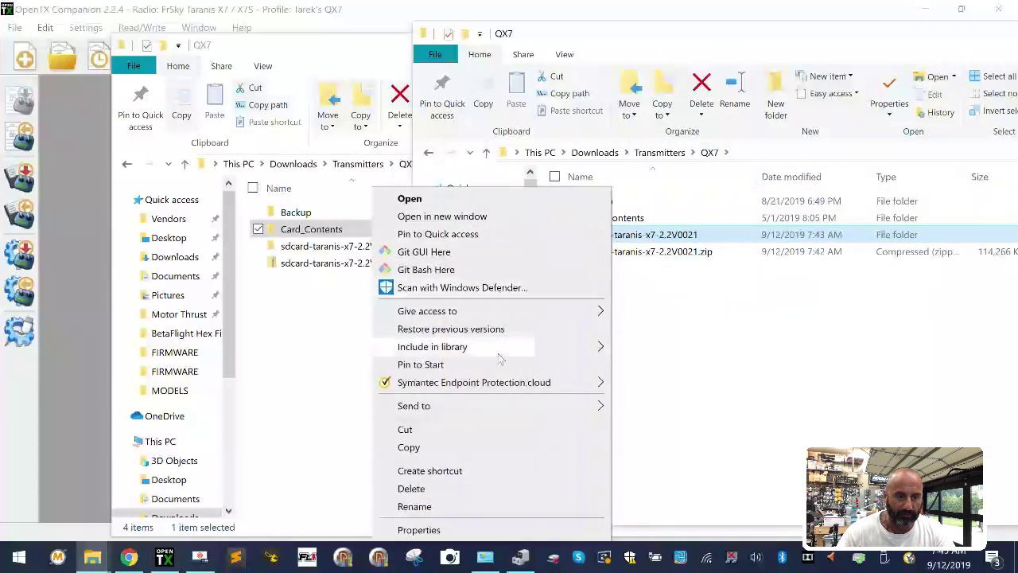
pyautogui.click(482, 528)
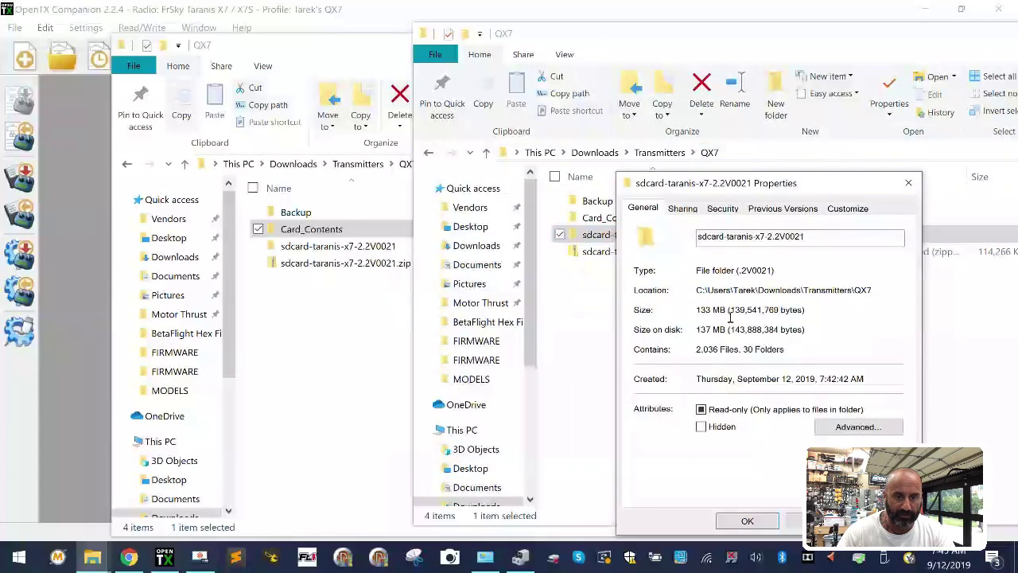
pyautogui.press('Return')
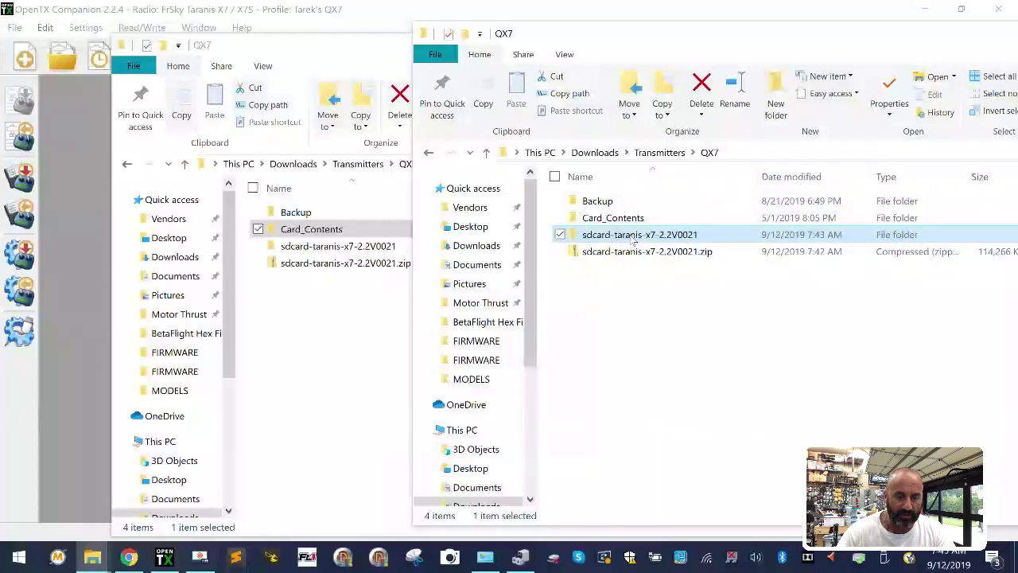
# In the extracted sdcard-taranis-x7-2.2V0021\SOUNDS folder, delete every language folder except en.
pyautogui.doubleClick(634, 235)
pyautogui.doubleClick(561, 335)
pyautogui.moveTo(654, 442); pyautogui.dragTo(588, 187)
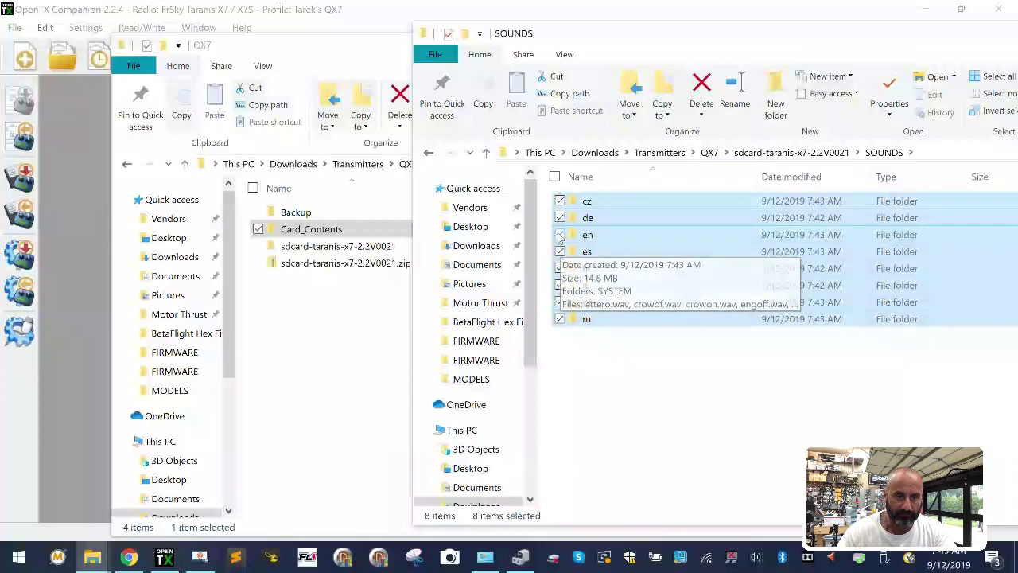
pyautogui.click(560, 233)
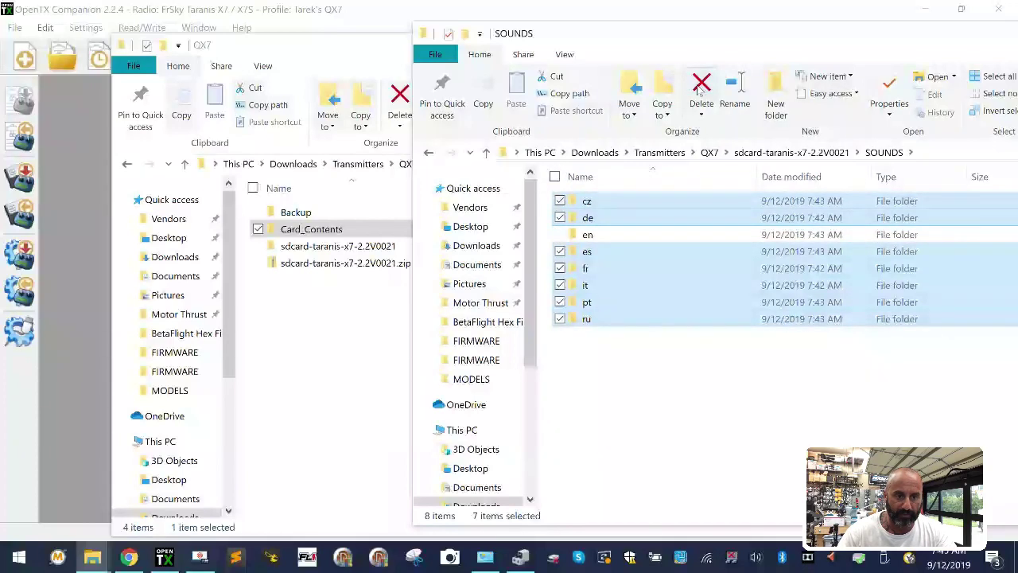
pyautogui.click(700, 87)
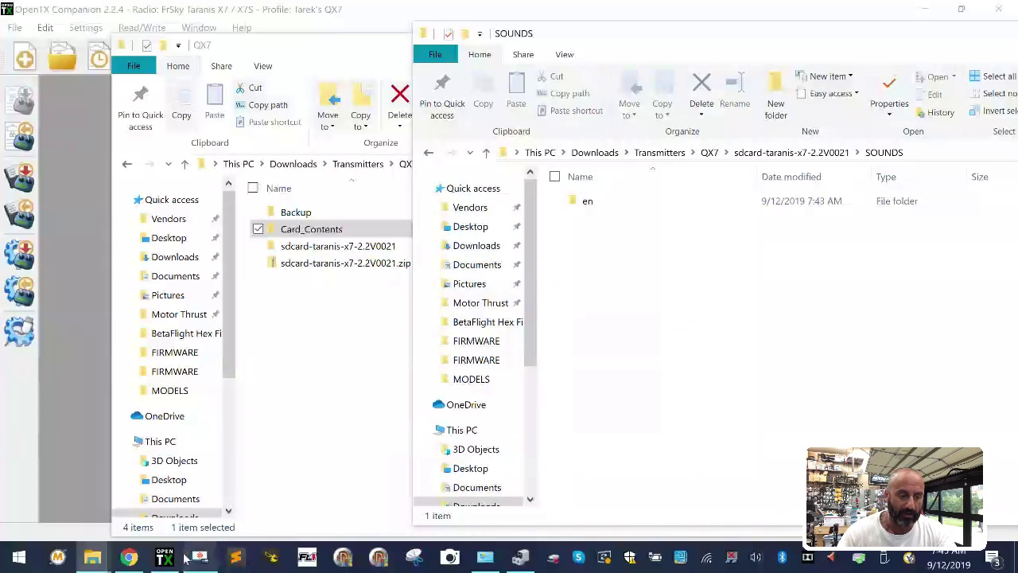
pyautogui.rightClick(92, 556)
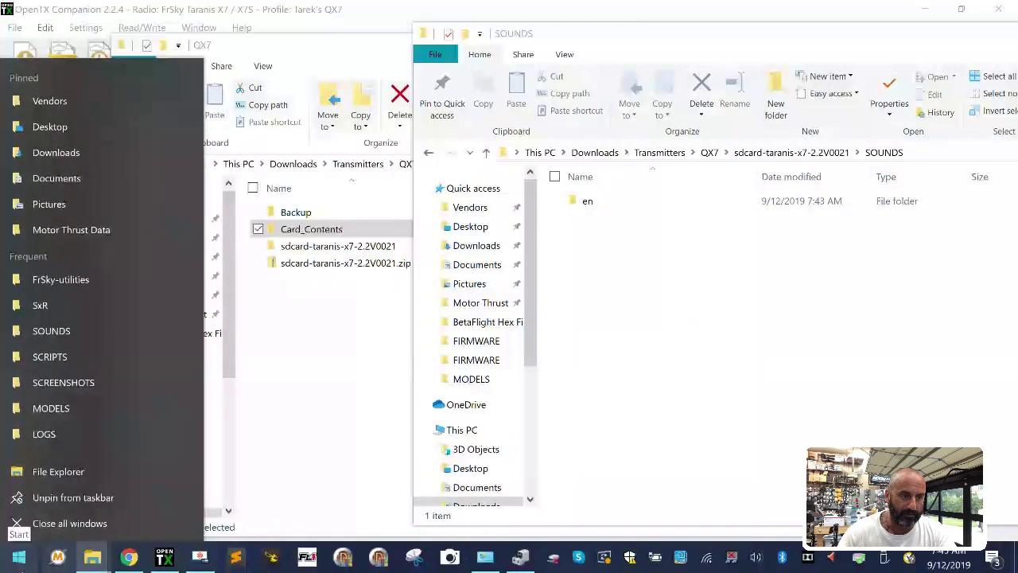
pyautogui.click(112, 129)
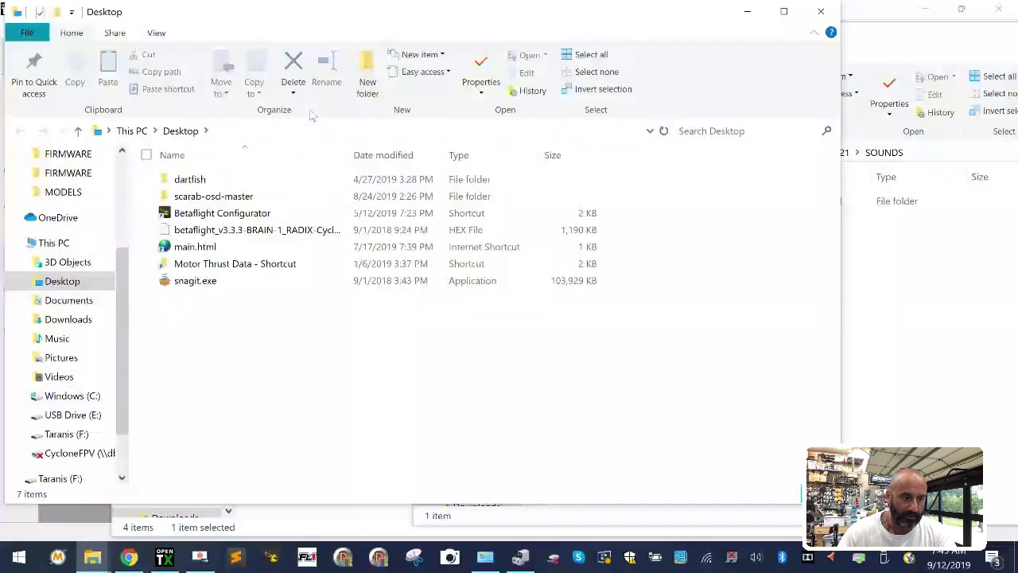
pyautogui.scroll(3, 47, 318)
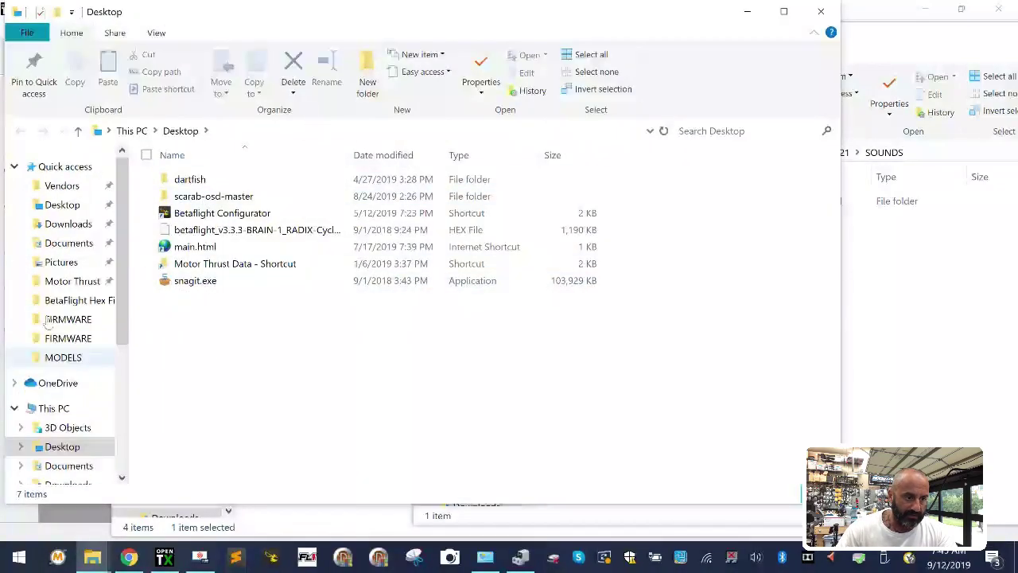
pyautogui.click(829, 13)
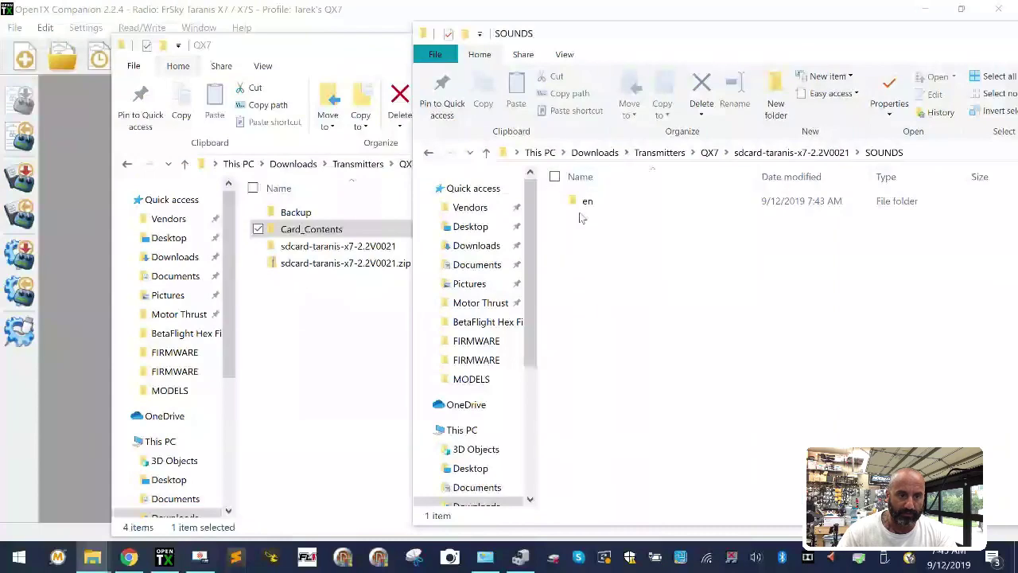
# Go back up to QX7 and recheck the size properties of the trimmed sdcard-taranis-x7-2.2V0021 folder.
pyautogui.click(755, 157)
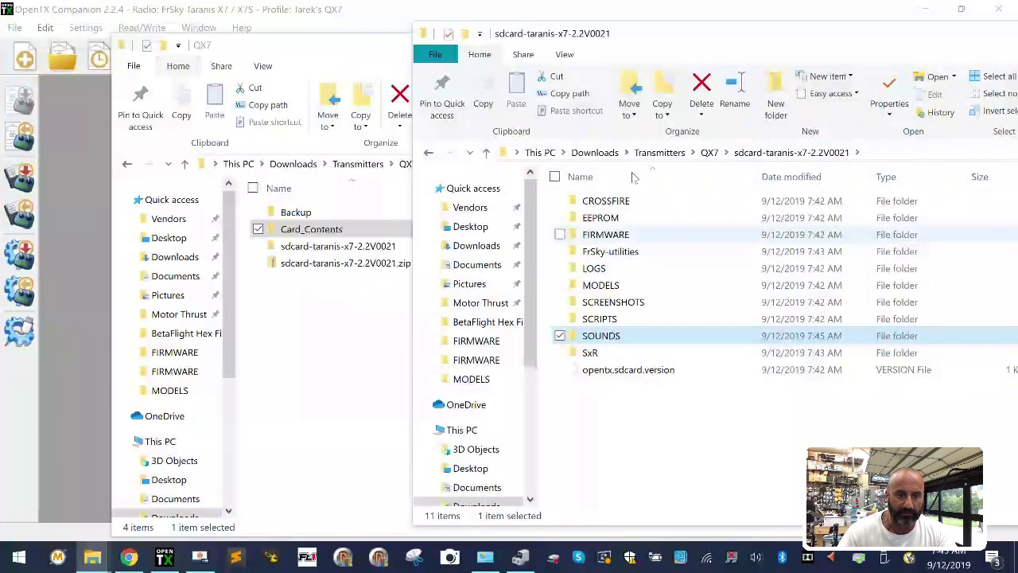
pyautogui.click(709, 153)
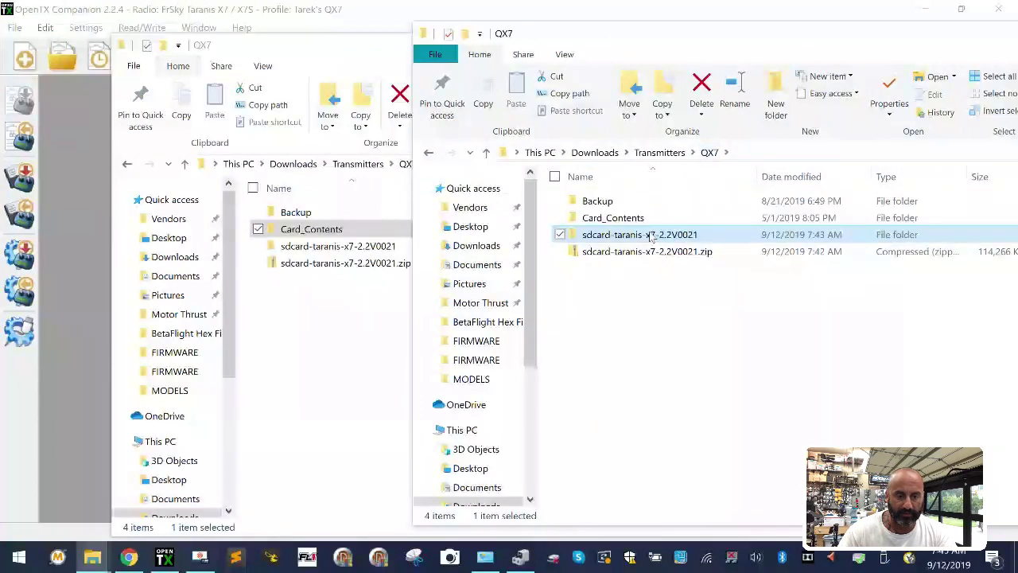
pyautogui.rightClick(652, 235)
pyautogui.click(478, 529)
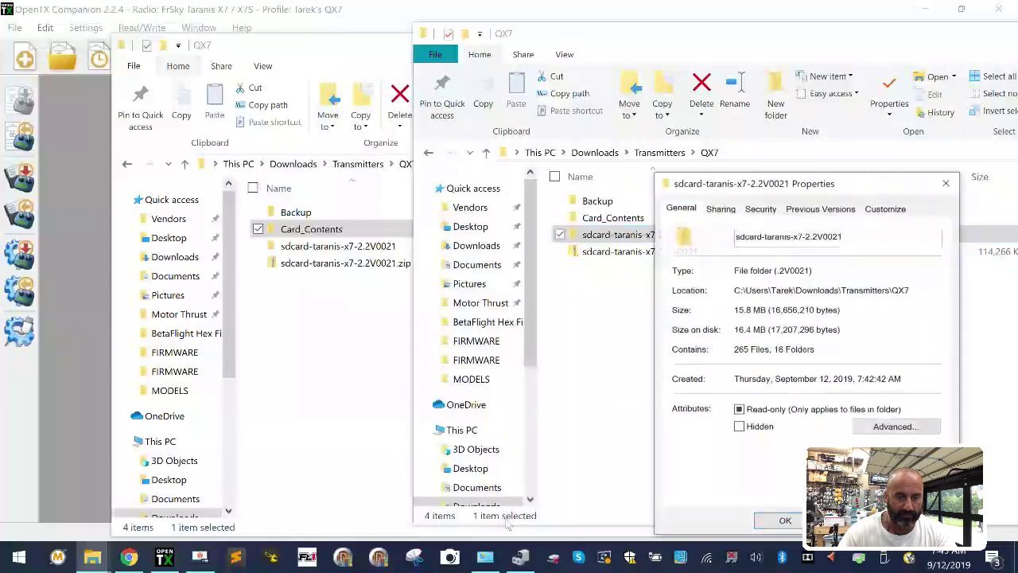
pyautogui.press('Escape')
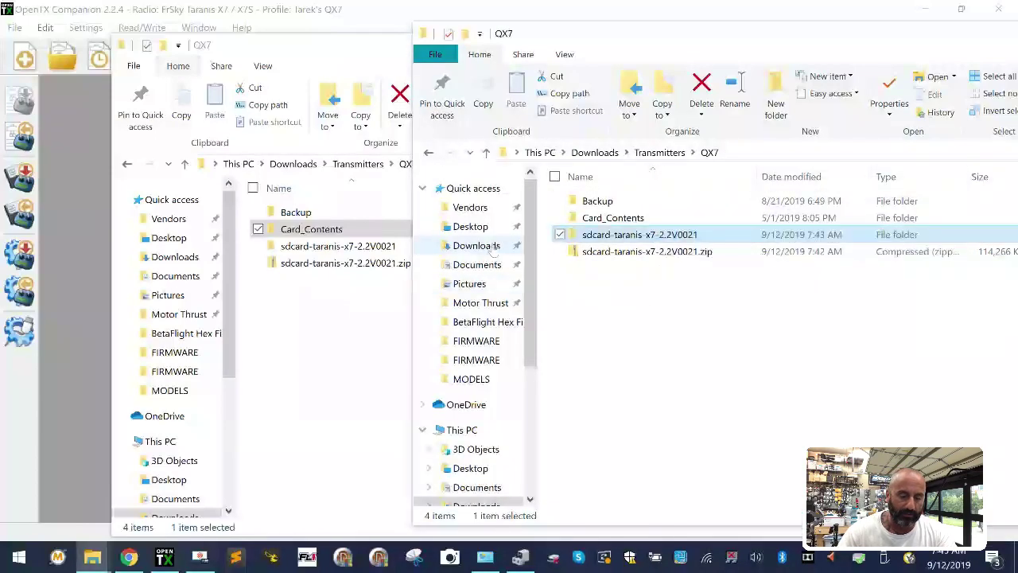
# Minimize the open windows to reach the desktop, and empty the Recycle Bin permanently.
pyautogui.moveTo(927, 41); pyautogui.dragTo(682, 32)
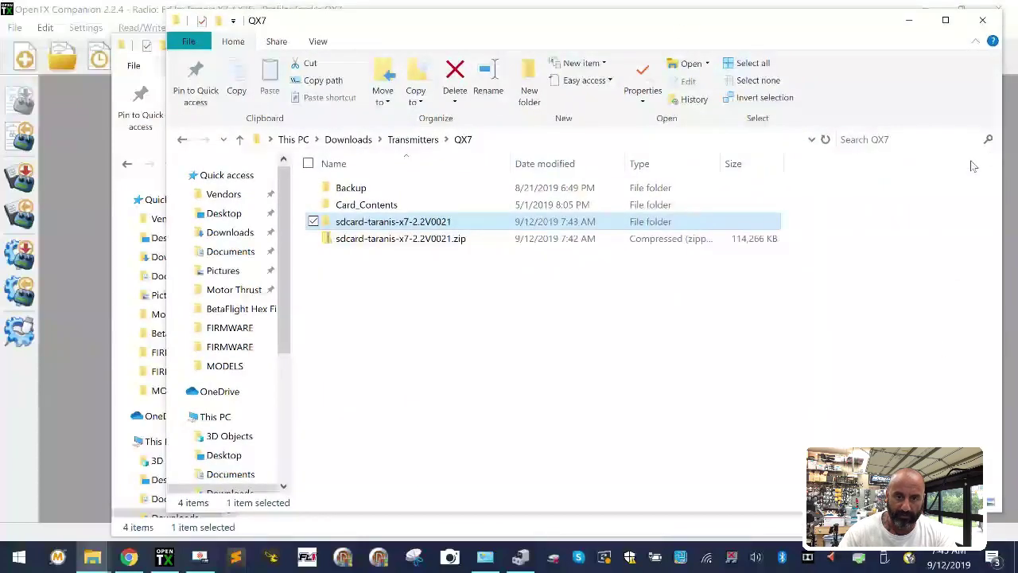
pyautogui.click(909, 20)
pyautogui.click(922, 15)
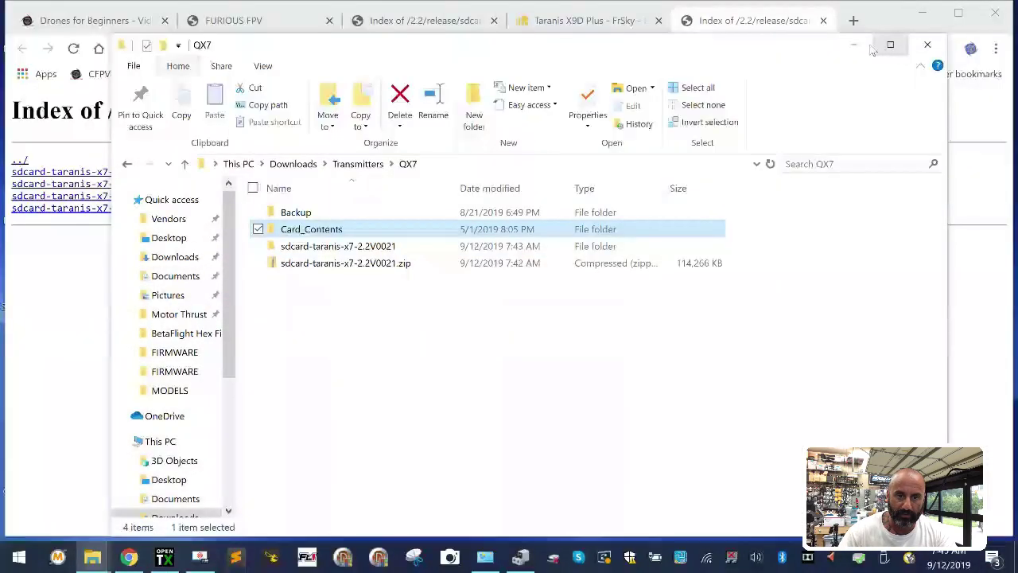
pyautogui.click(922, 11)
pyautogui.click(936, 11)
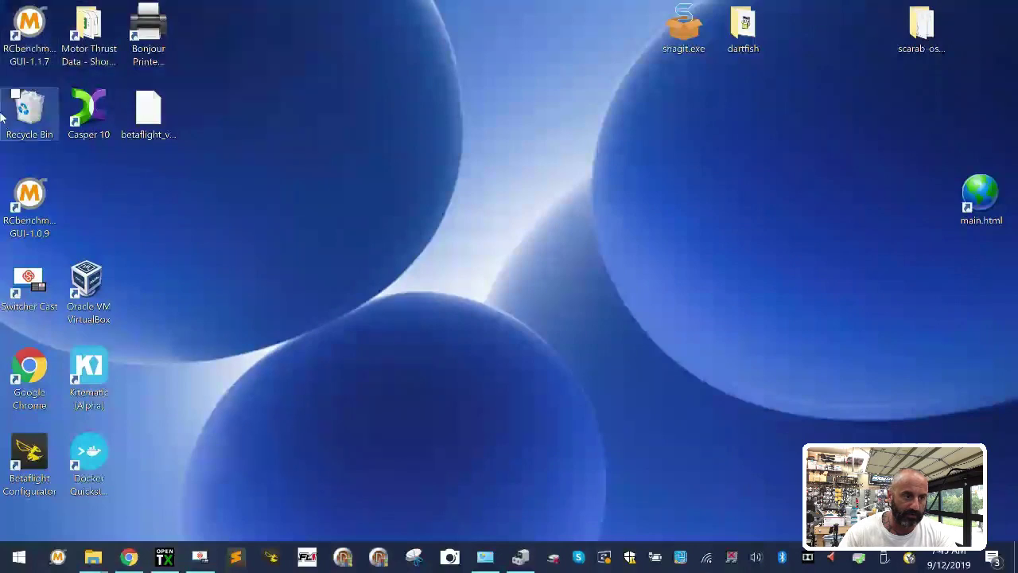
pyautogui.rightClick(47, 106)
pyautogui.click(63, 140)
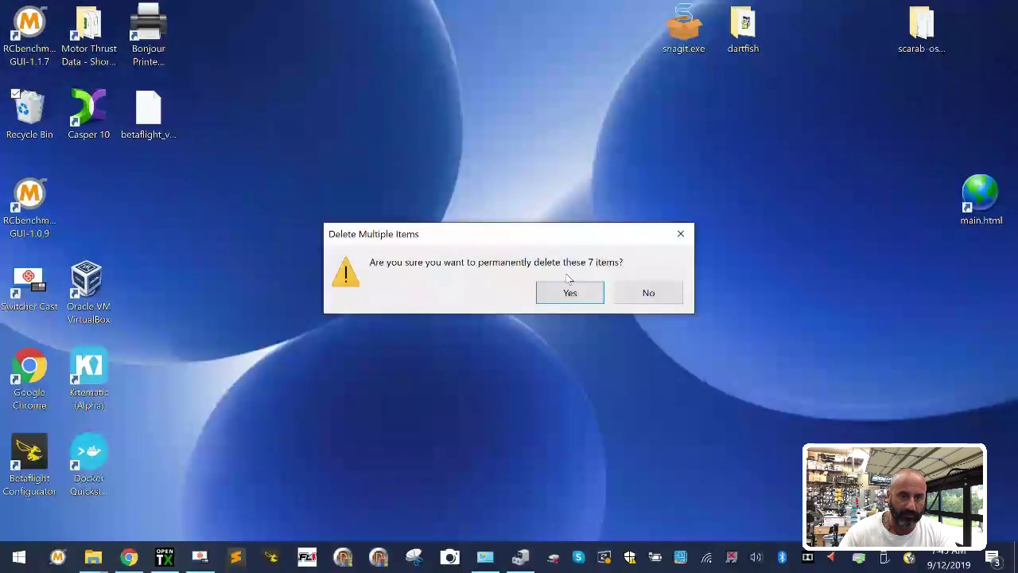
pyautogui.click(587, 296)
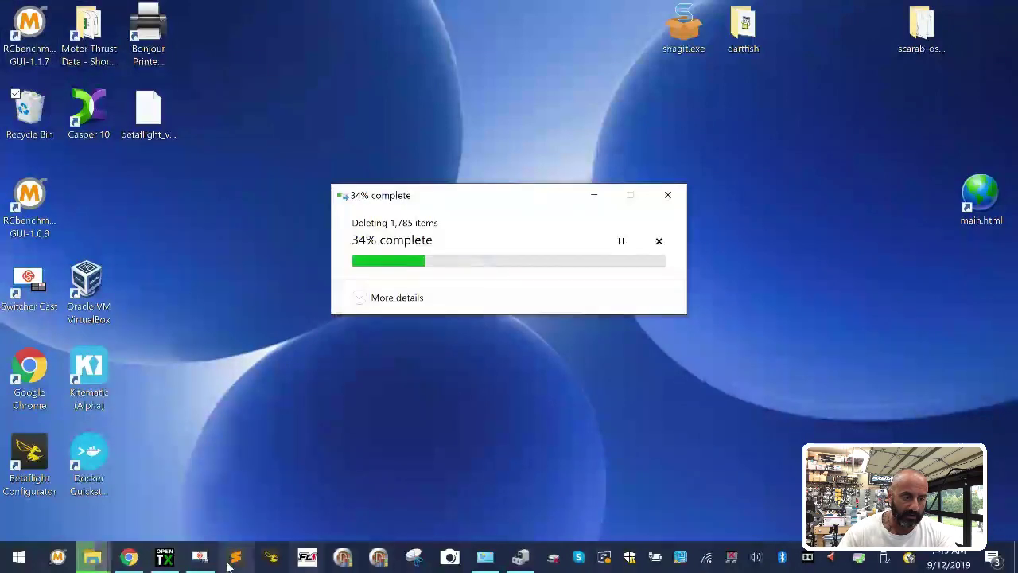
# Restore OpenTX Companion, close the RCbenchmark GUI window, and bring the QX7 window with the extracted folder selected to the front.
pyautogui.click(163, 559)
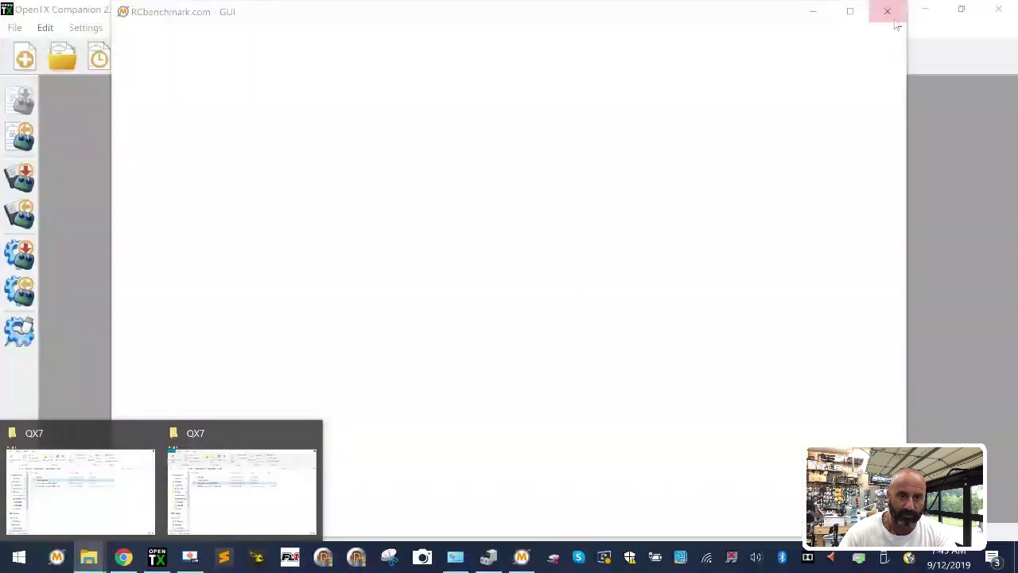
pyautogui.click(884, 14)
pyautogui.moveTo(93, 557)
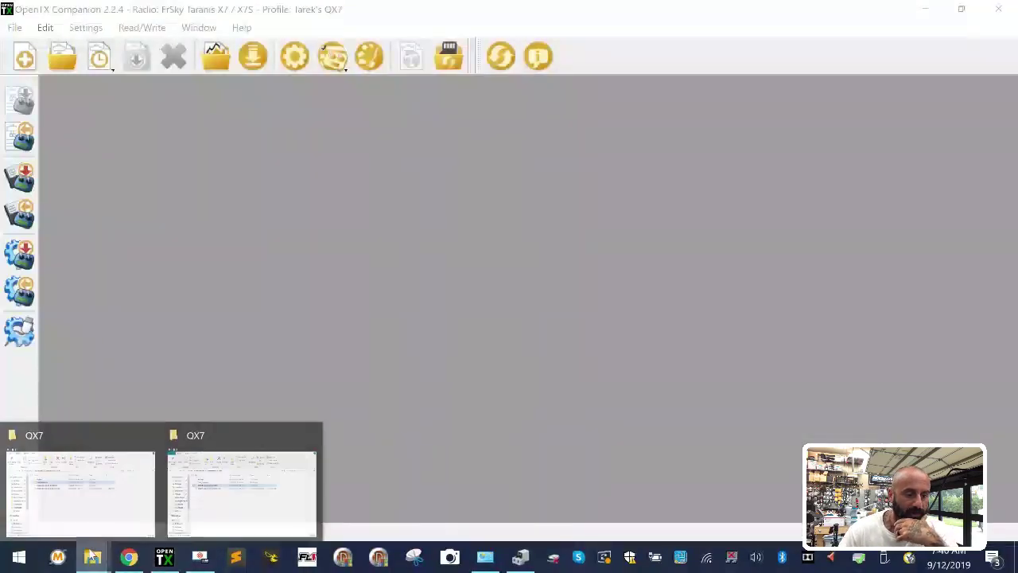
pyautogui.click(242, 477)
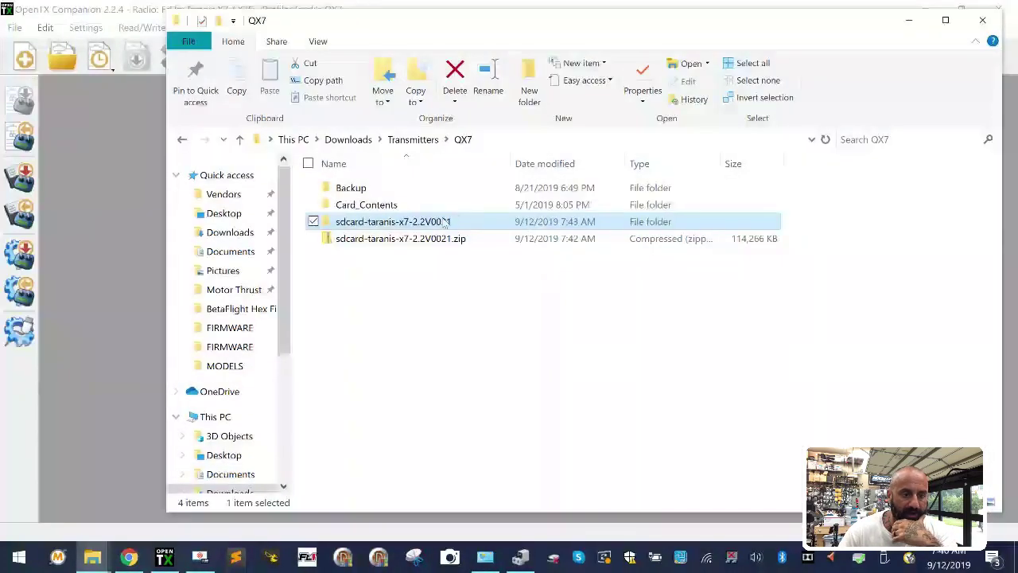
# Open the sdcard-taranis-x7-2.2V0021 folder and delete its FIRMWARE folder.
pyautogui.doubleClick(411, 226)
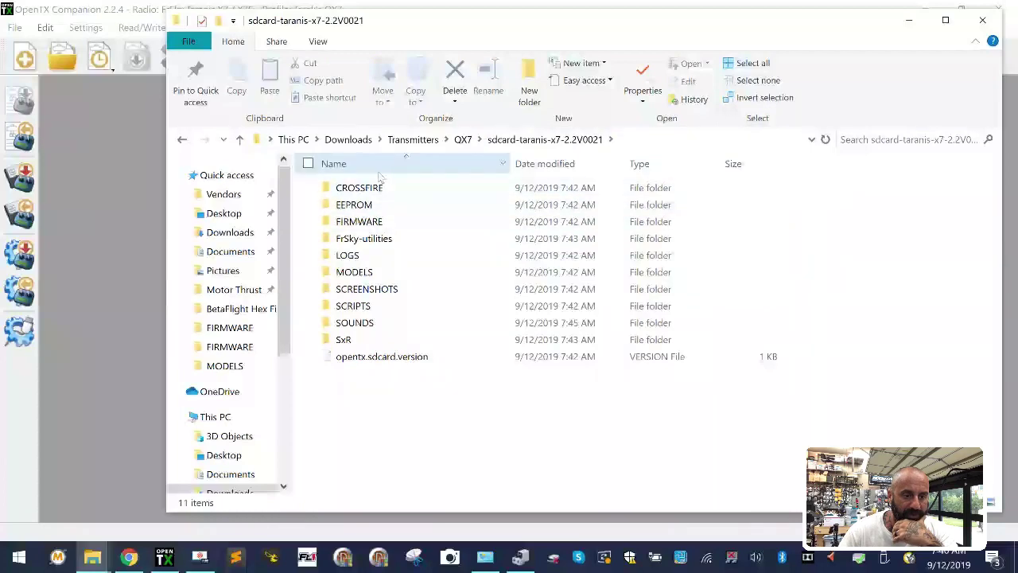
pyautogui.rightClick(377, 227)
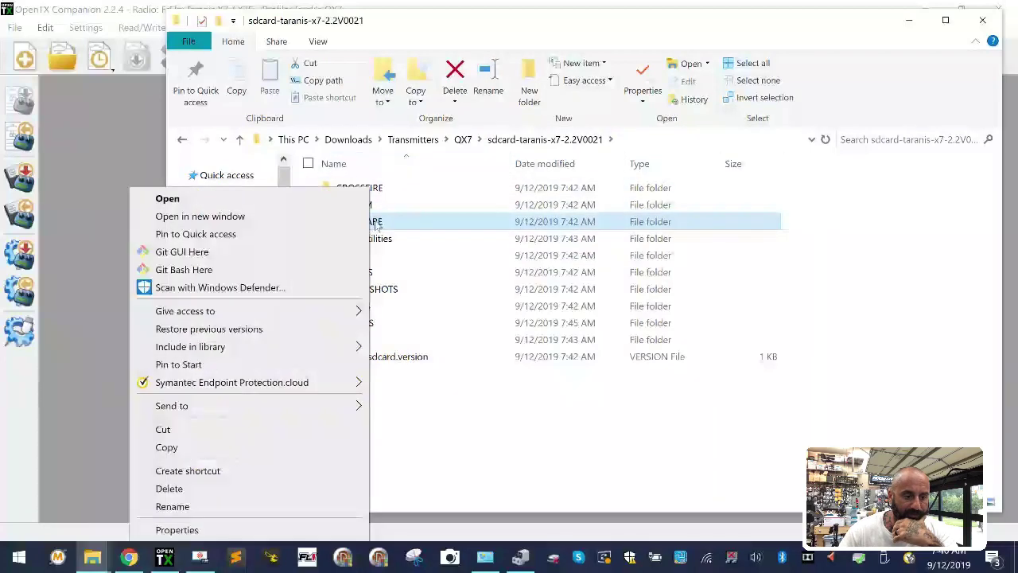
pyautogui.click(235, 488)
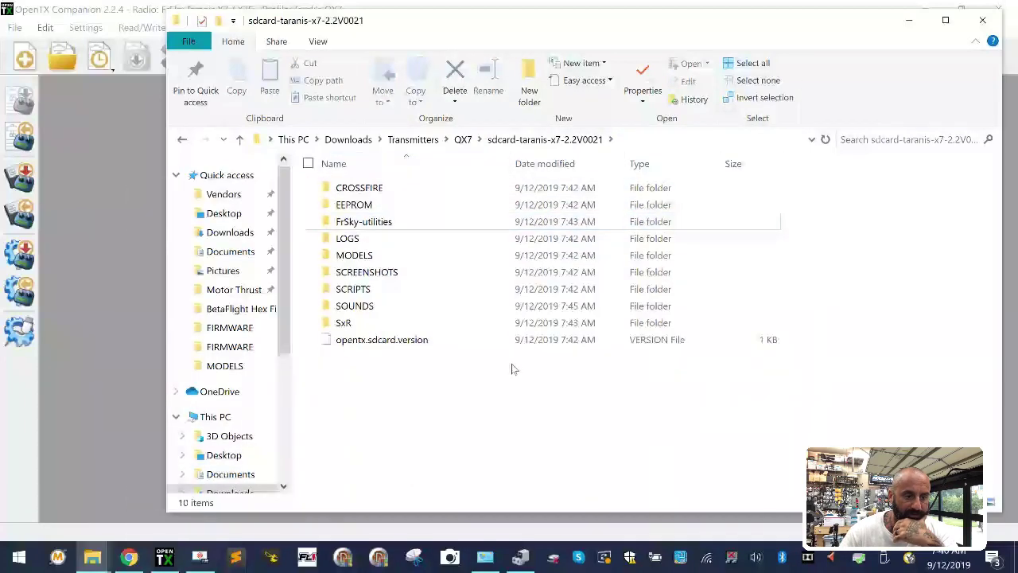
# Look inside the extracted FrSky-utilities and MODELS folders, and delete the MODELS folder.
pyautogui.doubleClick(414, 222)
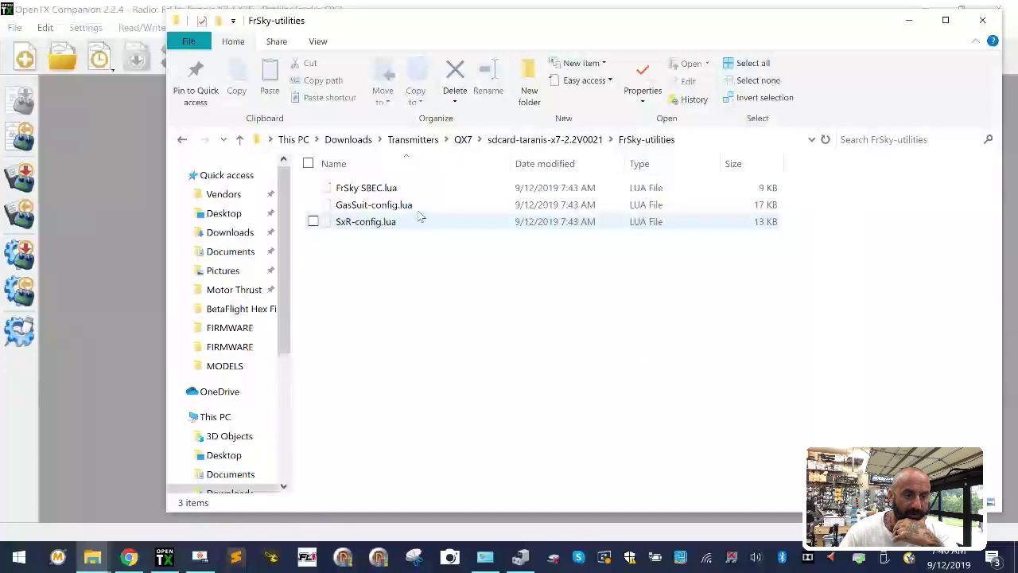
pyautogui.click(578, 143)
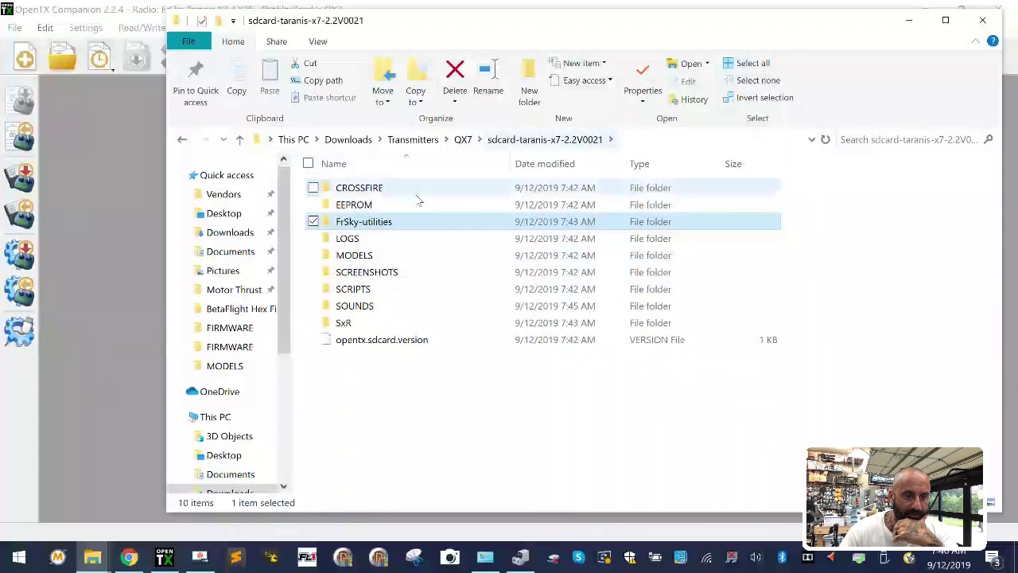
pyautogui.doubleClick(386, 255)
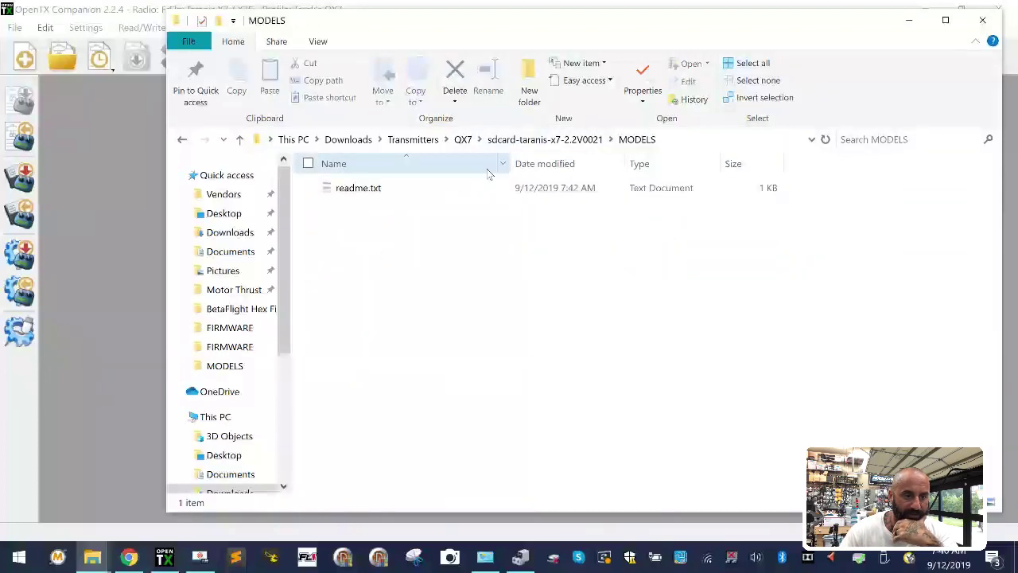
pyautogui.click(541, 141)
pyautogui.rightClick(365, 263)
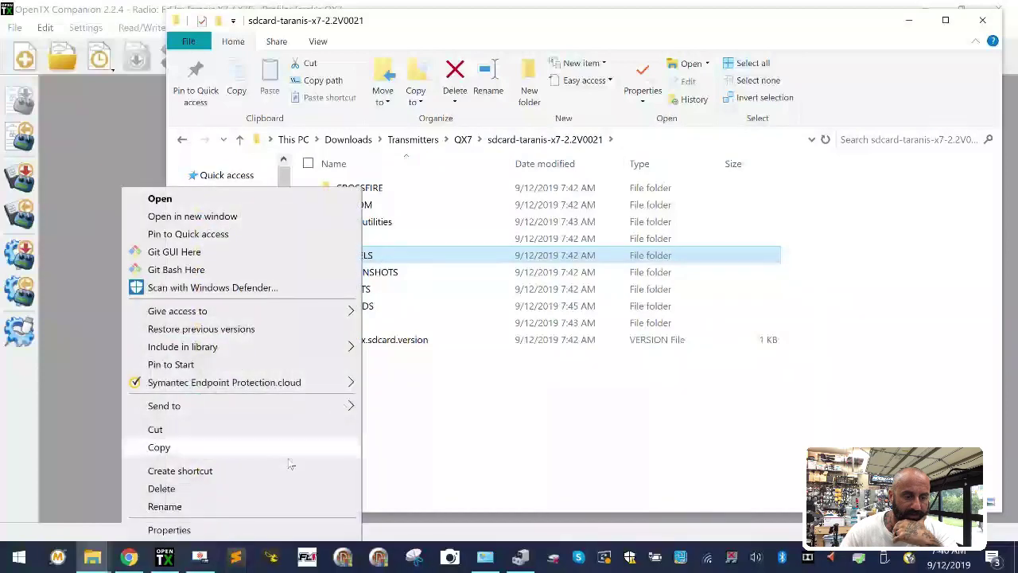
pyautogui.click(271, 486)
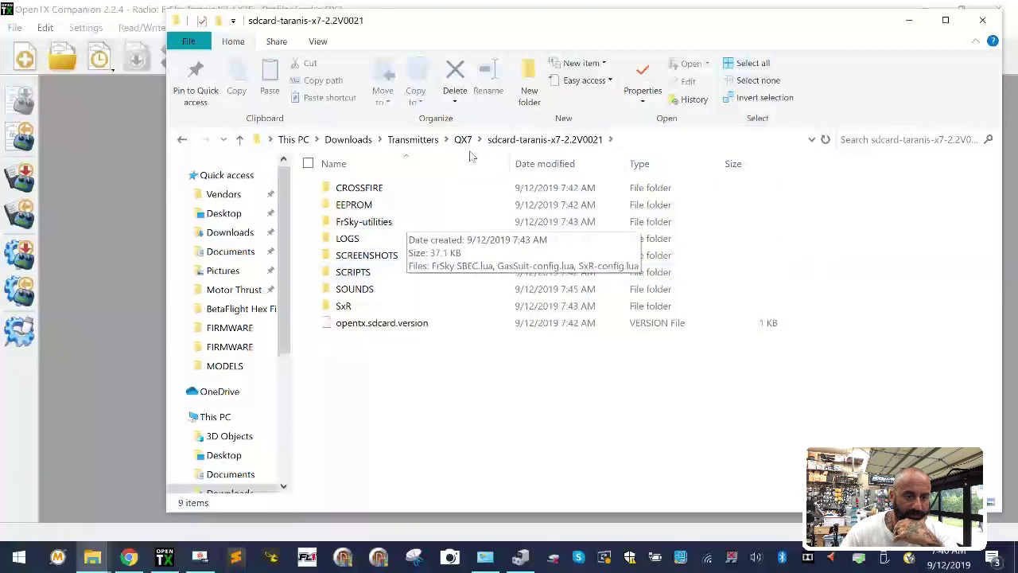
# Check the contents of the extracted SOUNDS, EEPROM and CROSSFIRE folders, returning to the sdcard-taranis-x7-2.2V0021 folder.
pyautogui.doubleClick(387, 291)
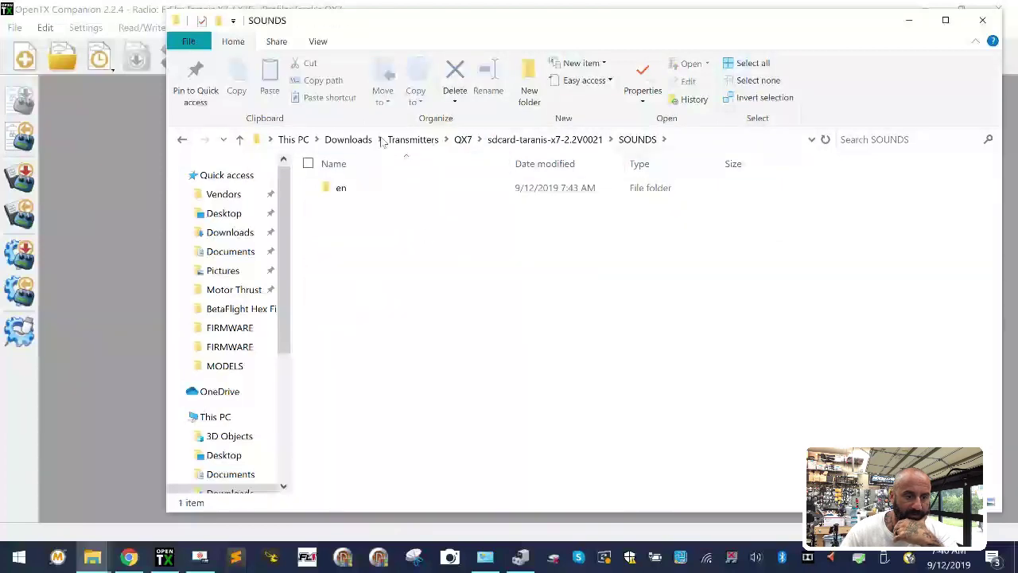
pyautogui.click(183, 141)
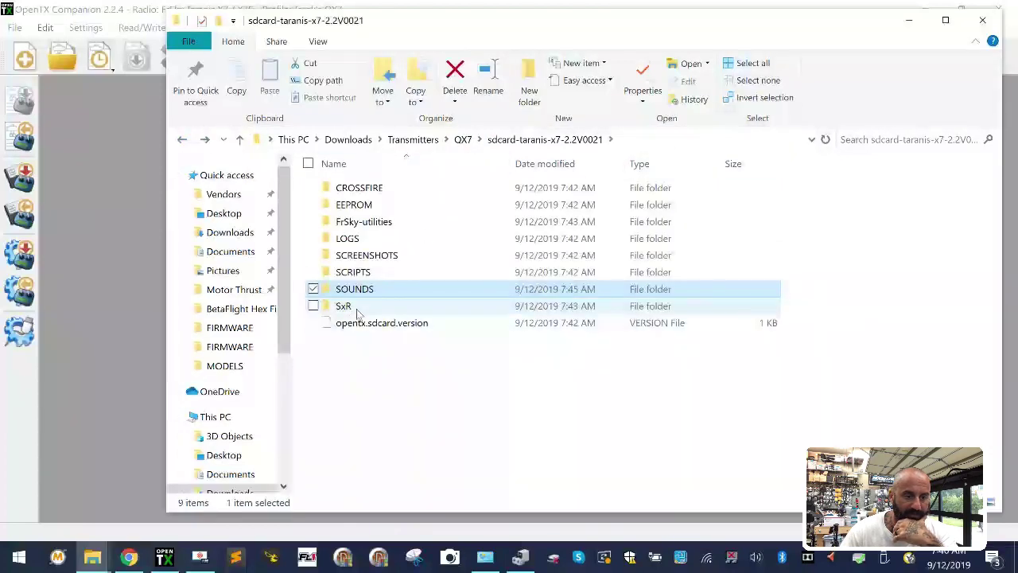
pyautogui.doubleClick(354, 205)
pyautogui.click(182, 140)
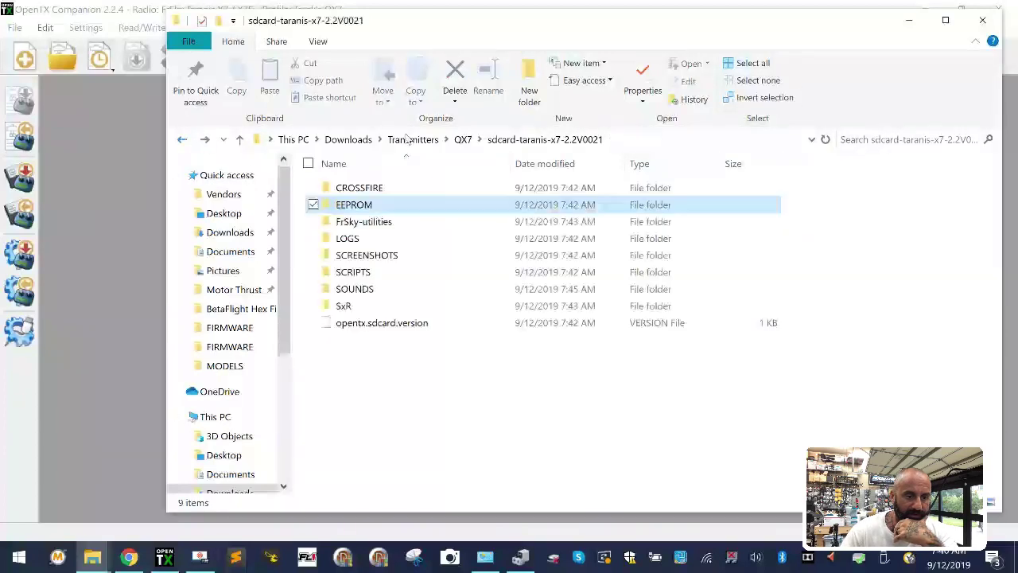
pyautogui.doubleClick(396, 188)
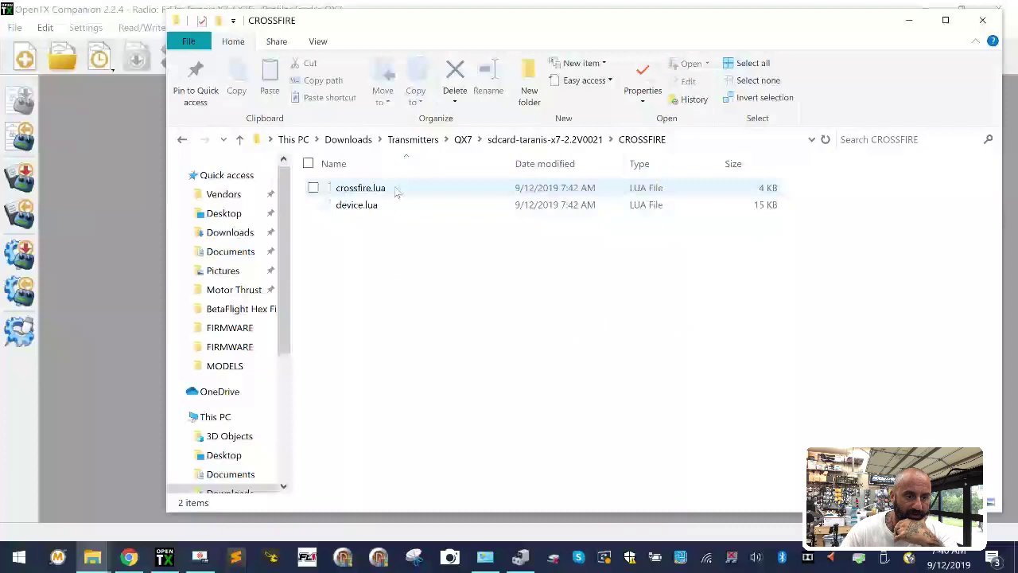
pyautogui.click(182, 141)
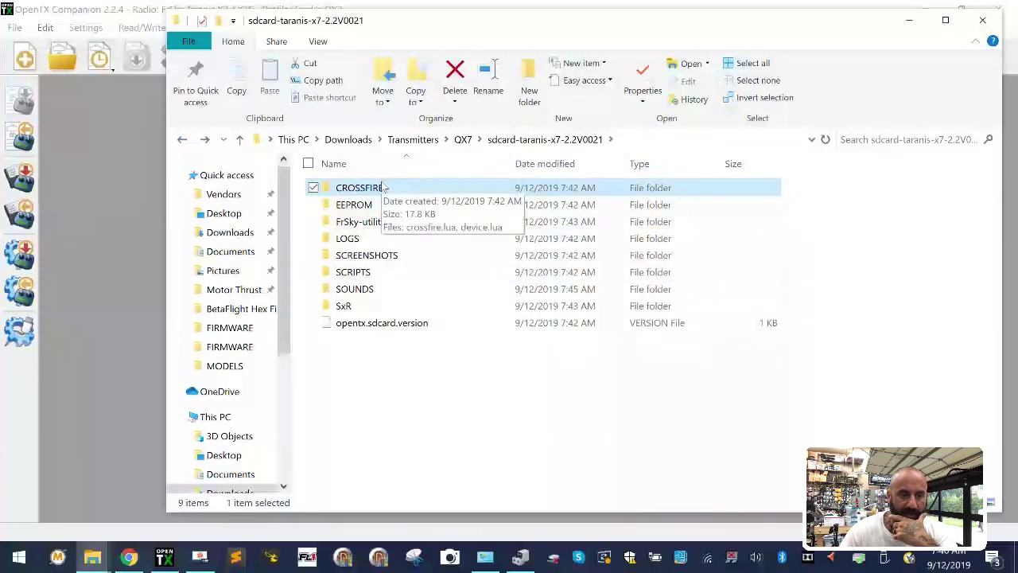
# Copy all remaining folders and the opentx.sdcard.version file from the sdcard-taranis-x7-2.2V0021 folder.
pyautogui.moveTo(358, 455); pyautogui.dragTo(380, 191)
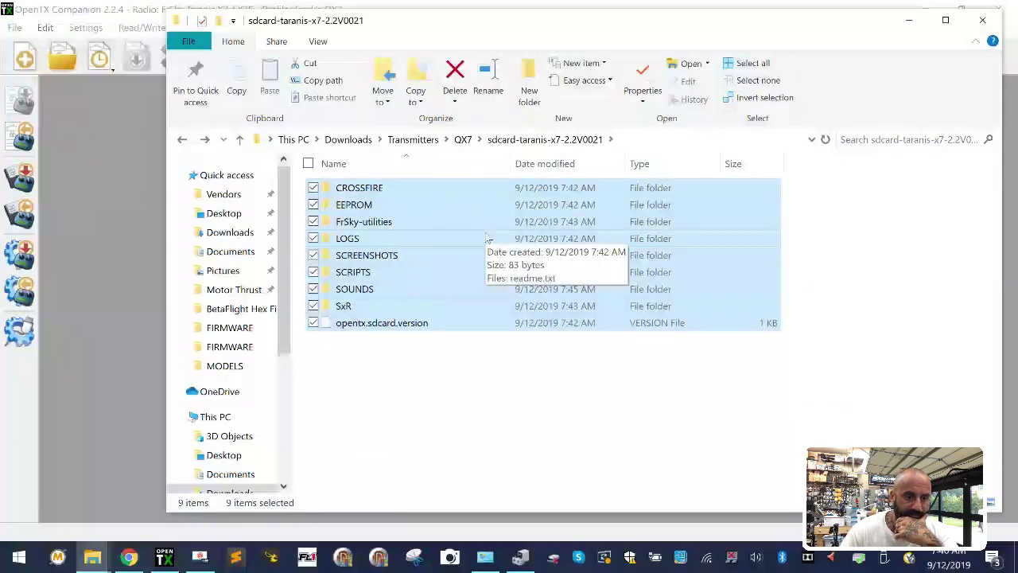
pyautogui.rightClick(440, 228)
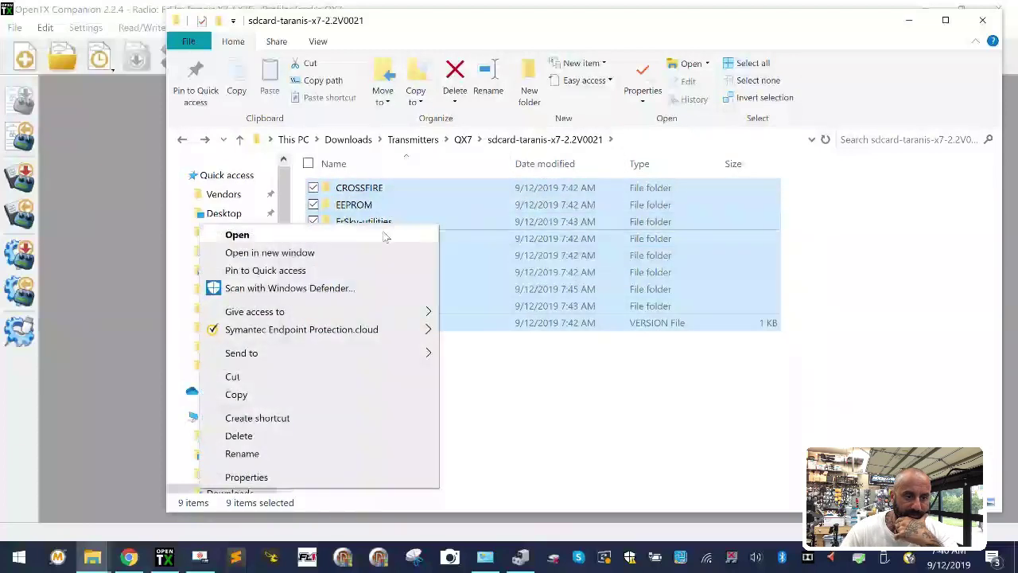
pyautogui.click(280, 395)
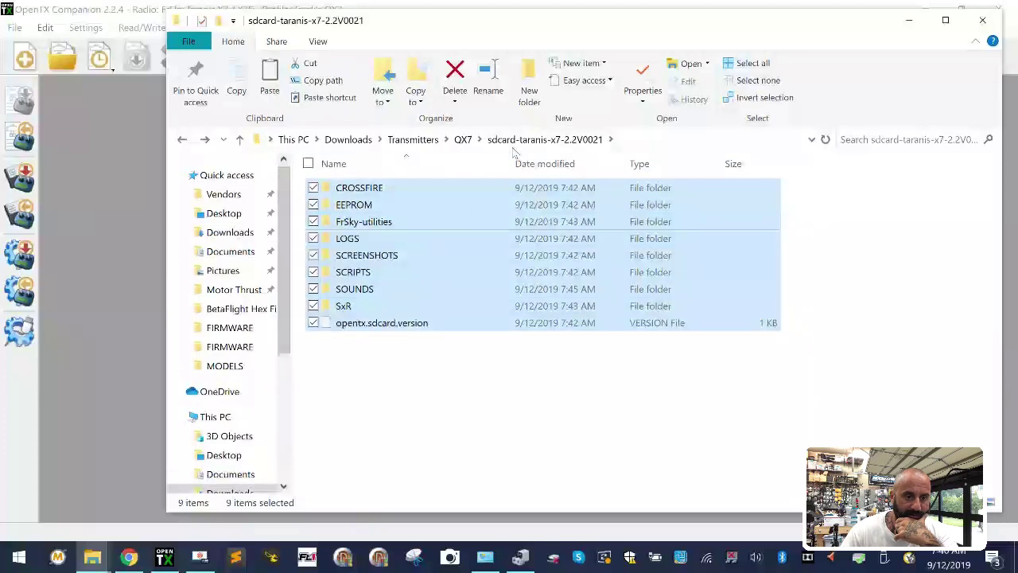
# Compress the Card_Contents folder in QX7 into a zip archive named Old-Contents-091219.zip.
pyautogui.click(463, 140)
pyautogui.doubleClick(371, 205)
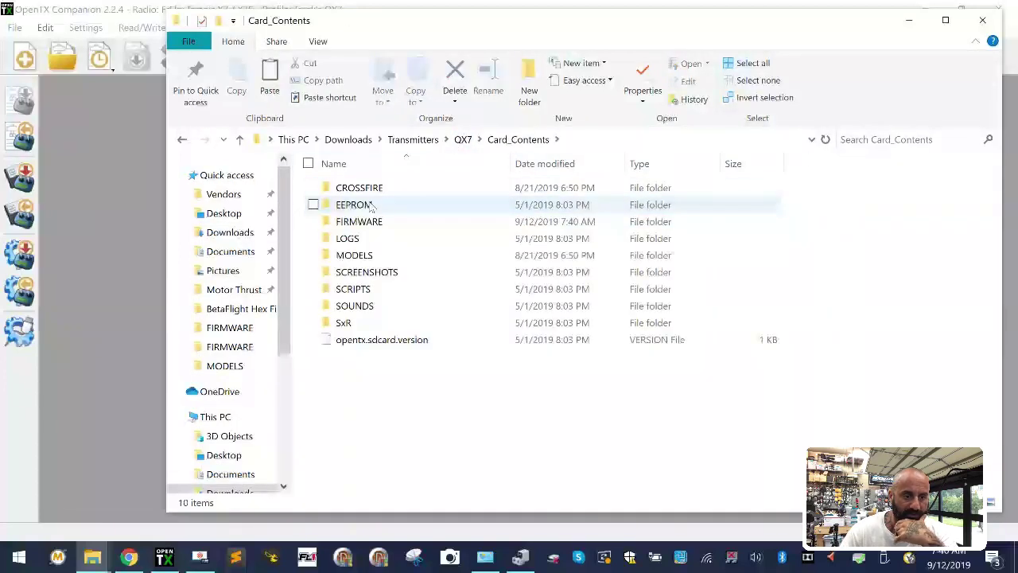
pyautogui.click(461, 141)
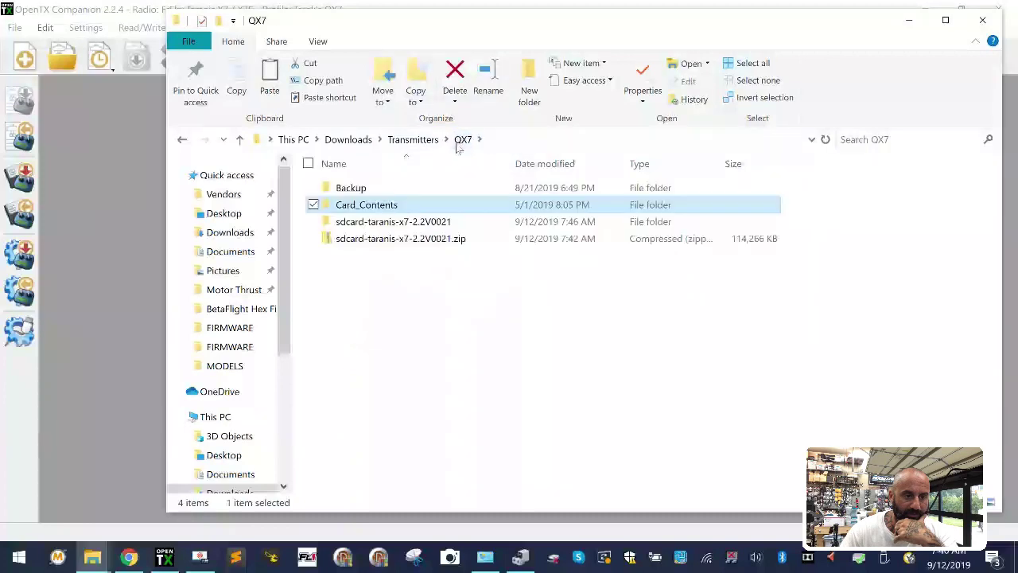
pyautogui.rightClick(362, 205)
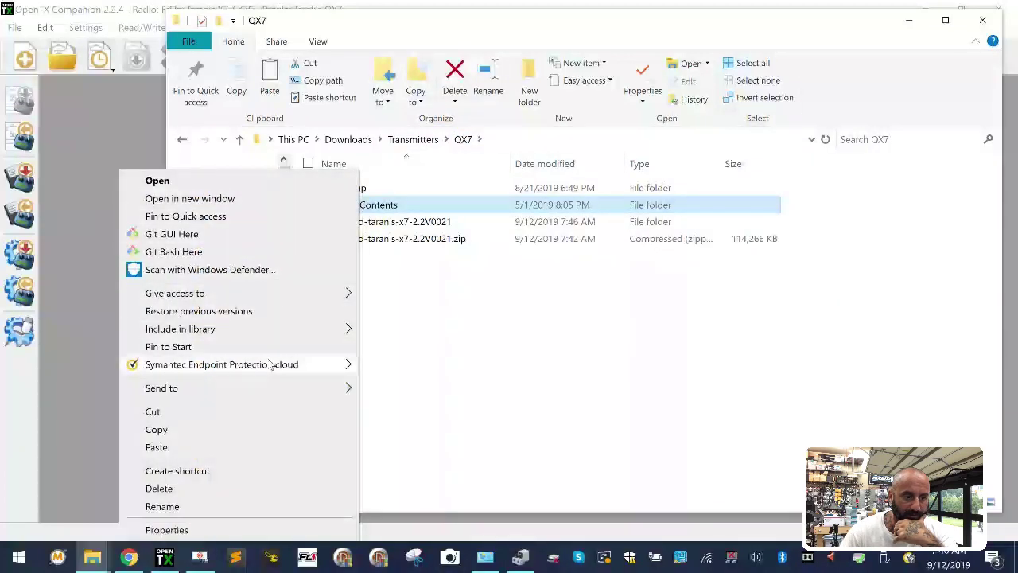
pyautogui.moveTo(270, 364)
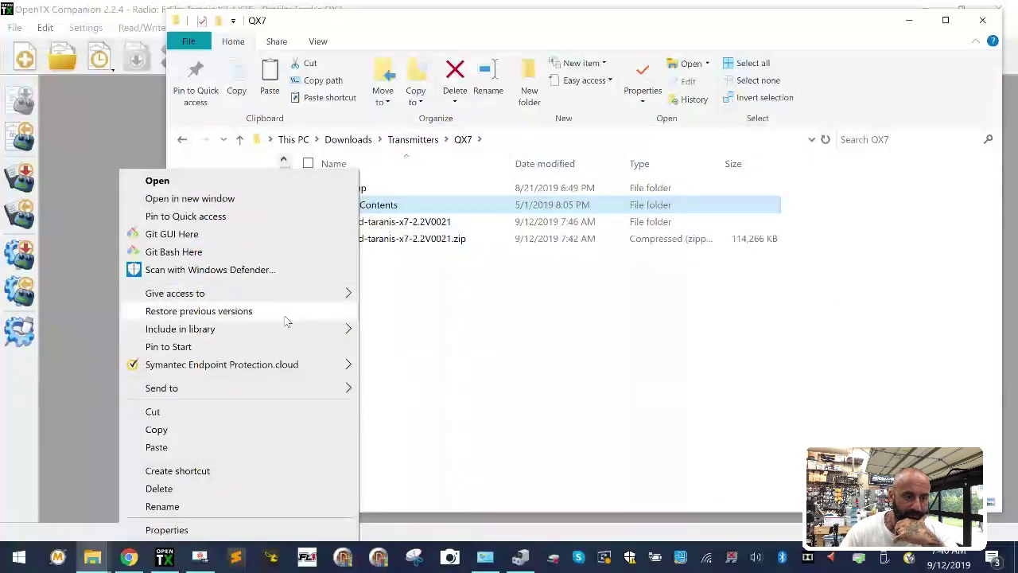
pyautogui.moveTo(279, 394)
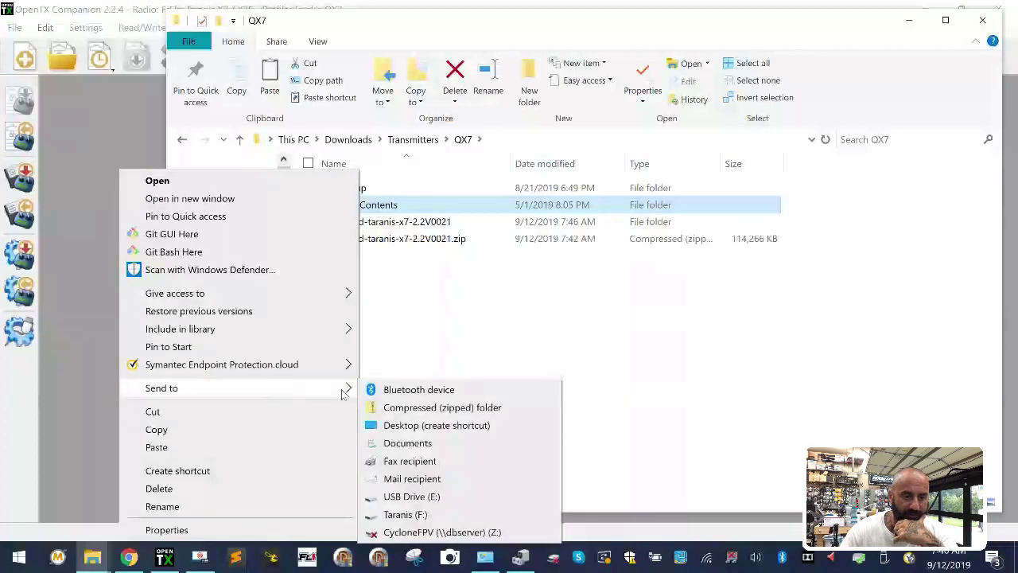
pyautogui.click(434, 411)
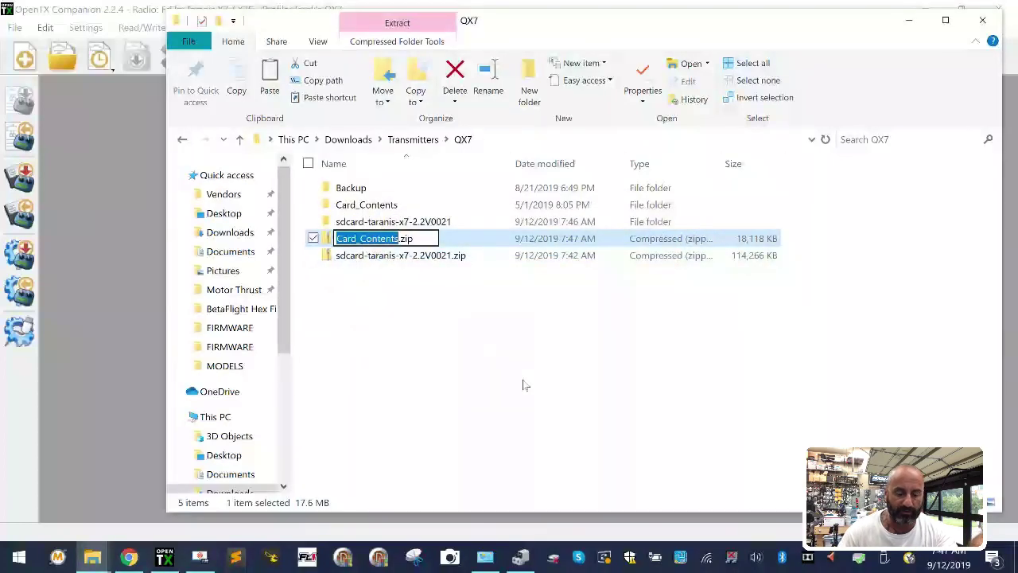
pyautogui.write('Old-')
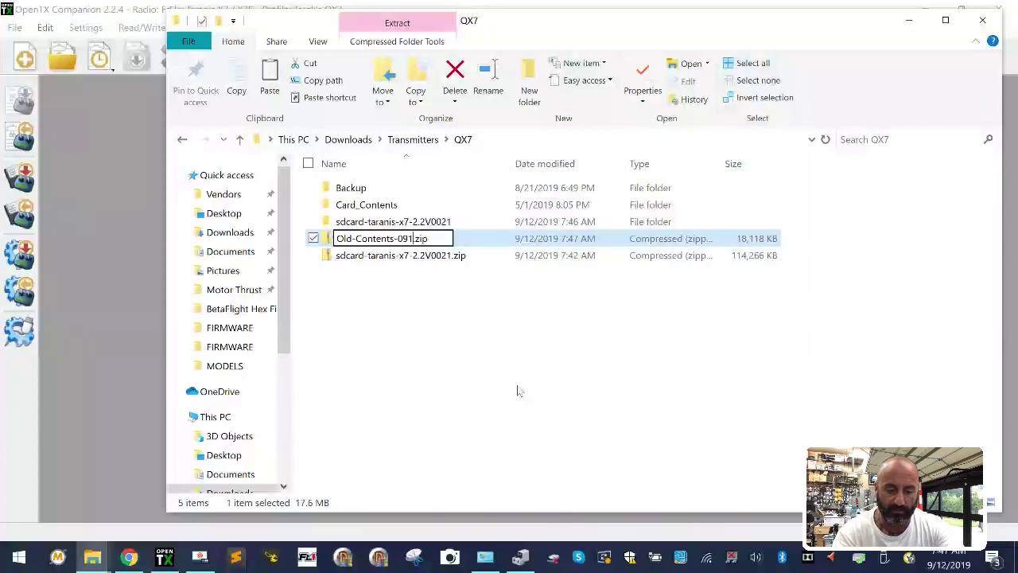
pyautogui.press('Return')
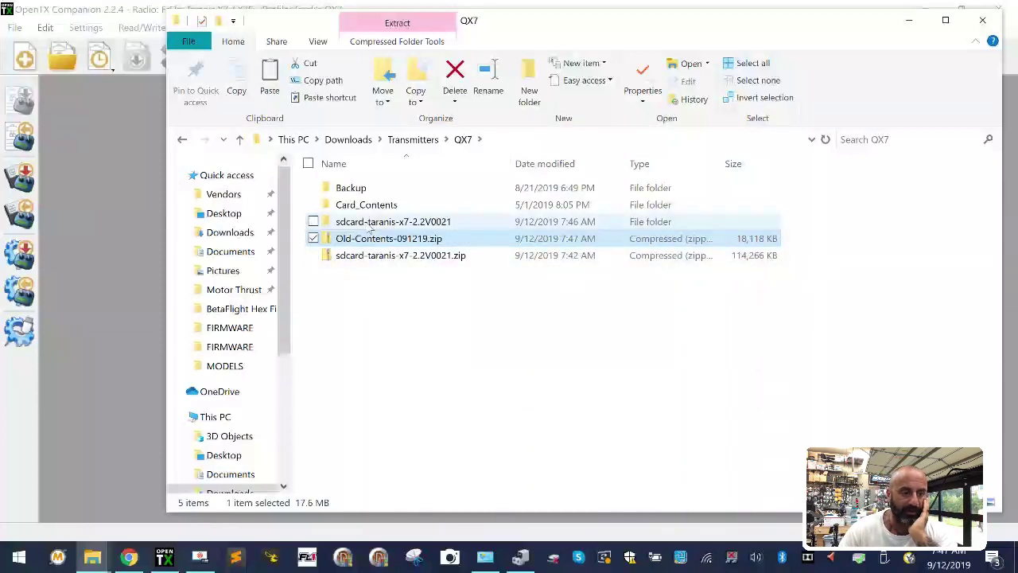
# Copy everything inside the sdcard-taranis-x7-2.2V0021 folder, including the opentx.sdcard.version file.
pyautogui.doubleClick(369, 226)
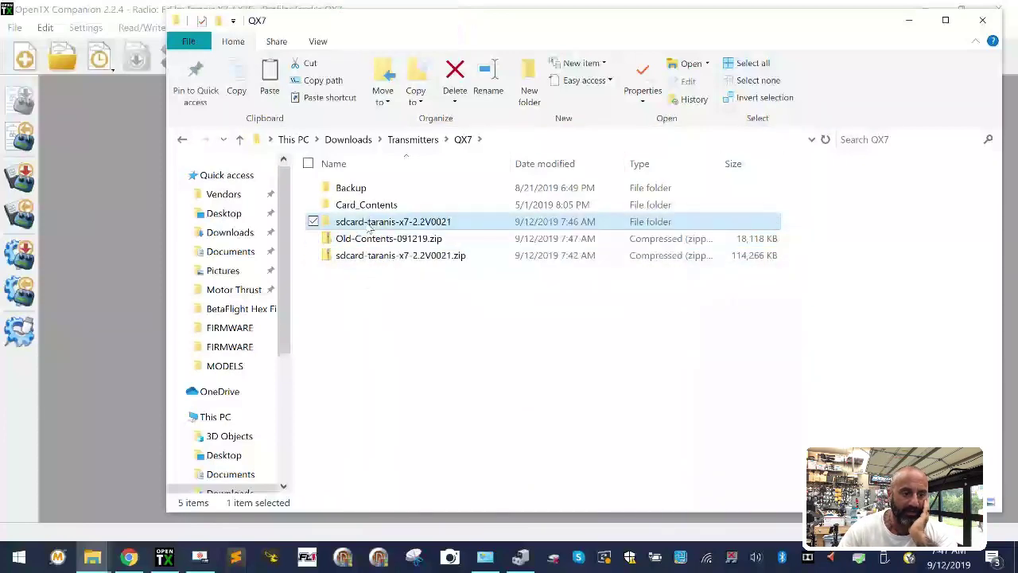
pyautogui.moveTo(385, 425); pyautogui.dragTo(330, 232)
pyautogui.rightClick(330, 232)
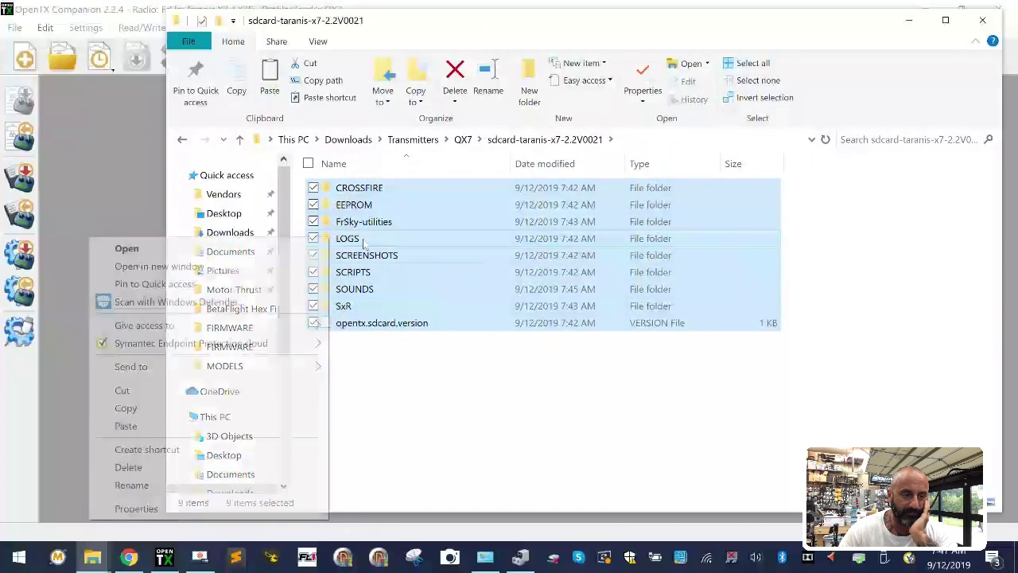
pyautogui.click(208, 406)
# Paste the copied items into QX7's Card_Contents folder after checking its MODELS folder, replacing files with the same names.
pyautogui.click(463, 140)
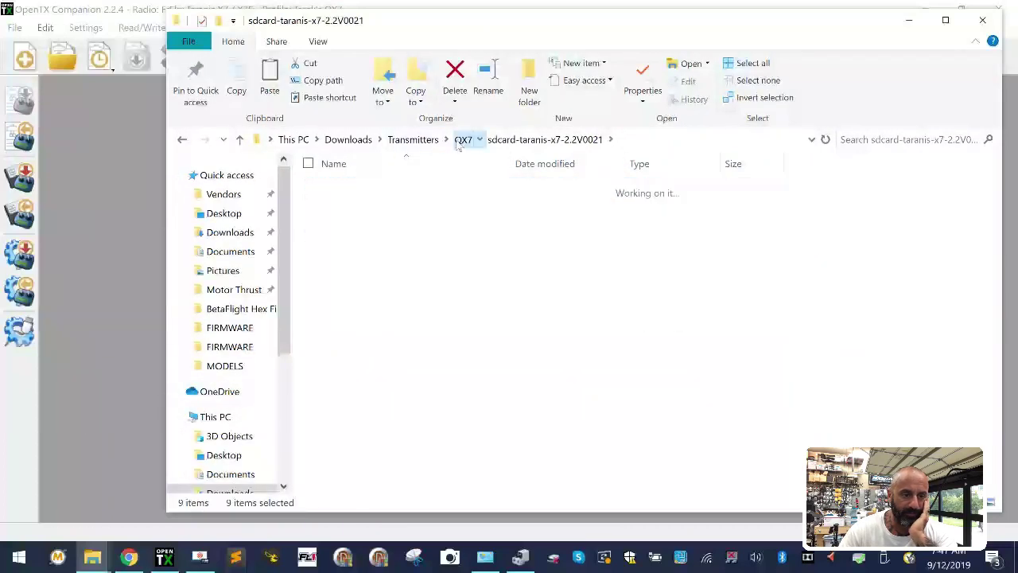
pyautogui.doubleClick(362, 204)
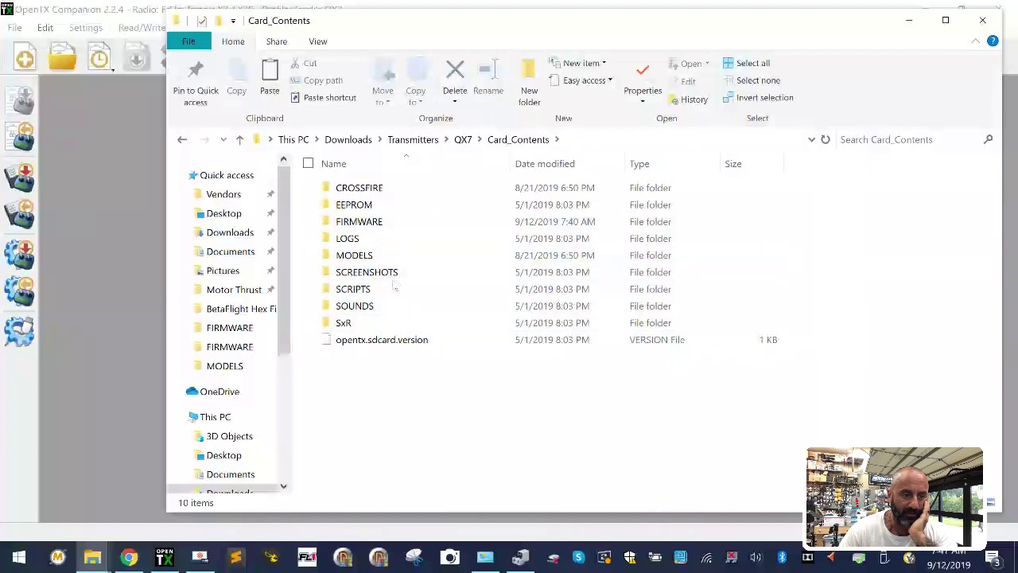
pyautogui.doubleClick(372, 256)
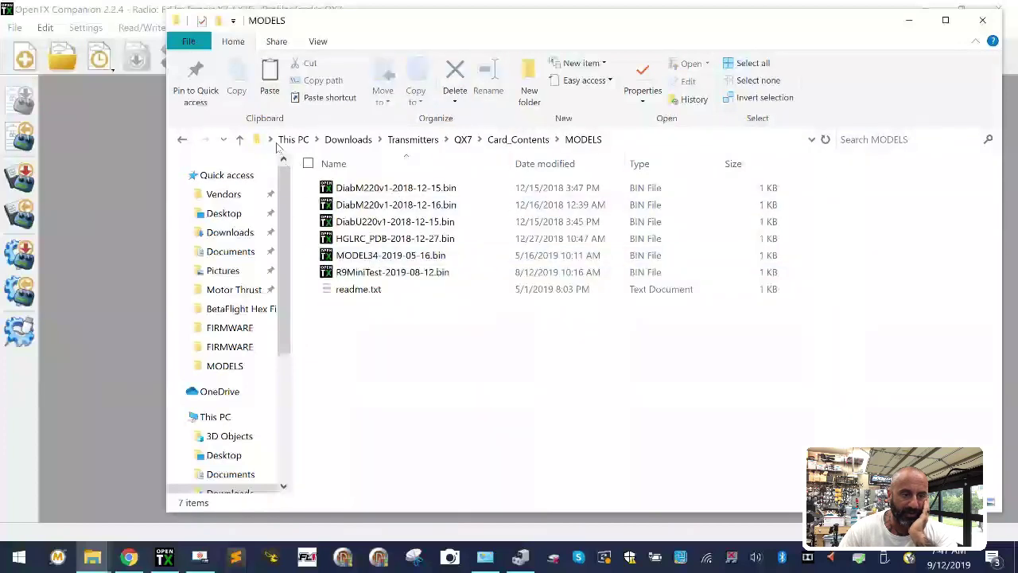
pyautogui.click(239, 139)
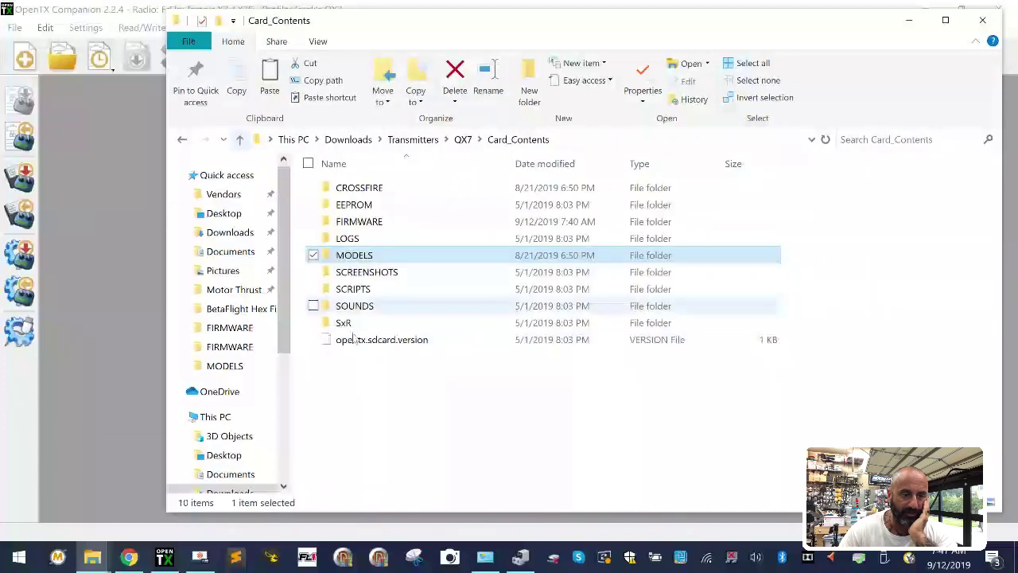
pyautogui.rightClick(415, 398)
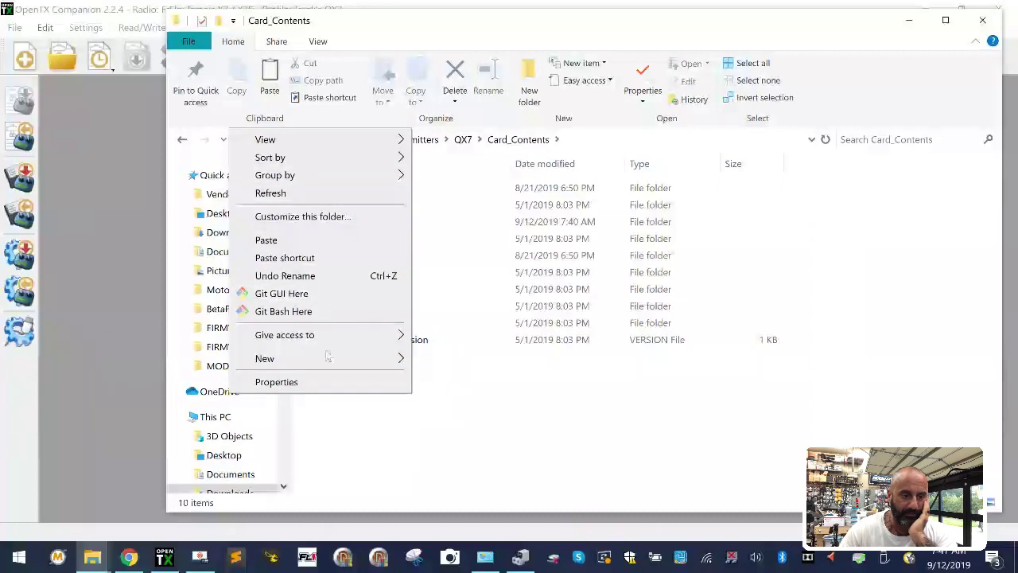
pyautogui.click(533, 487)
pyautogui.rightClick(513, 445)
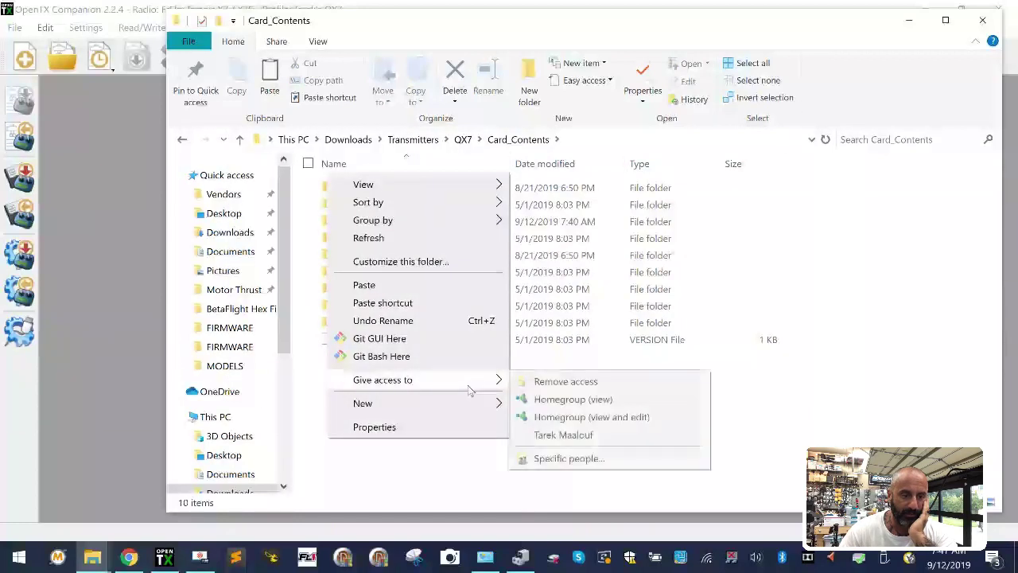
pyautogui.click(443, 284)
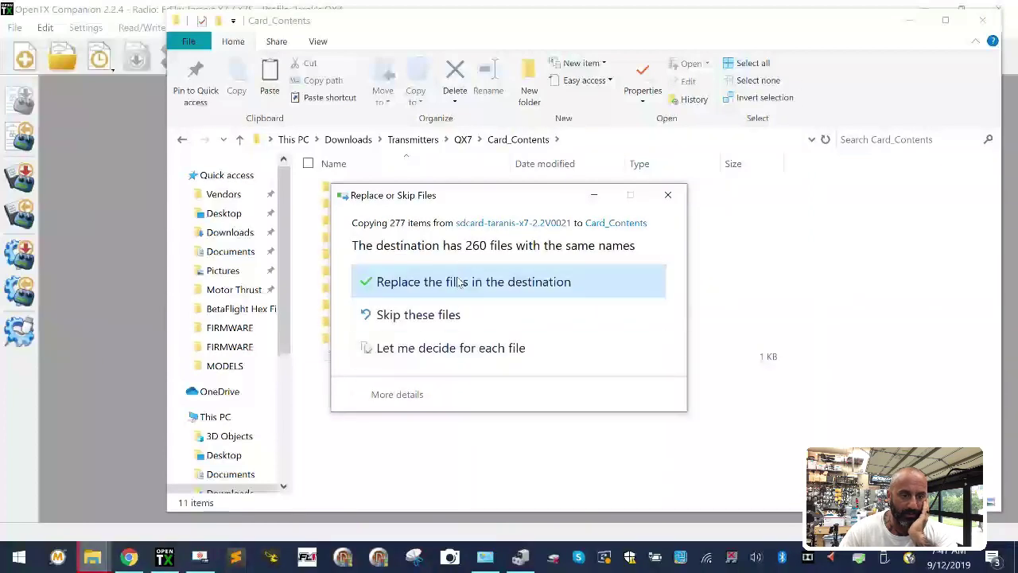
pyautogui.click(458, 282)
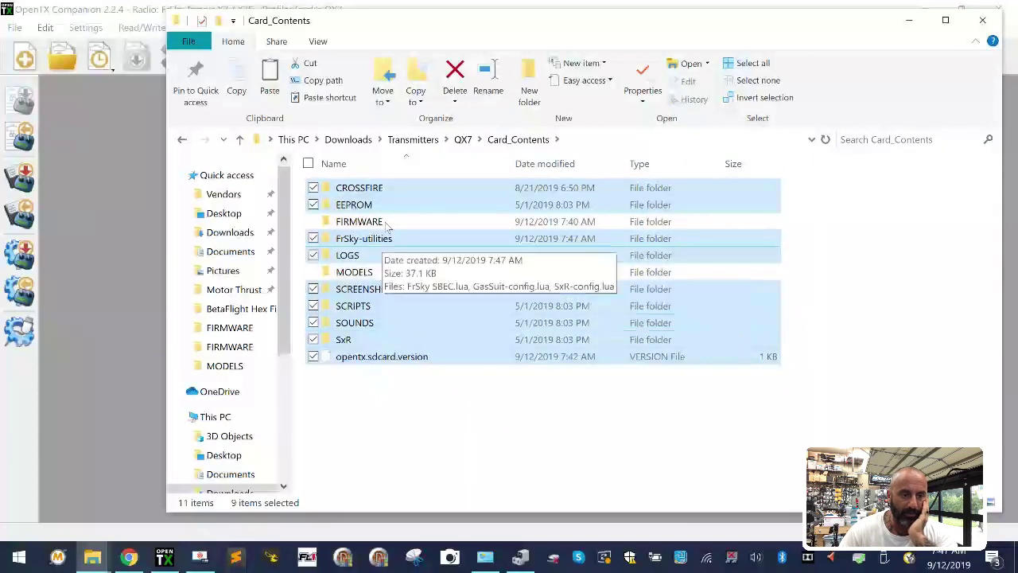
pyautogui.click(381, 402)
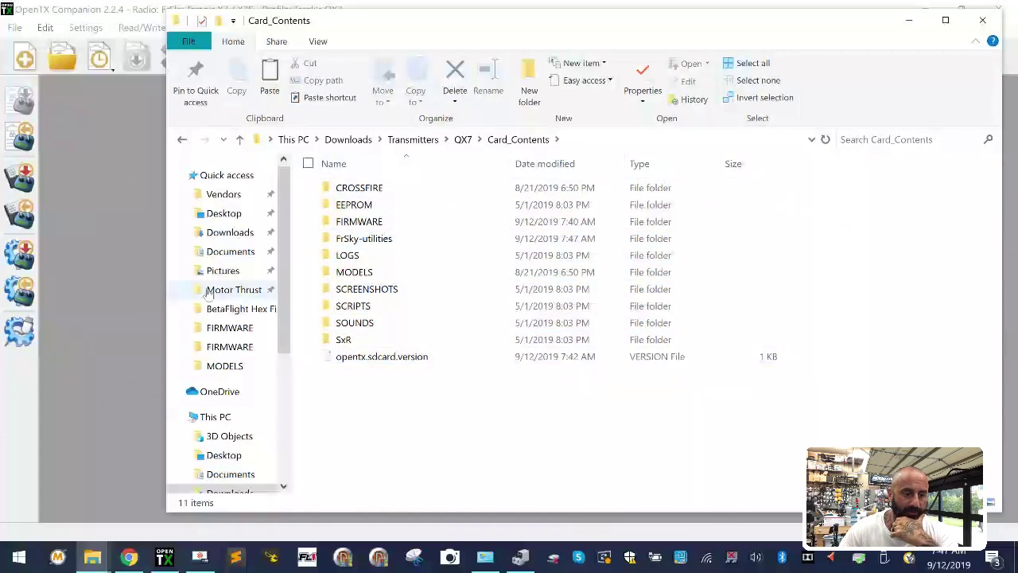
# Try to quick-format USB Drive (E:) as FAT32 with the default allocation size.
pyautogui.scroll(-2, 238, 404)
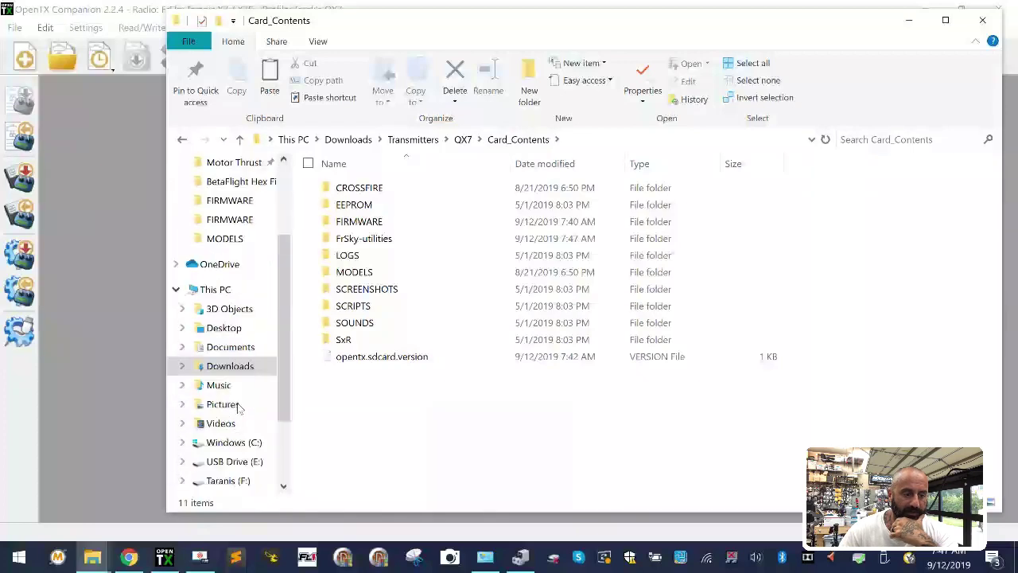
pyautogui.click(236, 462)
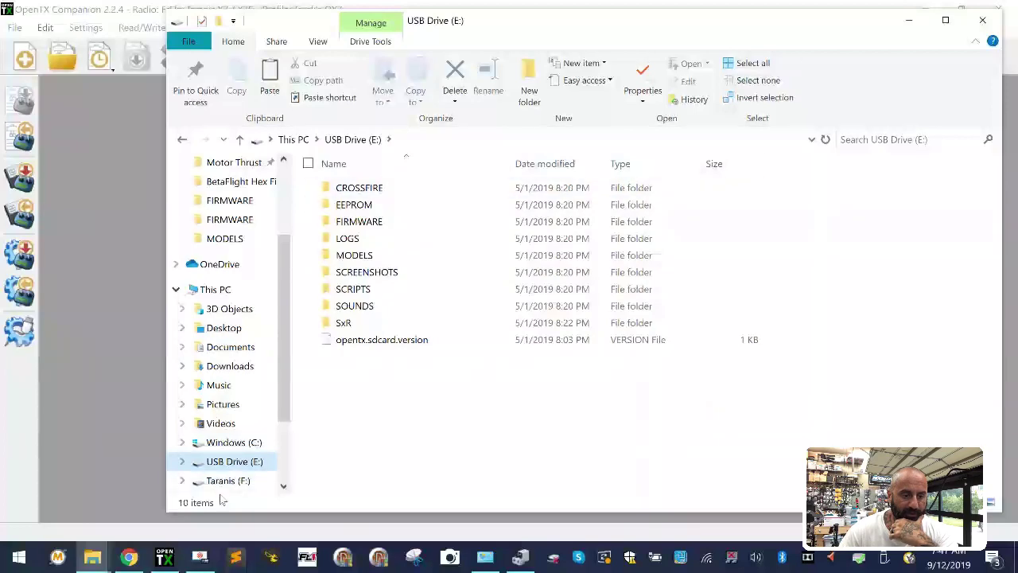
pyautogui.rightClick(238, 462)
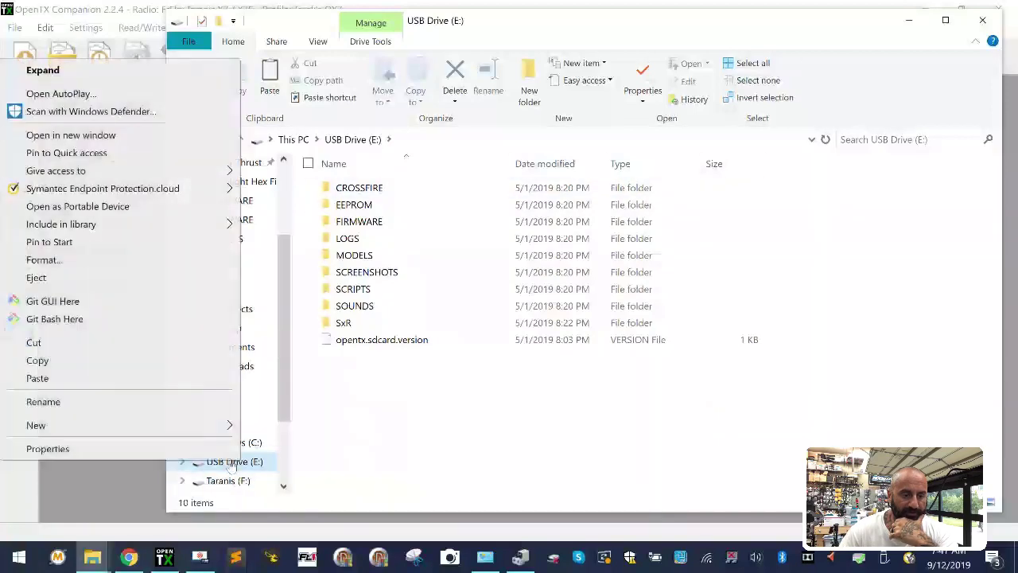
pyautogui.click(141, 260)
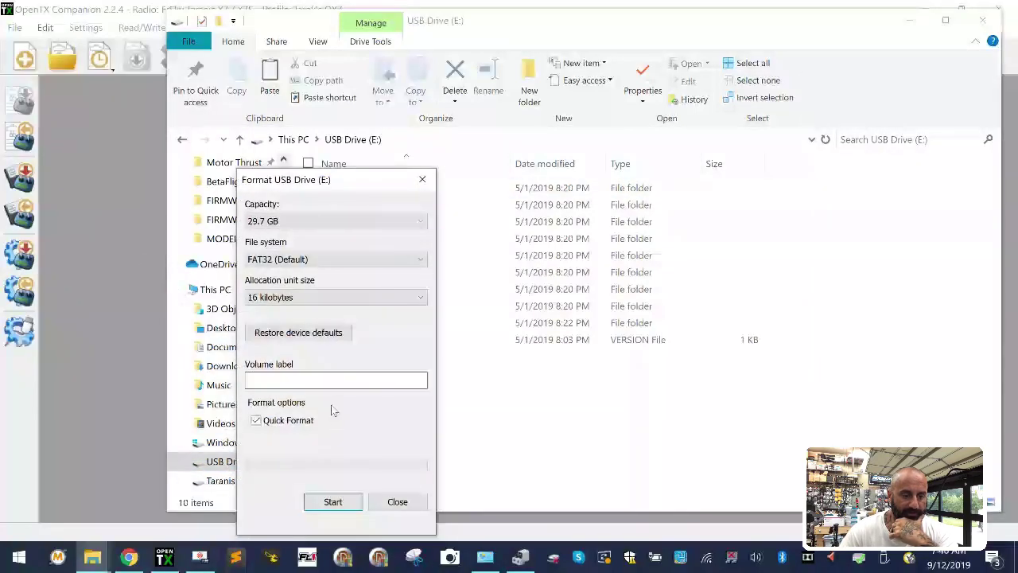
pyautogui.click(326, 502)
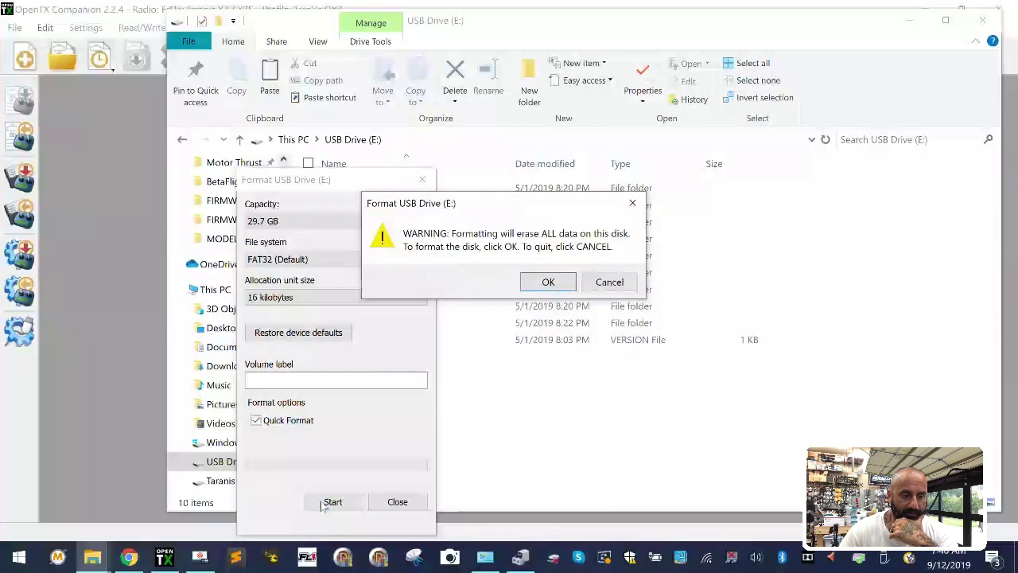
pyautogui.click(564, 284)
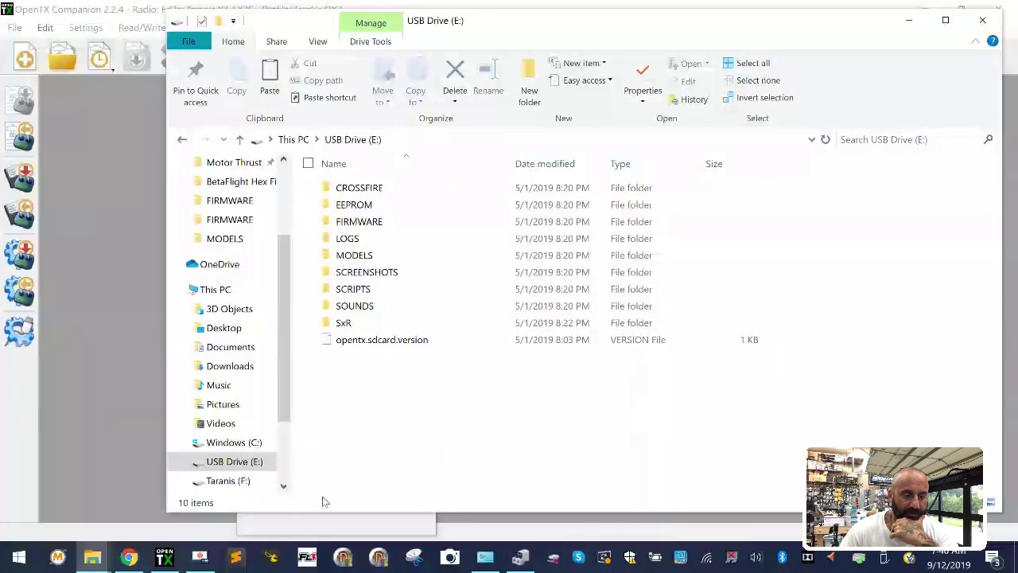
# Start a quick format of USB Drive (E:) again, using FAT32 and 16-kilobyte allocation units, and accept erasing all data.
pyautogui.rightClick(253, 461)
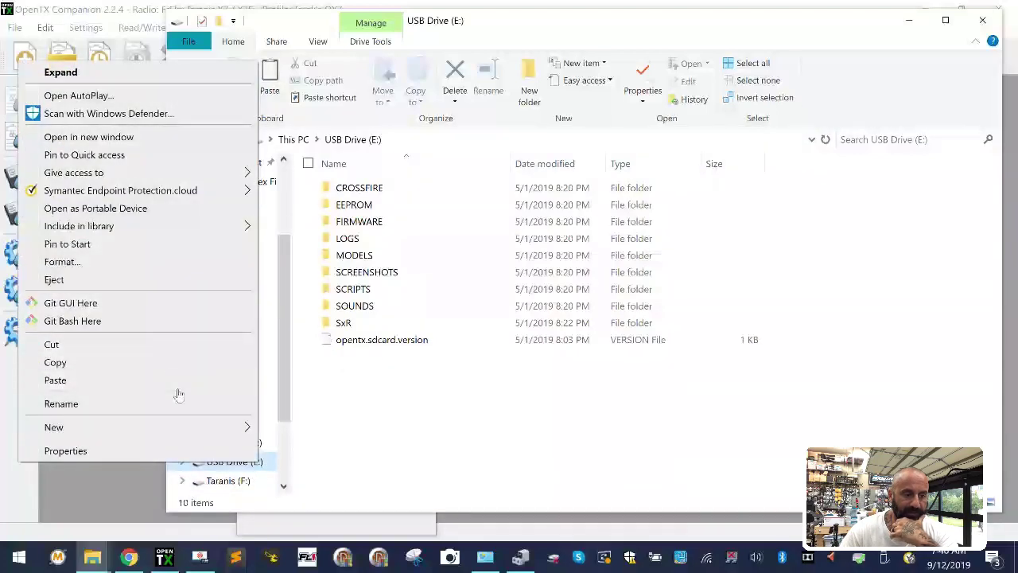
pyautogui.click(175, 263)
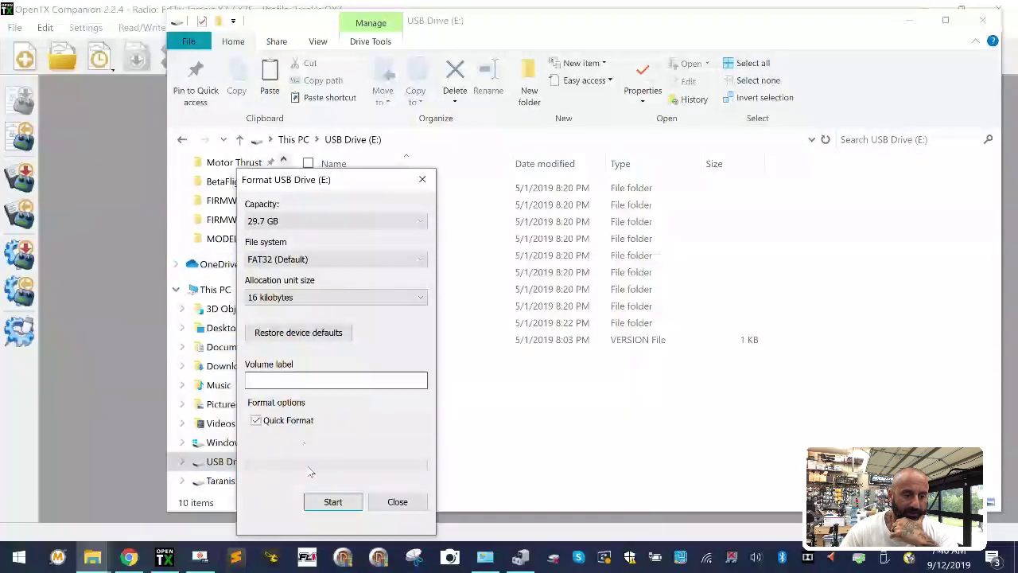
pyautogui.click(330, 502)
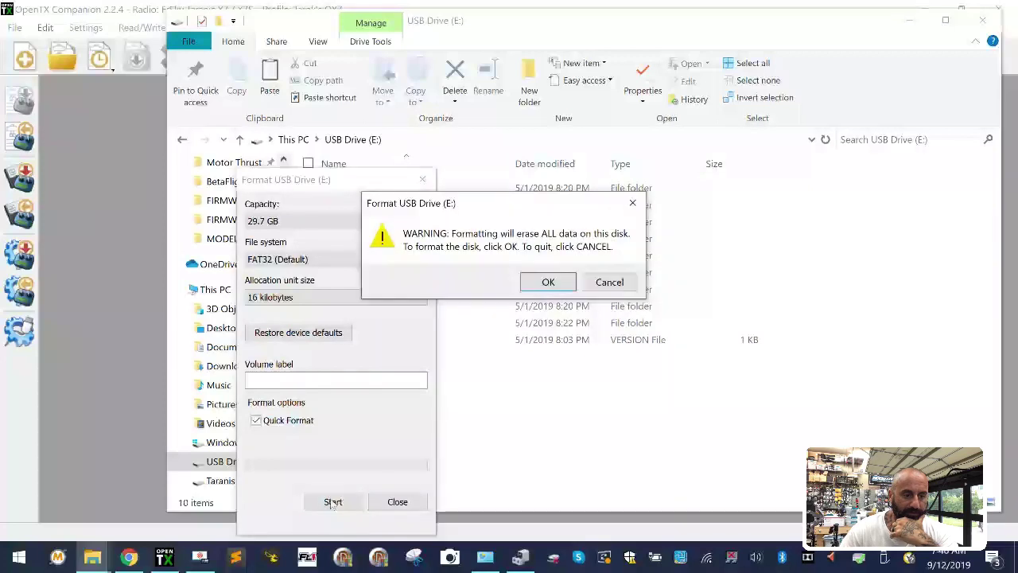
pyautogui.click(550, 281)
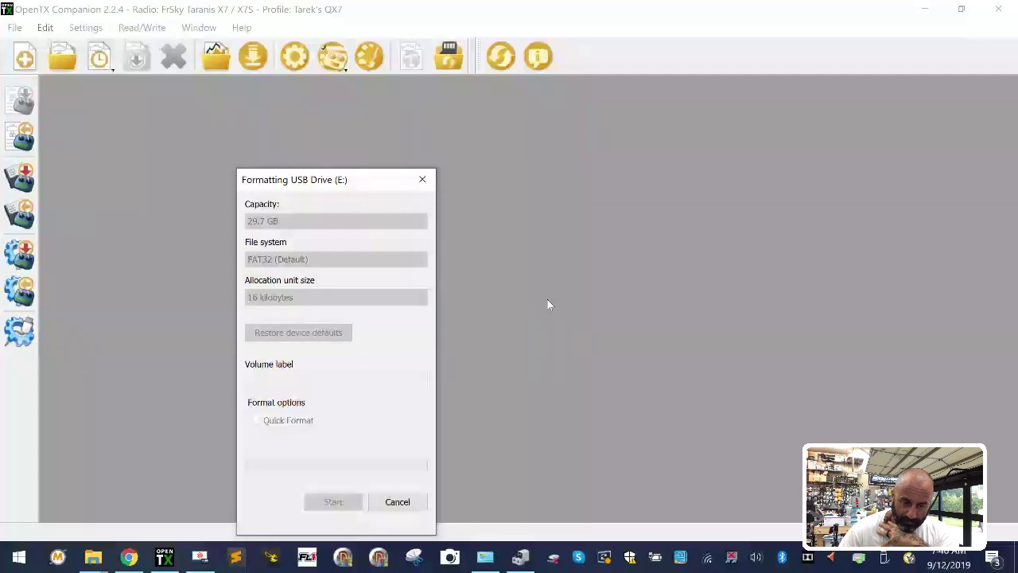
# Bring the Formatting USB Drive (E:) window to the front and move it aside to watch the progress.
pyautogui.click(924, 12)
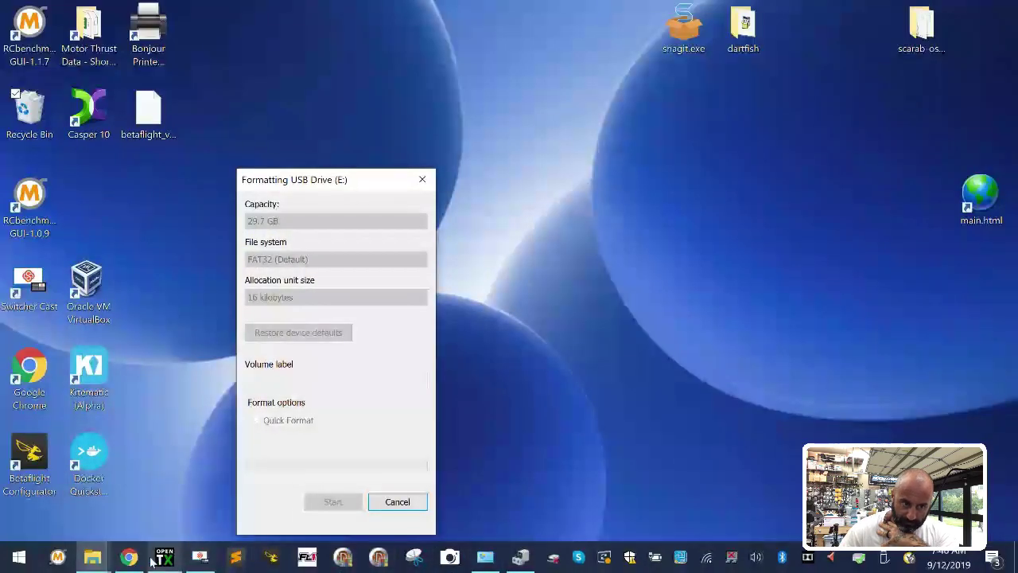
pyautogui.click(164, 557)
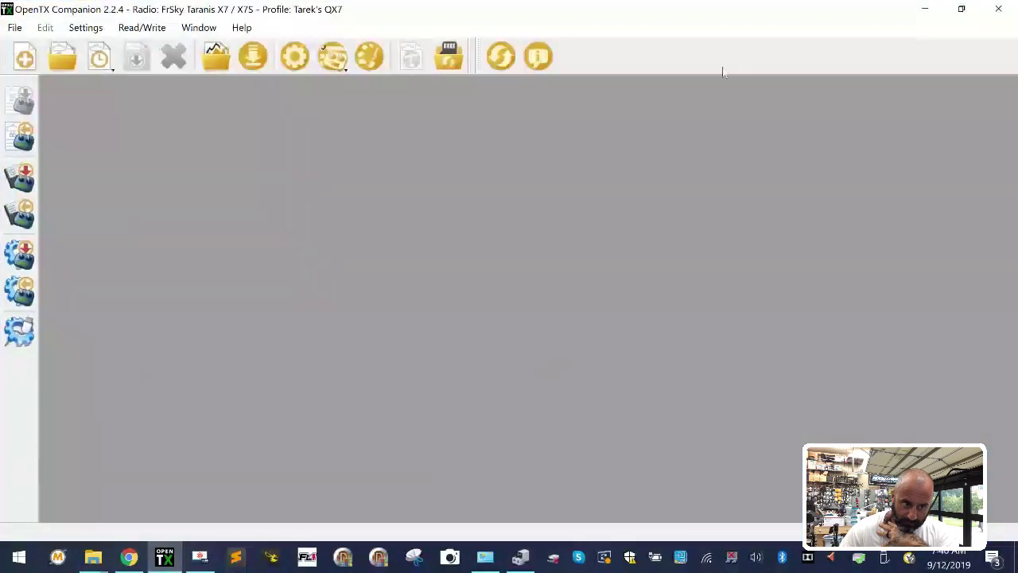
pyautogui.click(92, 556)
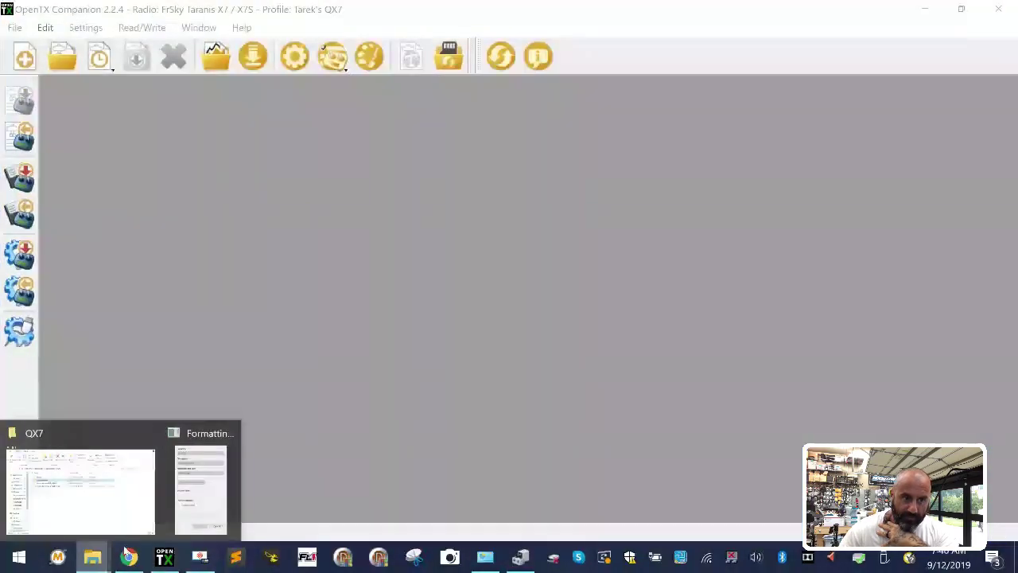
pyautogui.click(203, 486)
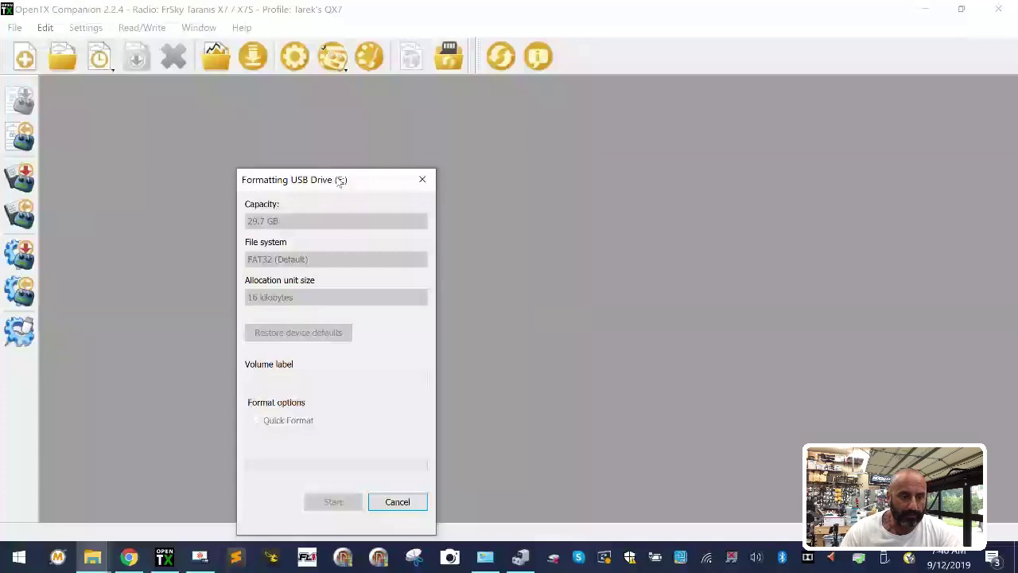
pyautogui.moveTo(340, 177); pyautogui.dragTo(624, 160)
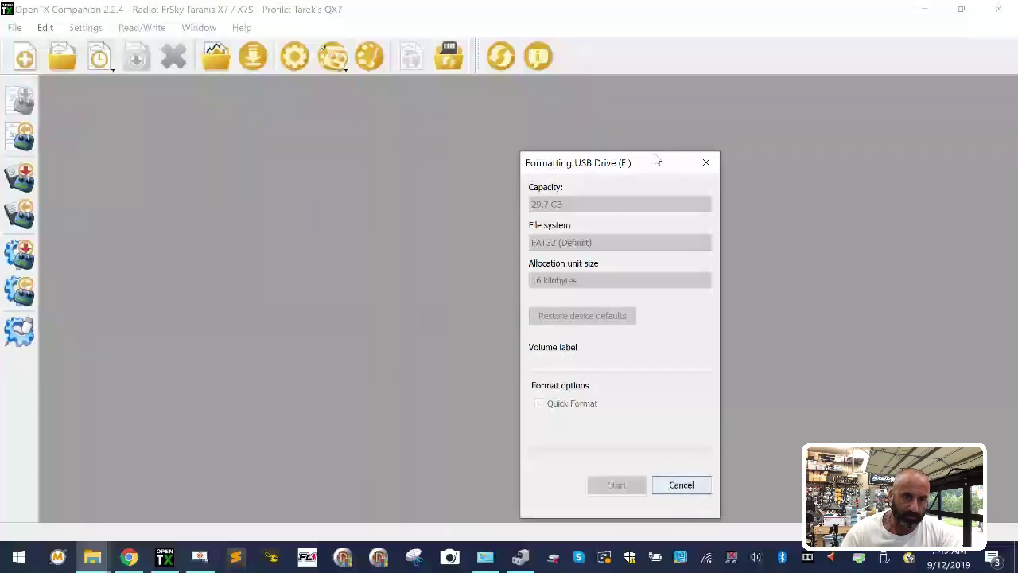
# Run taskmgr to check in Task Manager whether the format process is still responding.
pyautogui.rightClick(18, 557)
pyautogui.click(99, 462)
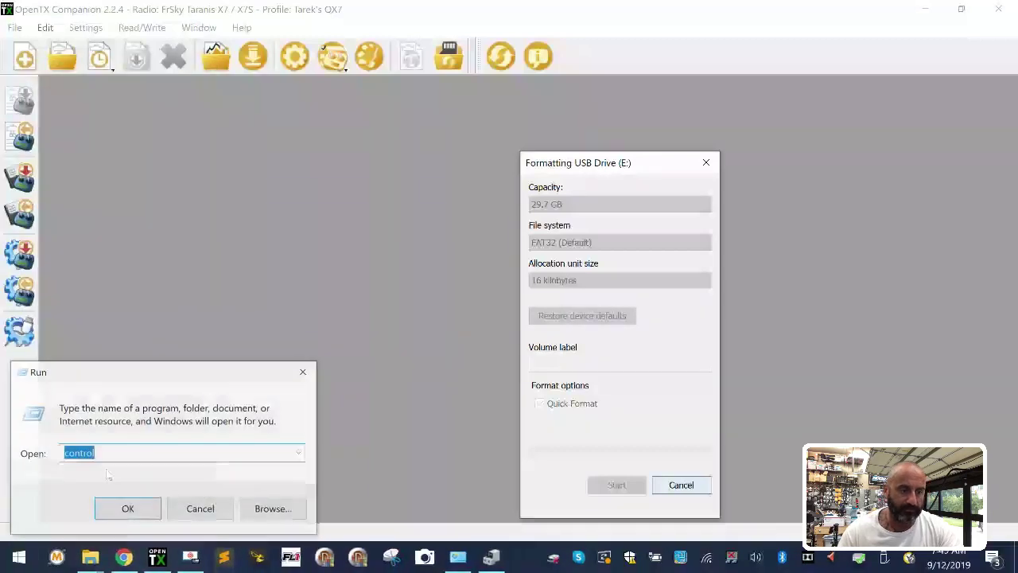
pyautogui.write('taskm')
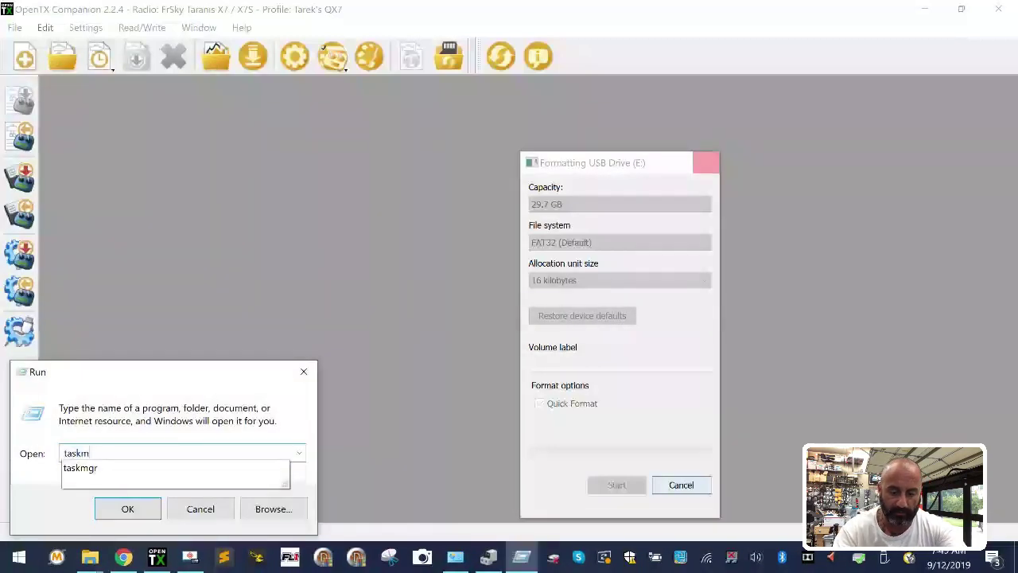
pyautogui.click(107, 475)
pyautogui.press('Return')
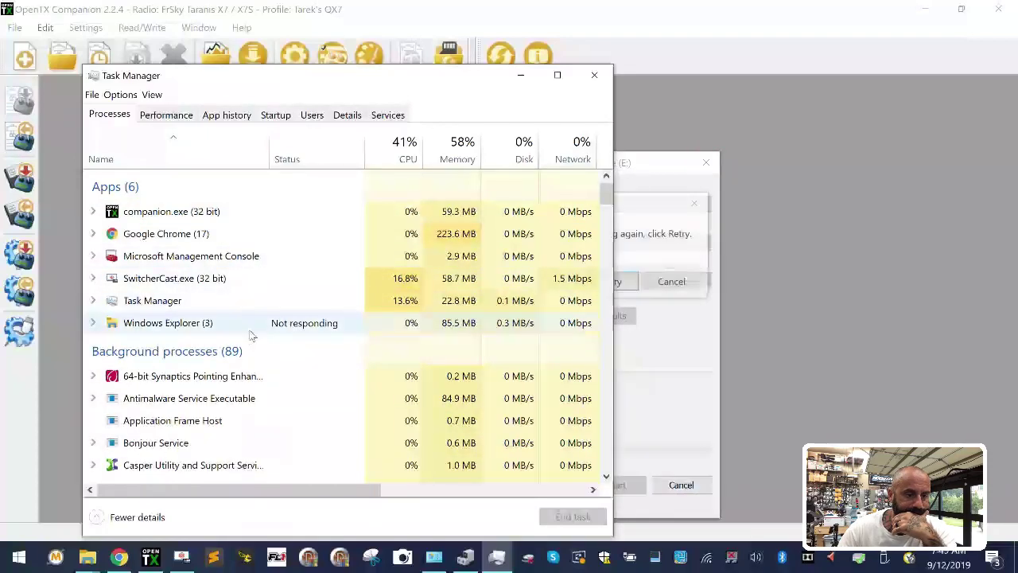
# Quit the stuck format of USB Drive (E:) immediately, and close its format window and Task Manager.
pyautogui.click(674, 284)
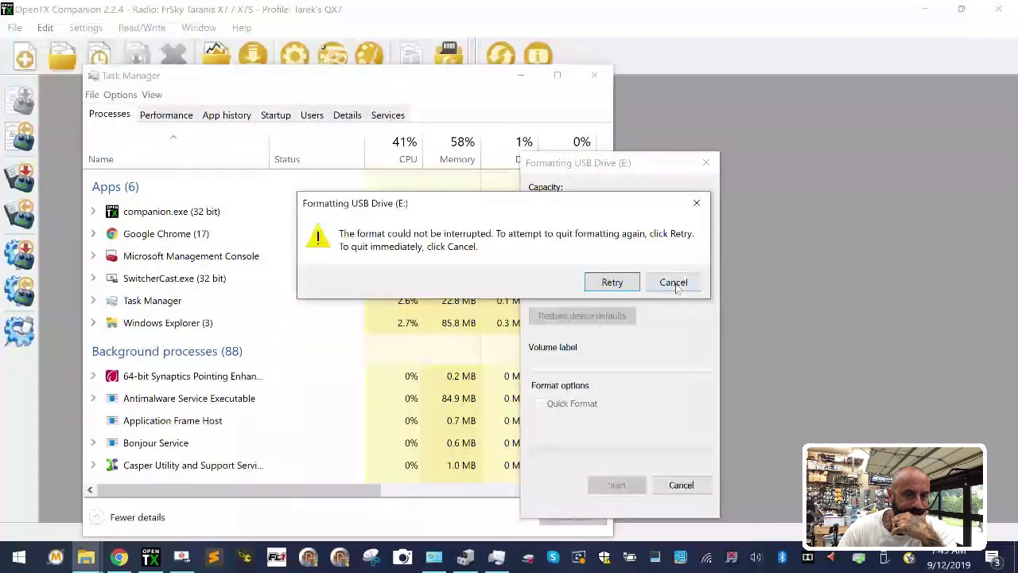
pyautogui.click(672, 284)
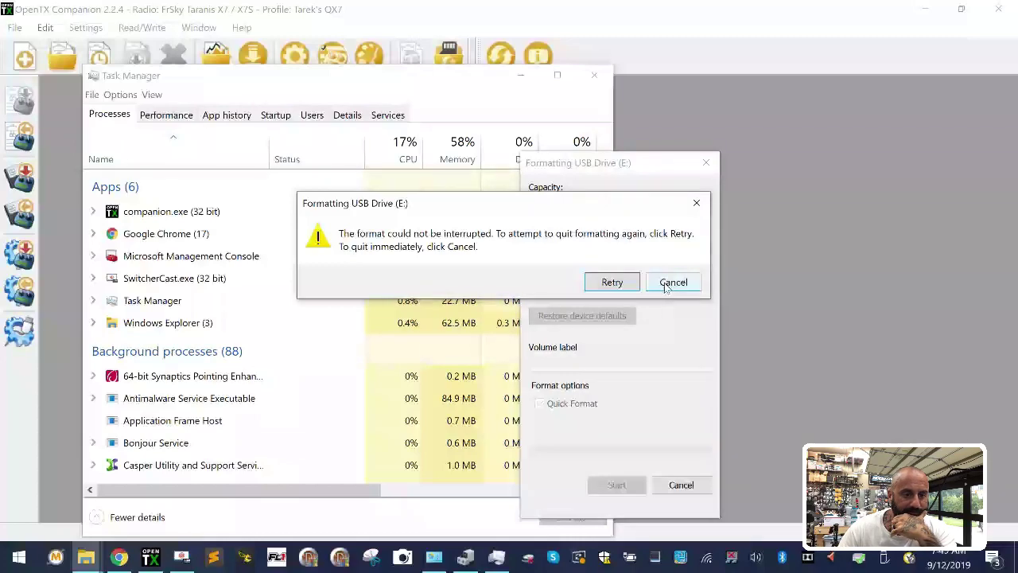
pyautogui.click(666, 286)
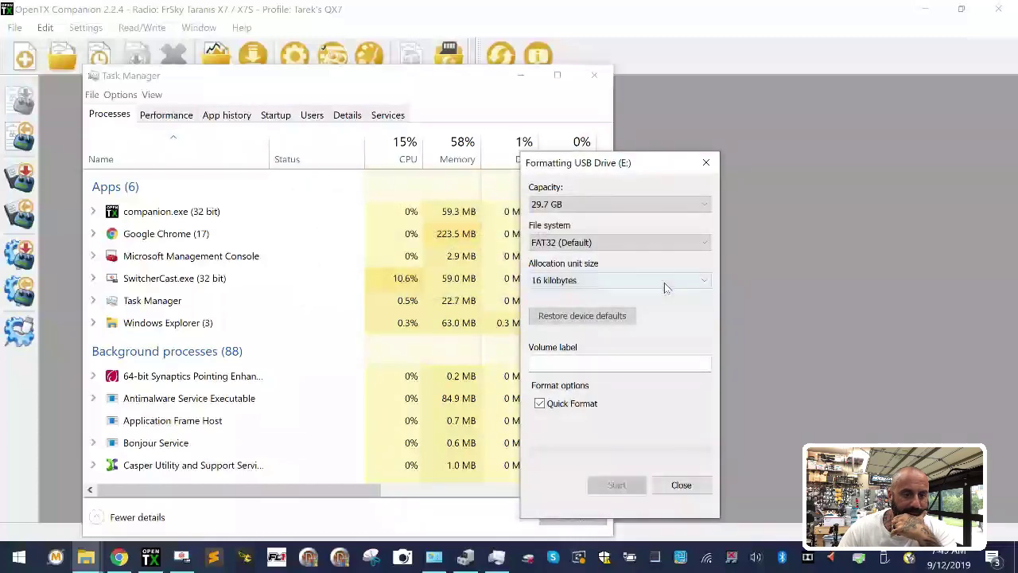
pyautogui.click(695, 488)
pyautogui.click(594, 75)
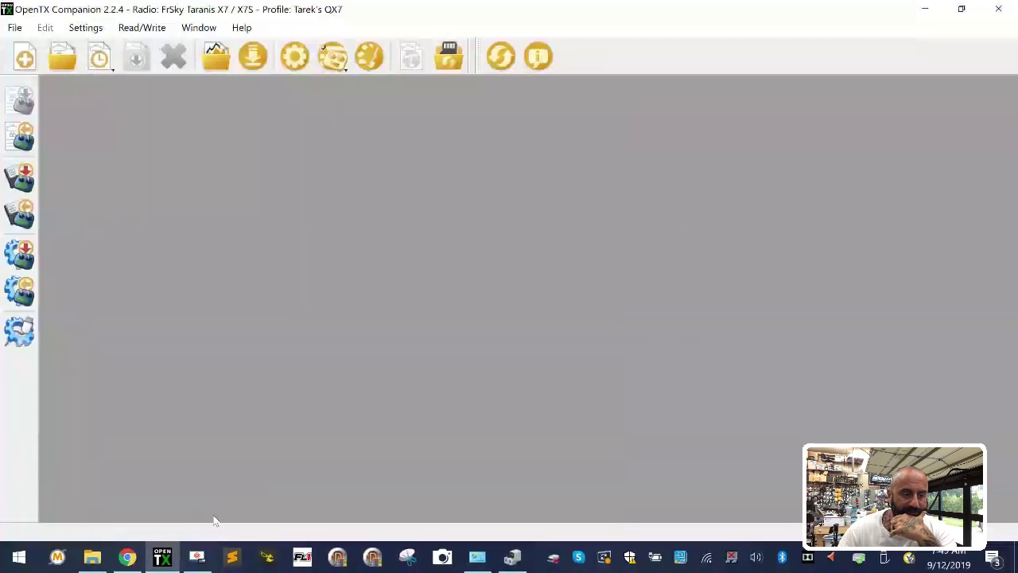
# Try to open USB Drive (E:) in File Explorer to check its contents.
pyautogui.click(92, 556)
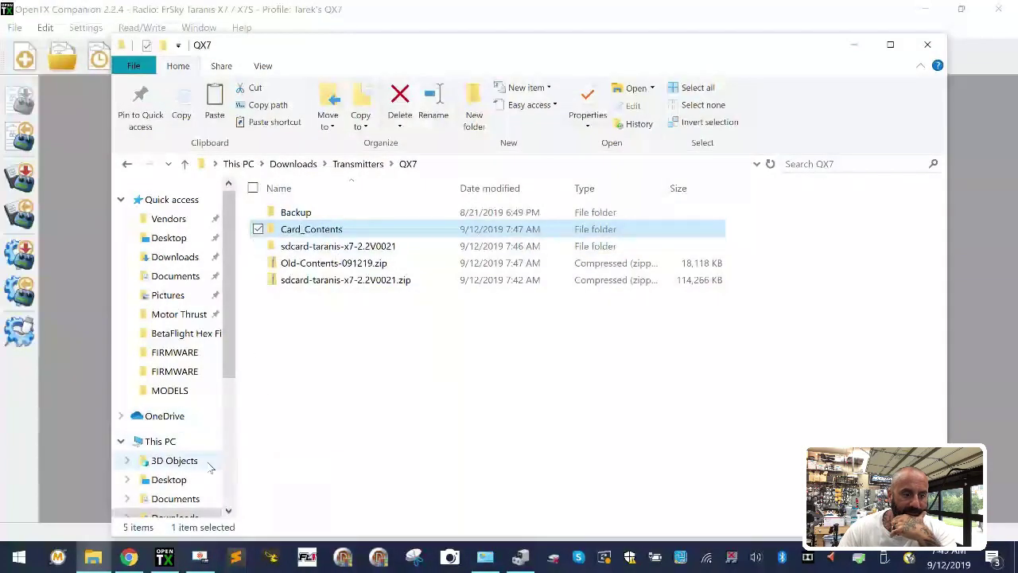
pyautogui.scroll(-1, 205, 466)
pyautogui.click(179, 485)
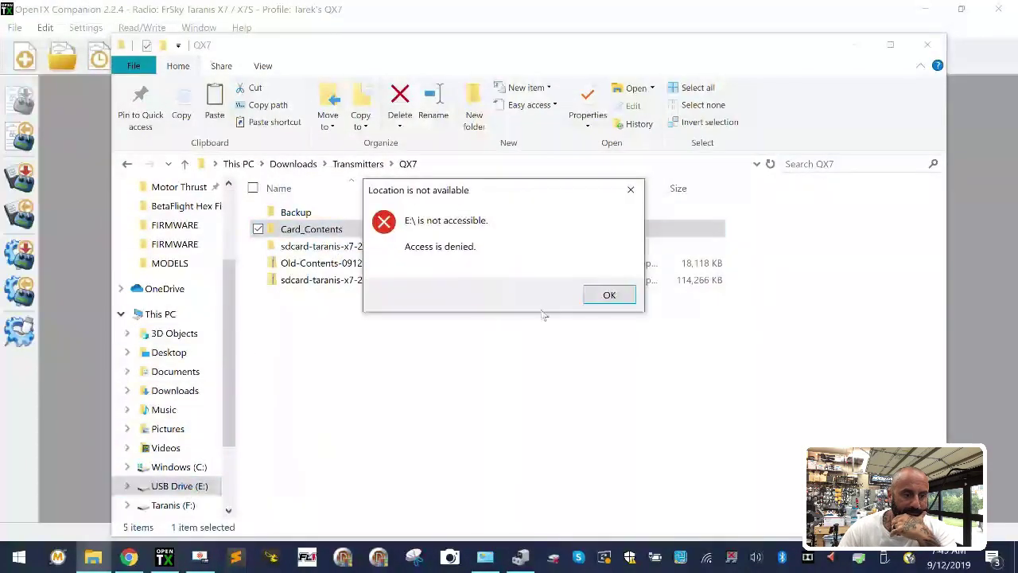
pyautogui.click(609, 294)
pyautogui.rightClick(177, 487)
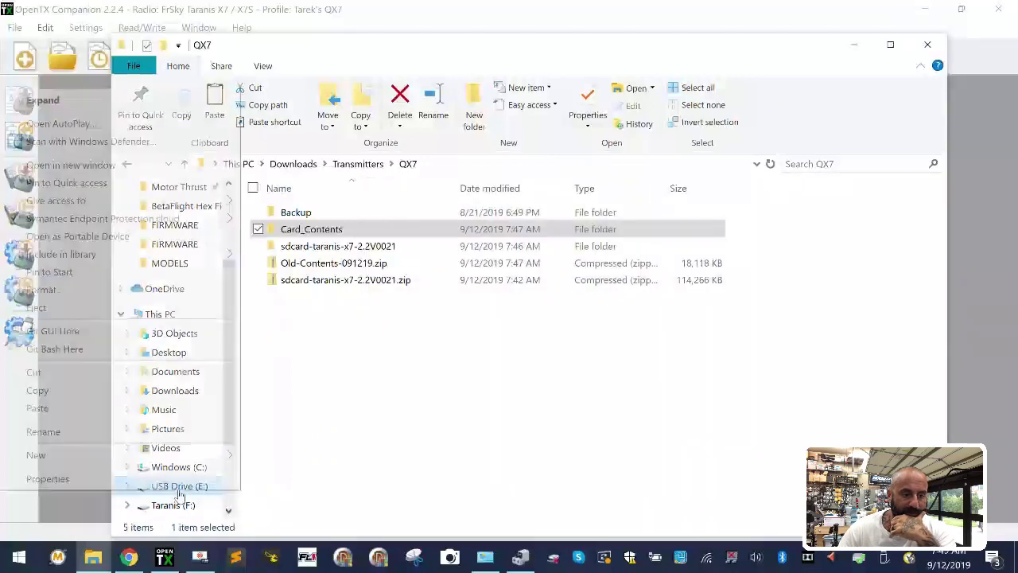
pyautogui.click(241, 394)
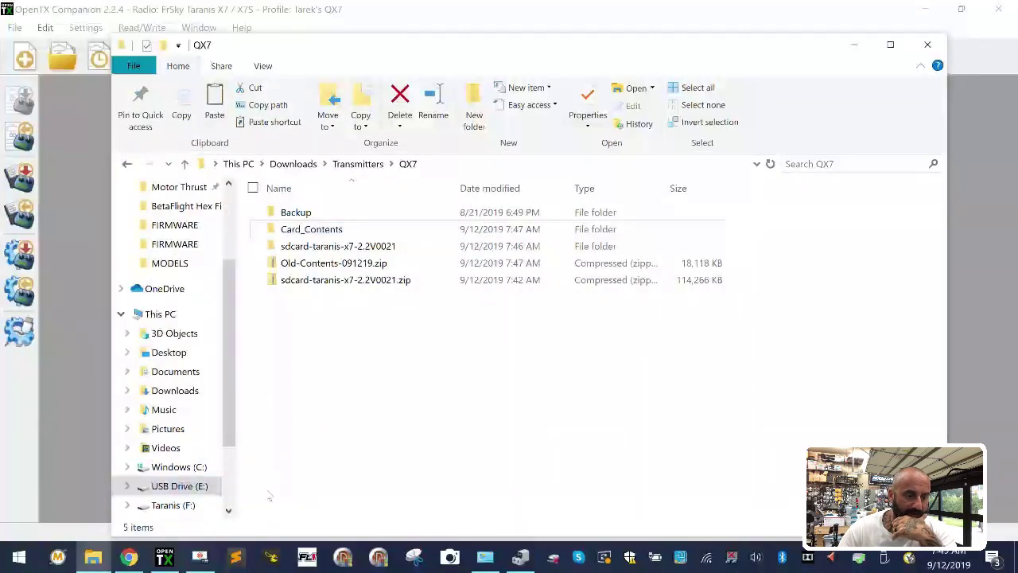
# Safely eject the Taranis (F:) drive from the computer.
pyautogui.click(885, 561)
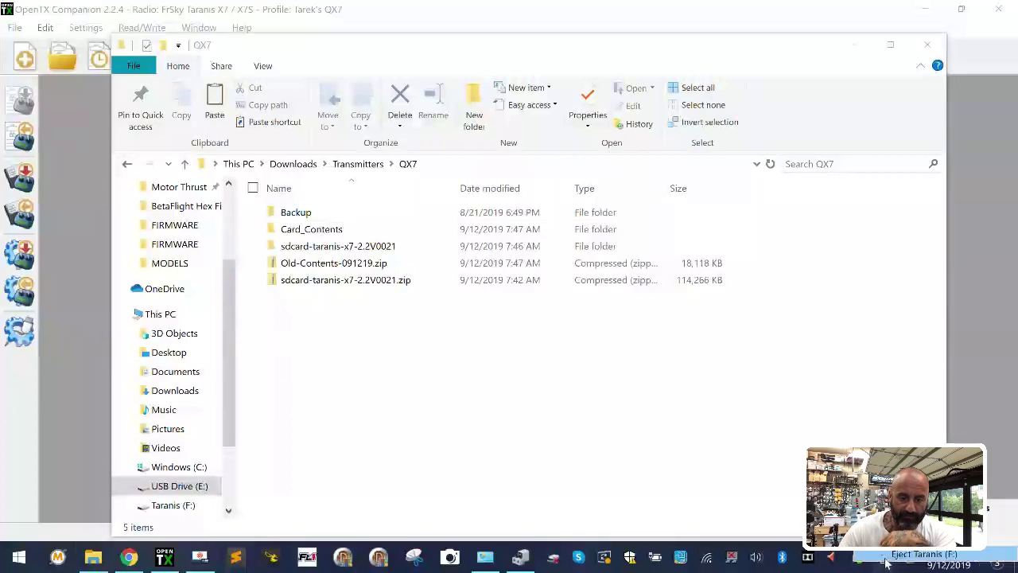
pyautogui.rightClick(886, 561)
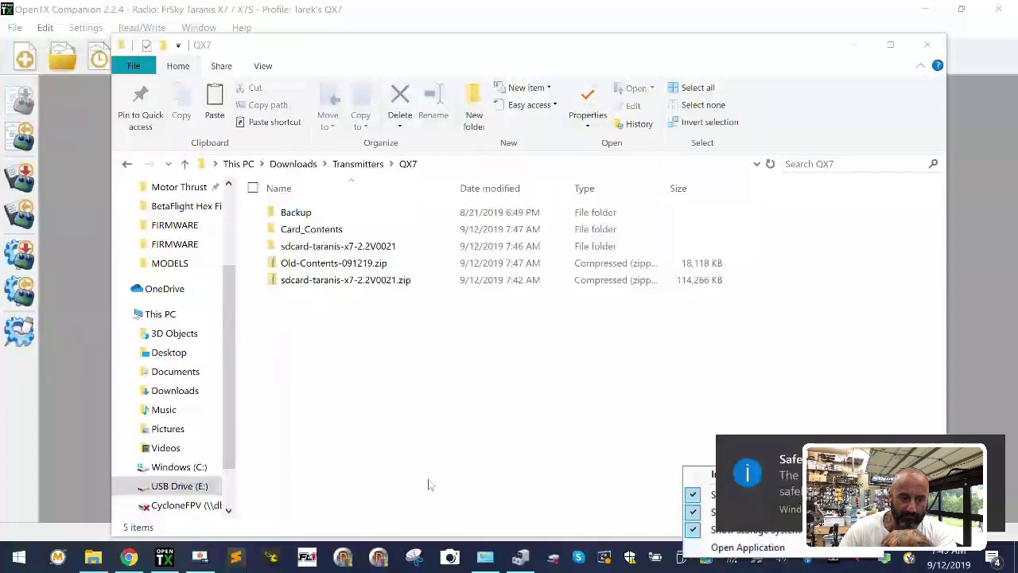
pyautogui.click(799, 543)
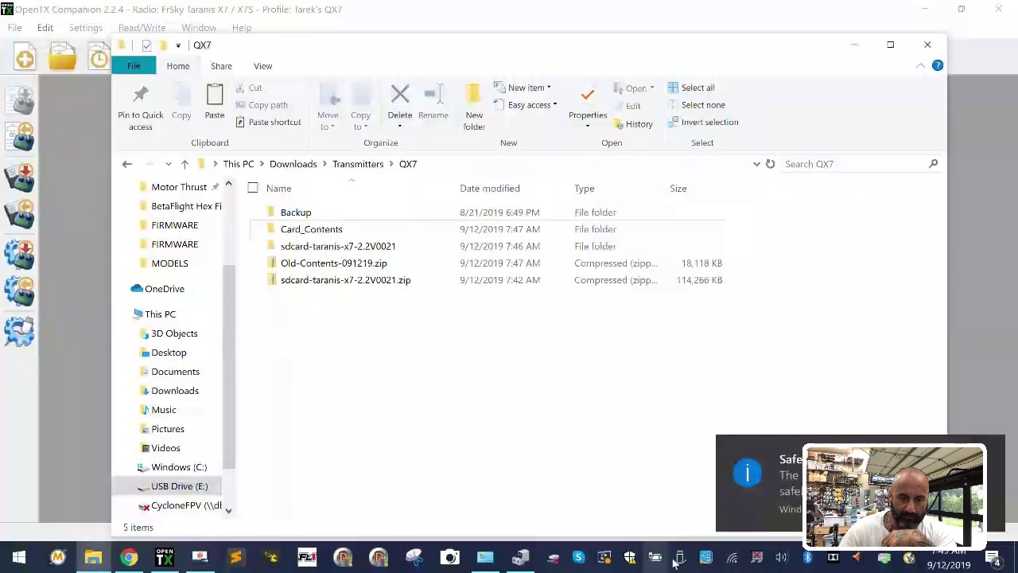
pyautogui.click(881, 561)
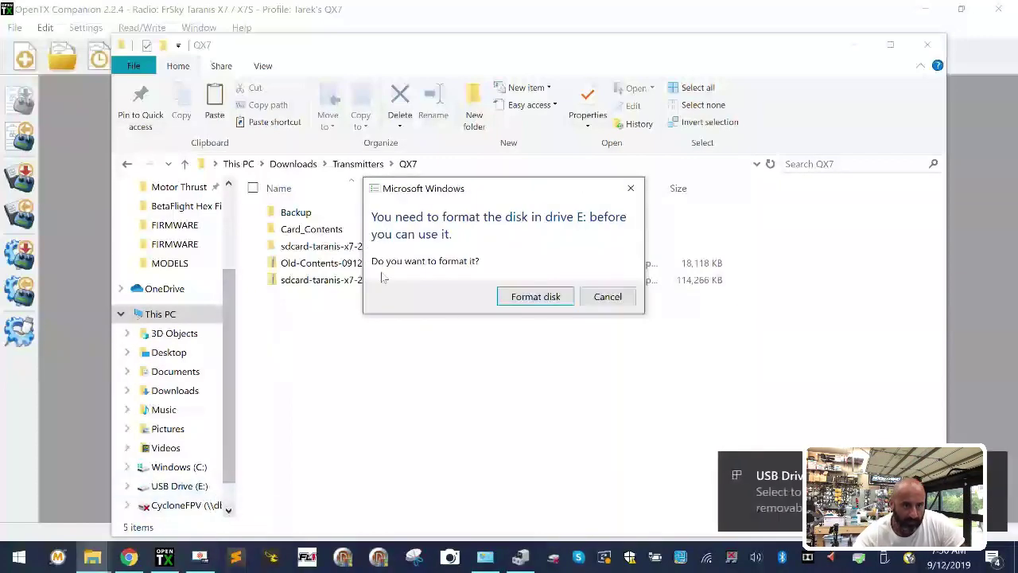
# Quick-format USB Drive (E:) as FAT32 with 16-kilobyte allocation units, accepting erasure of all data, and eject the drive.
pyautogui.click(551, 296)
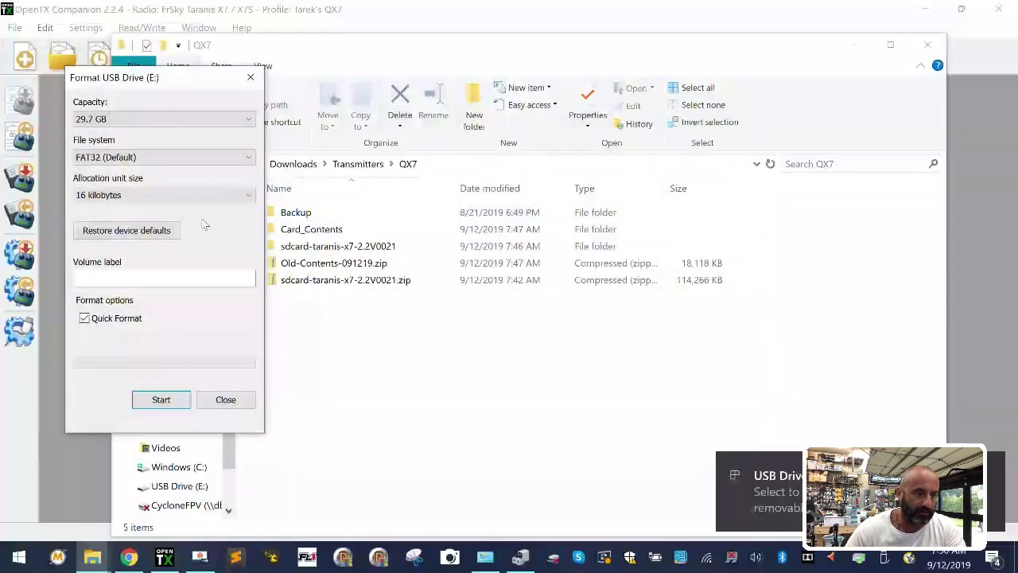
pyautogui.click(161, 399)
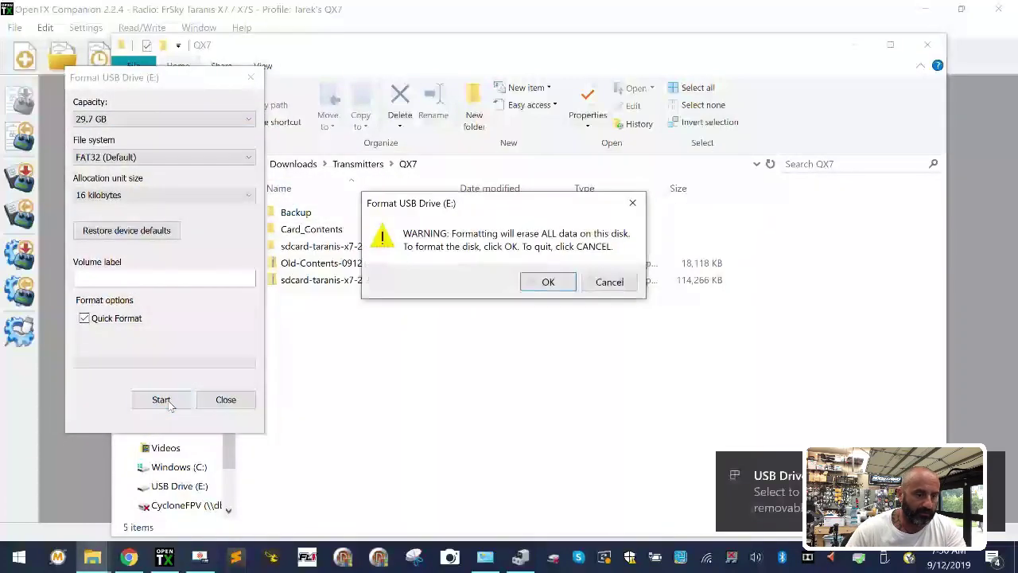
pyautogui.click(543, 284)
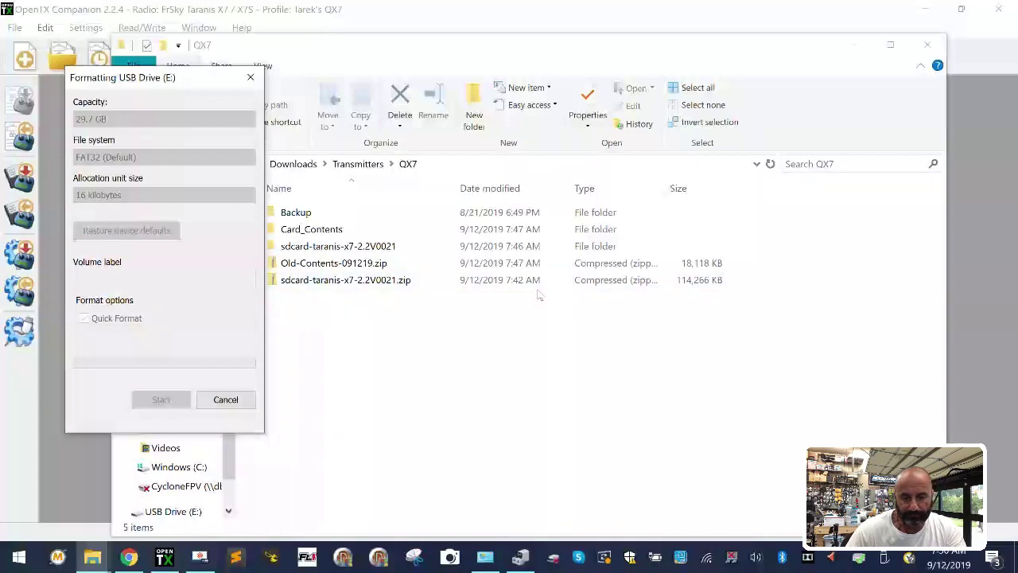
pyautogui.click(624, 277)
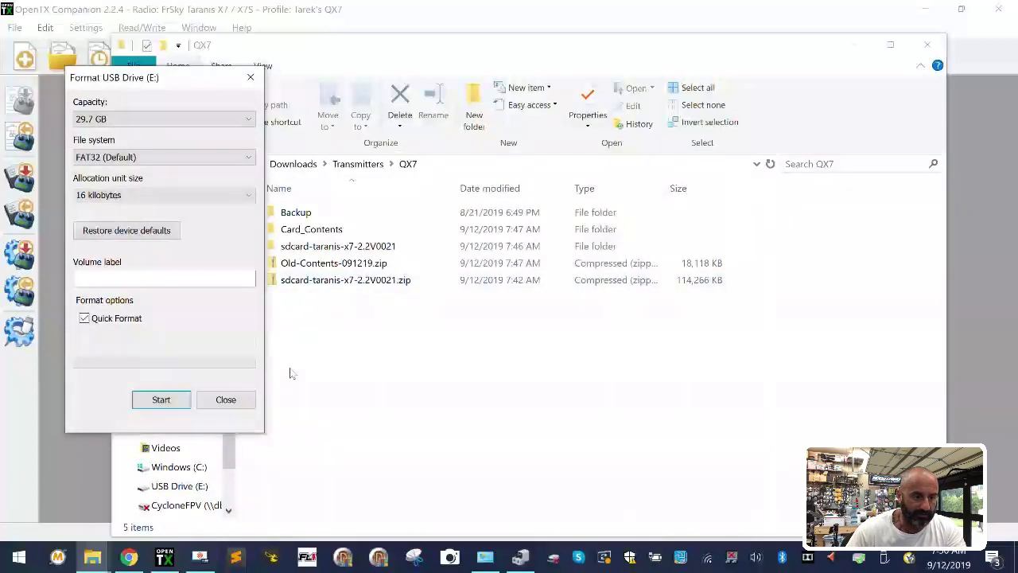
pyautogui.click(242, 399)
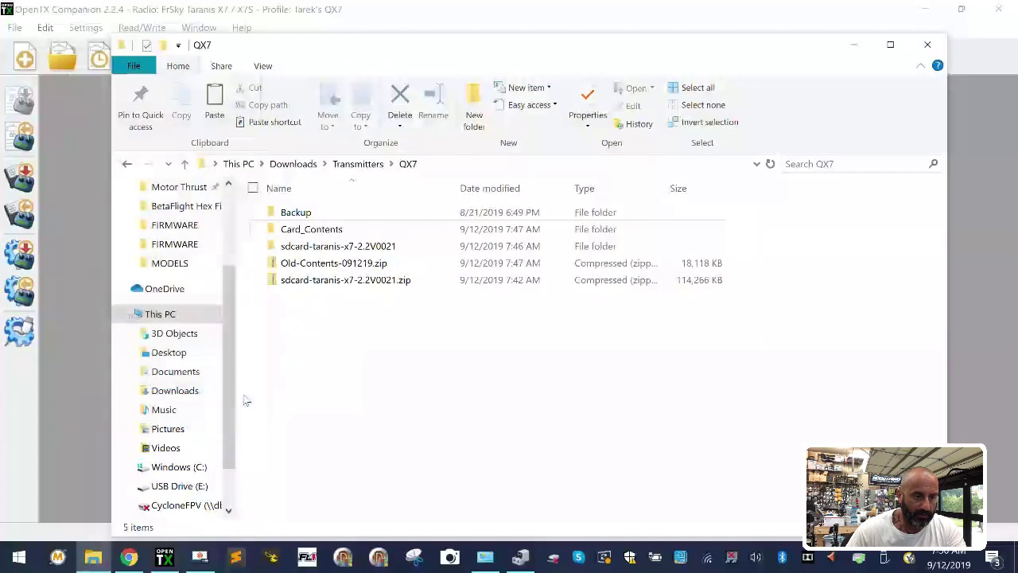
pyautogui.rightClick(198, 492)
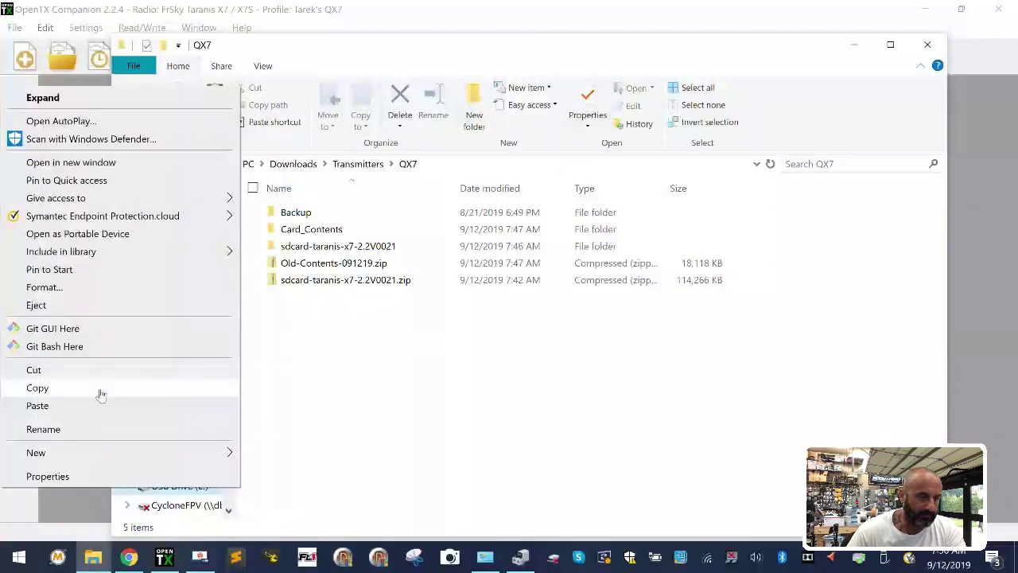
pyautogui.click(104, 312)
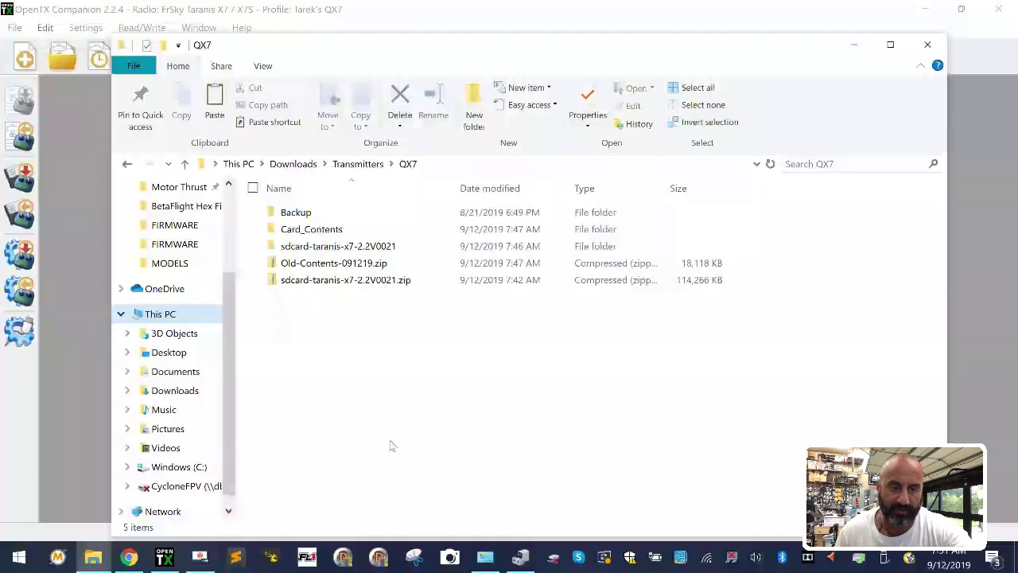
# Switch to OpenTX Companion and review the radio profile's build options, SD structure path and backup folder.
pyautogui.click(334, 6)
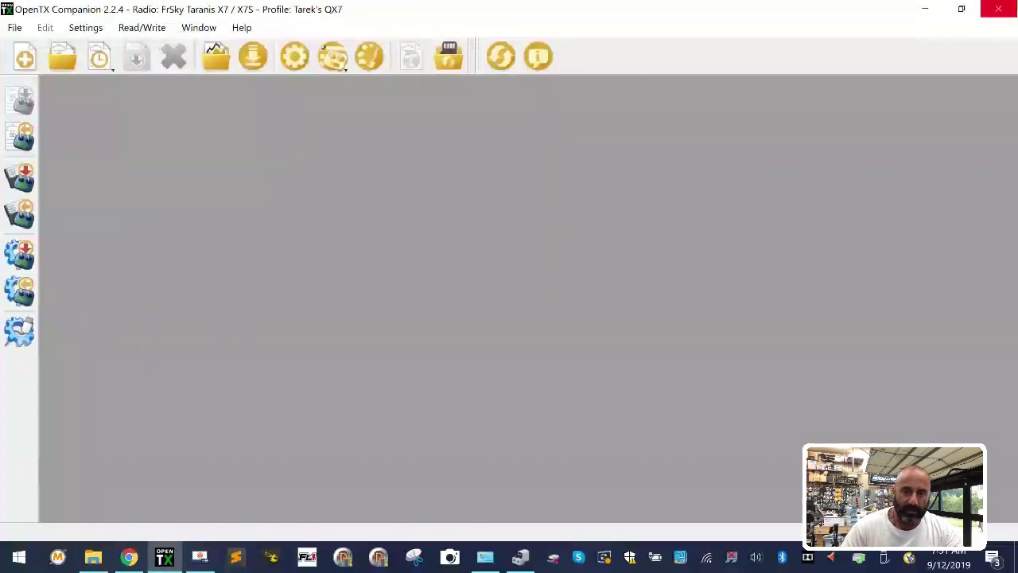
pyautogui.click(924, 7)
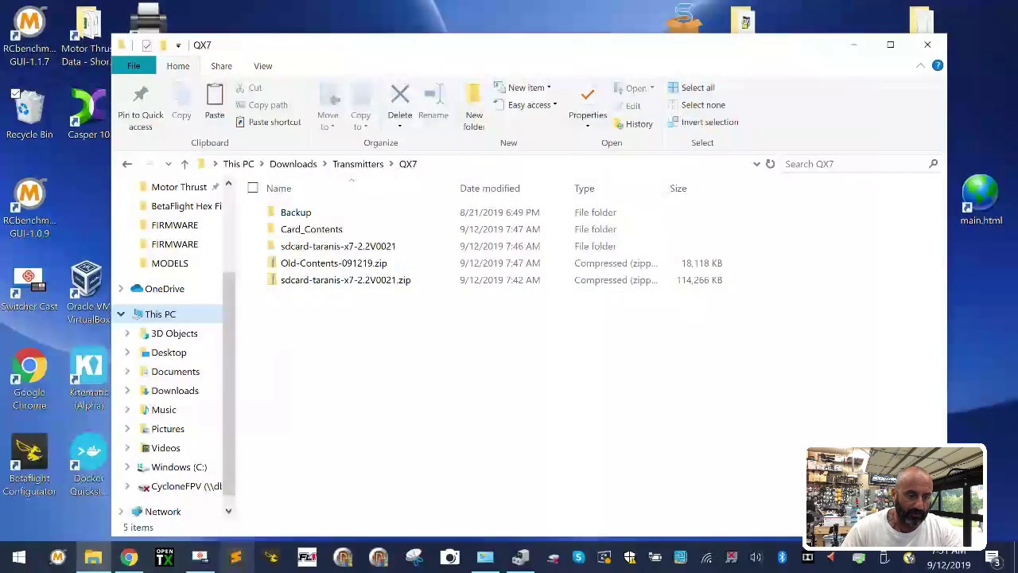
pyautogui.click(165, 559)
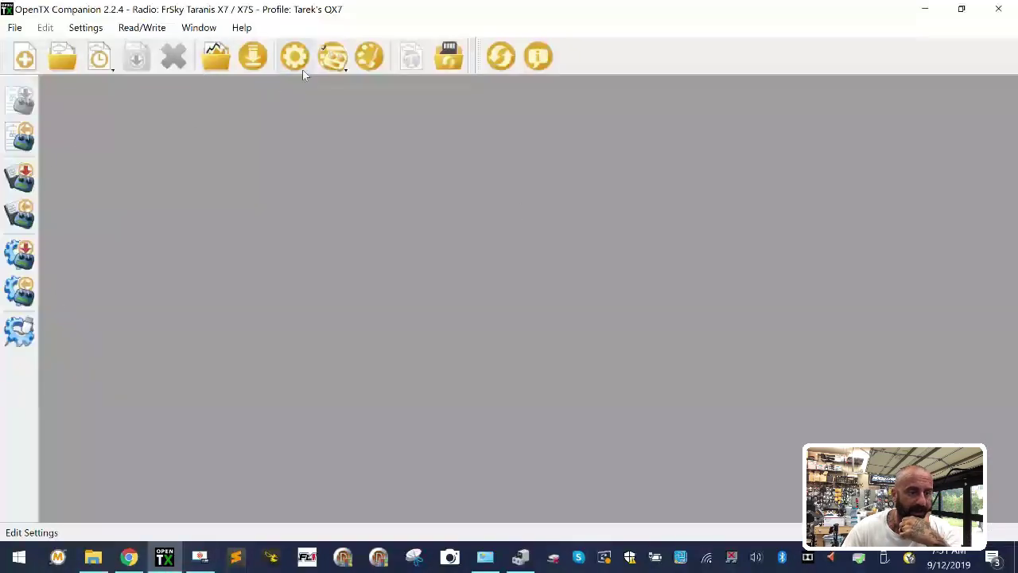
pyautogui.click(295, 57)
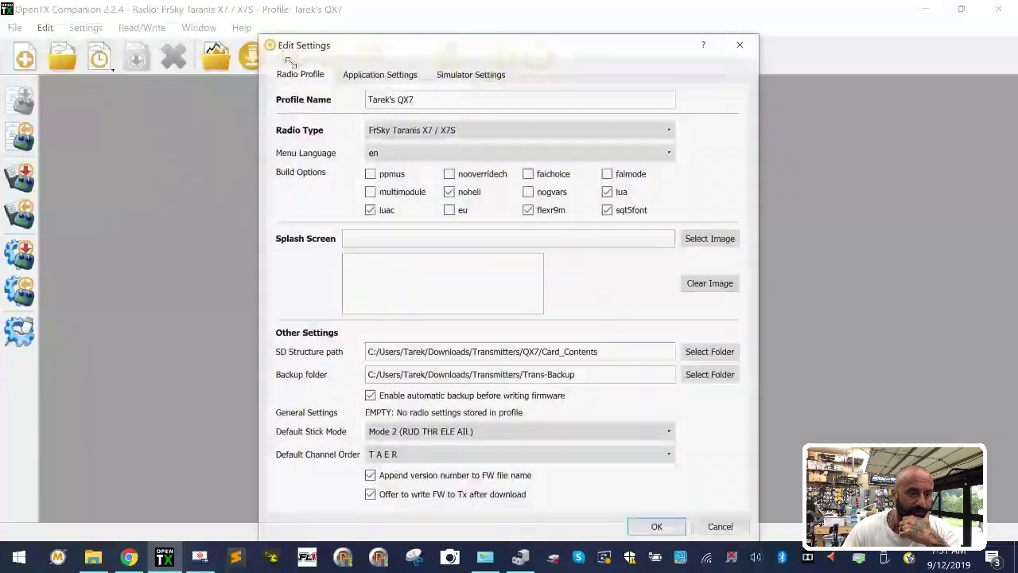
pyautogui.click(736, 47)
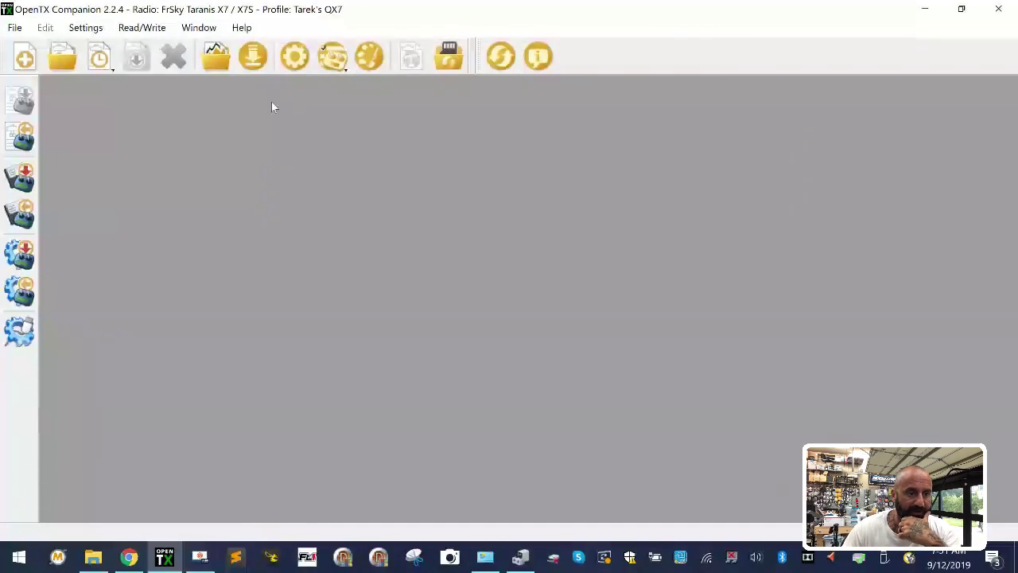
# Synchronize the local Card_Contents folder with radio folder D:\ in both directions, radio folder first, copying only newer and different files.
pyautogui.click(461, 57)
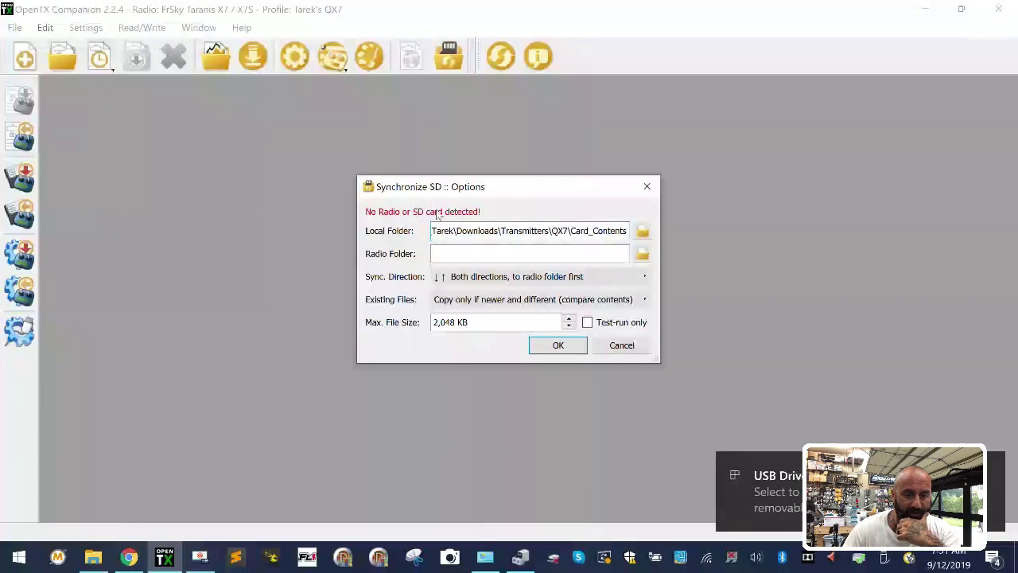
pyautogui.click(641, 254)
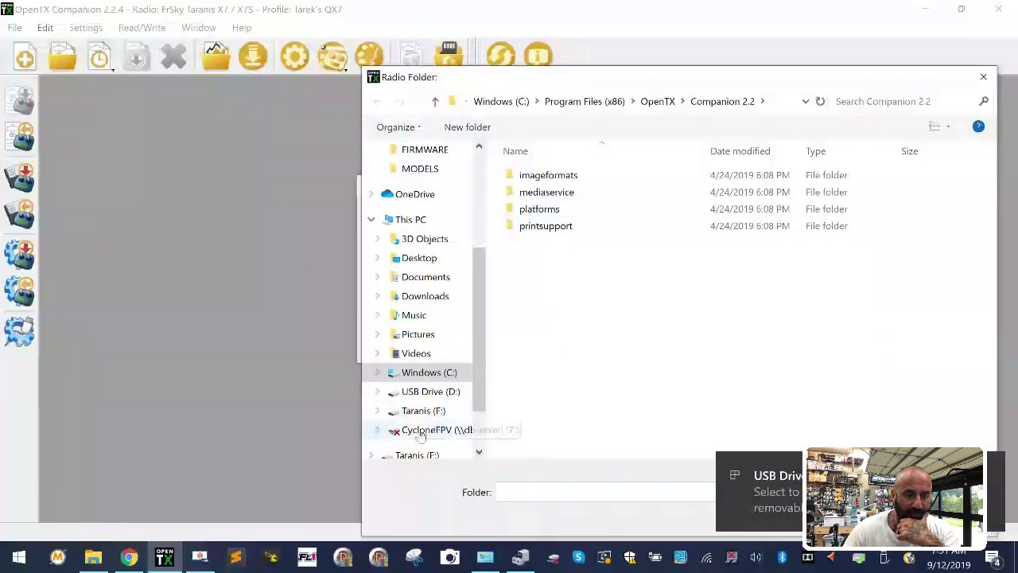
pyautogui.click(435, 393)
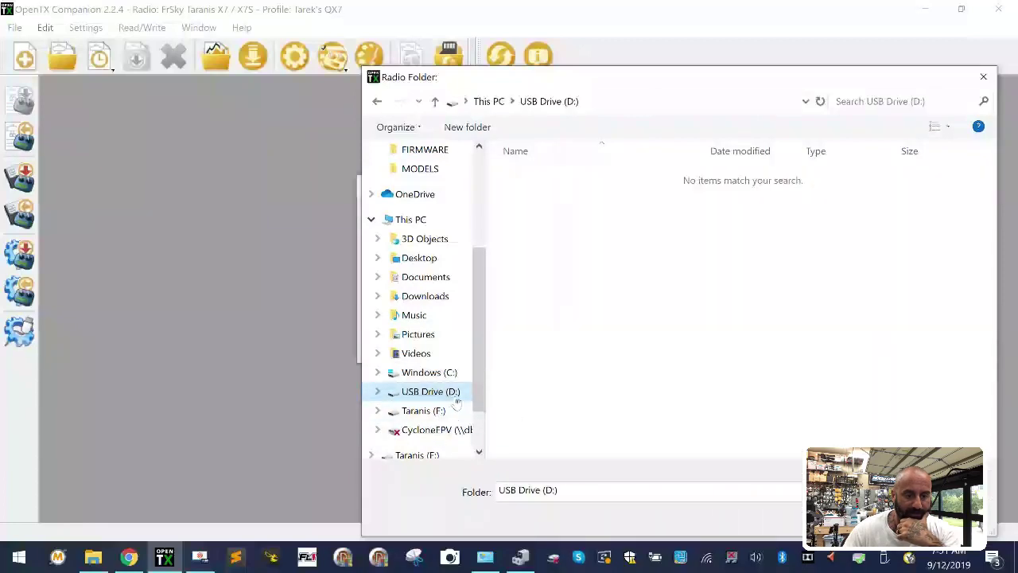
pyautogui.press('Return')
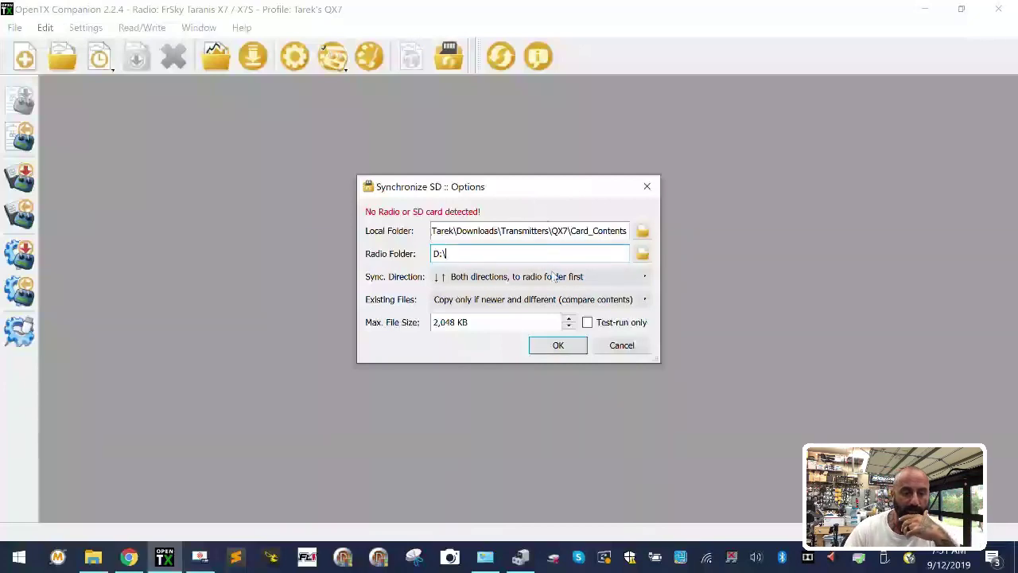
pyautogui.click(569, 350)
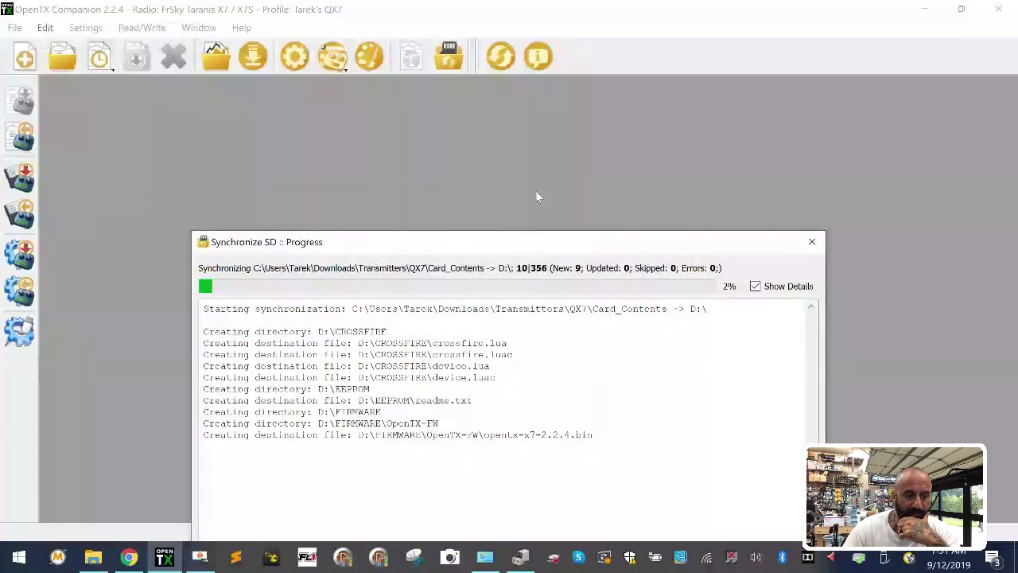
pyautogui.moveTo(527, 244); pyautogui.dragTo(554, 105)
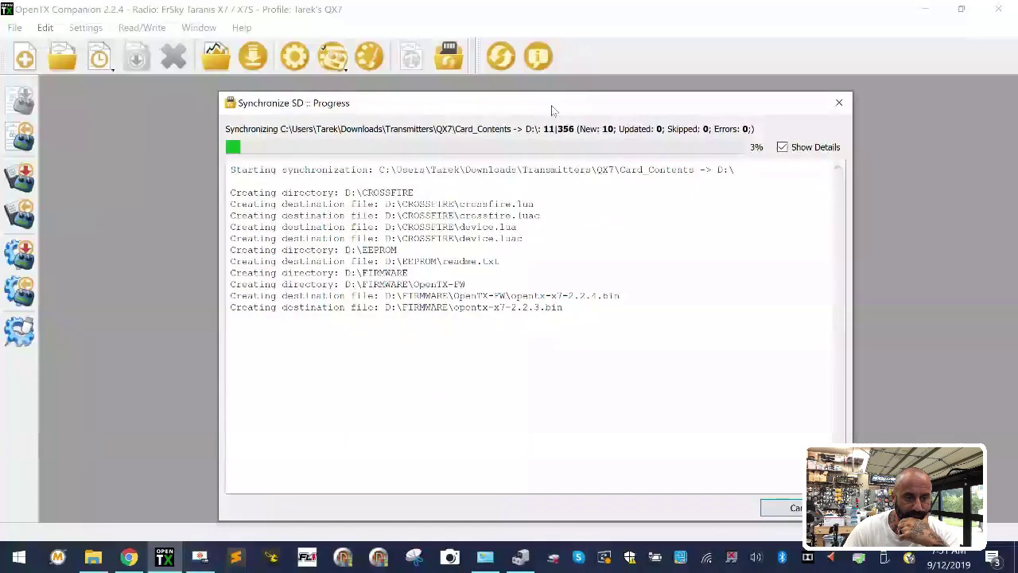